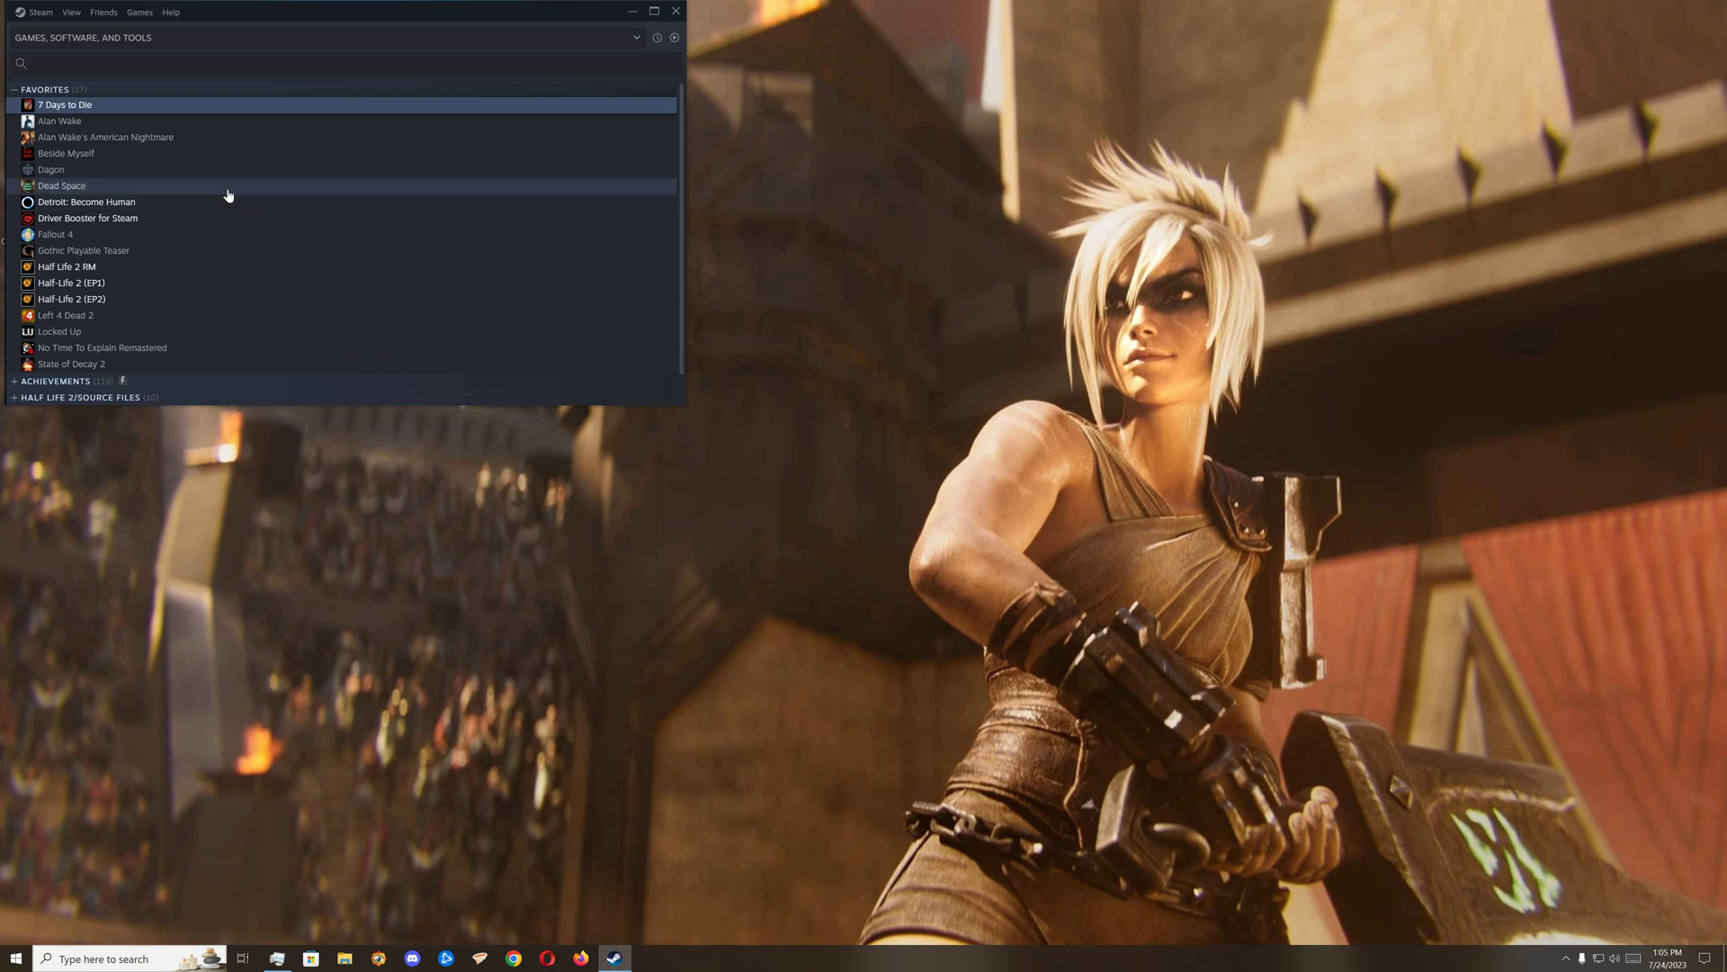
# - Open 7 Days to Die's install folder from the Steam library via Manage > Browse local files
pyautogui.rightClick(182, 115)
pyautogui.moveTo(241, 215)
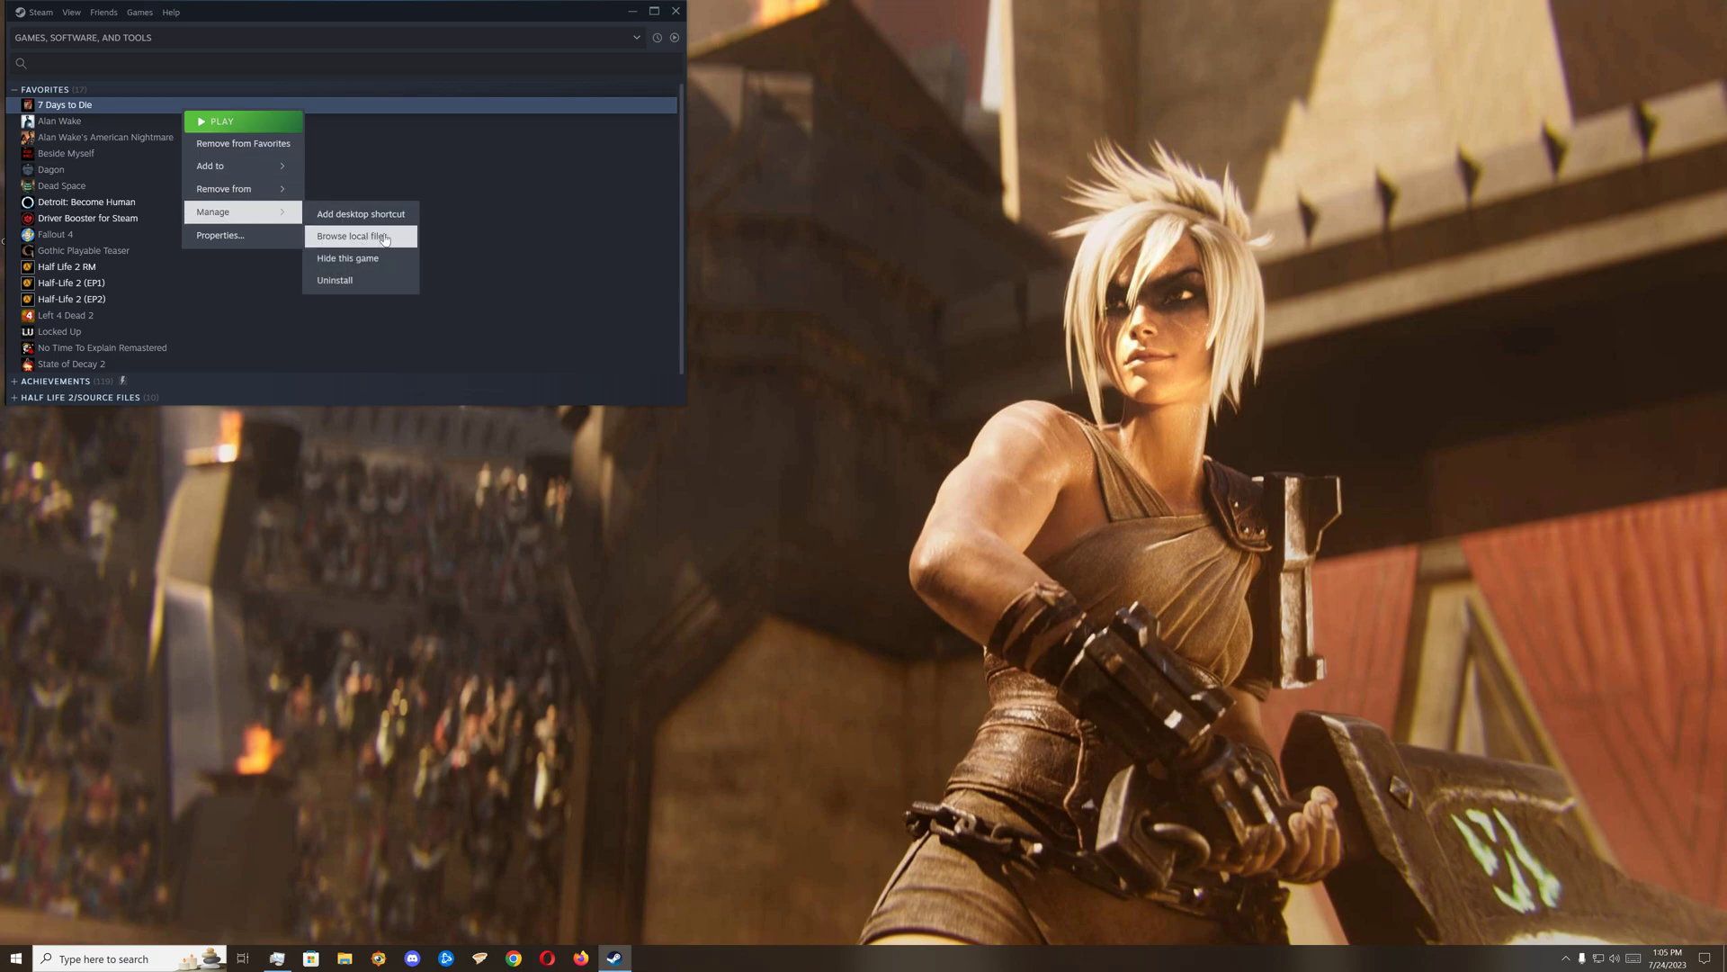
pyautogui.click(385, 239)
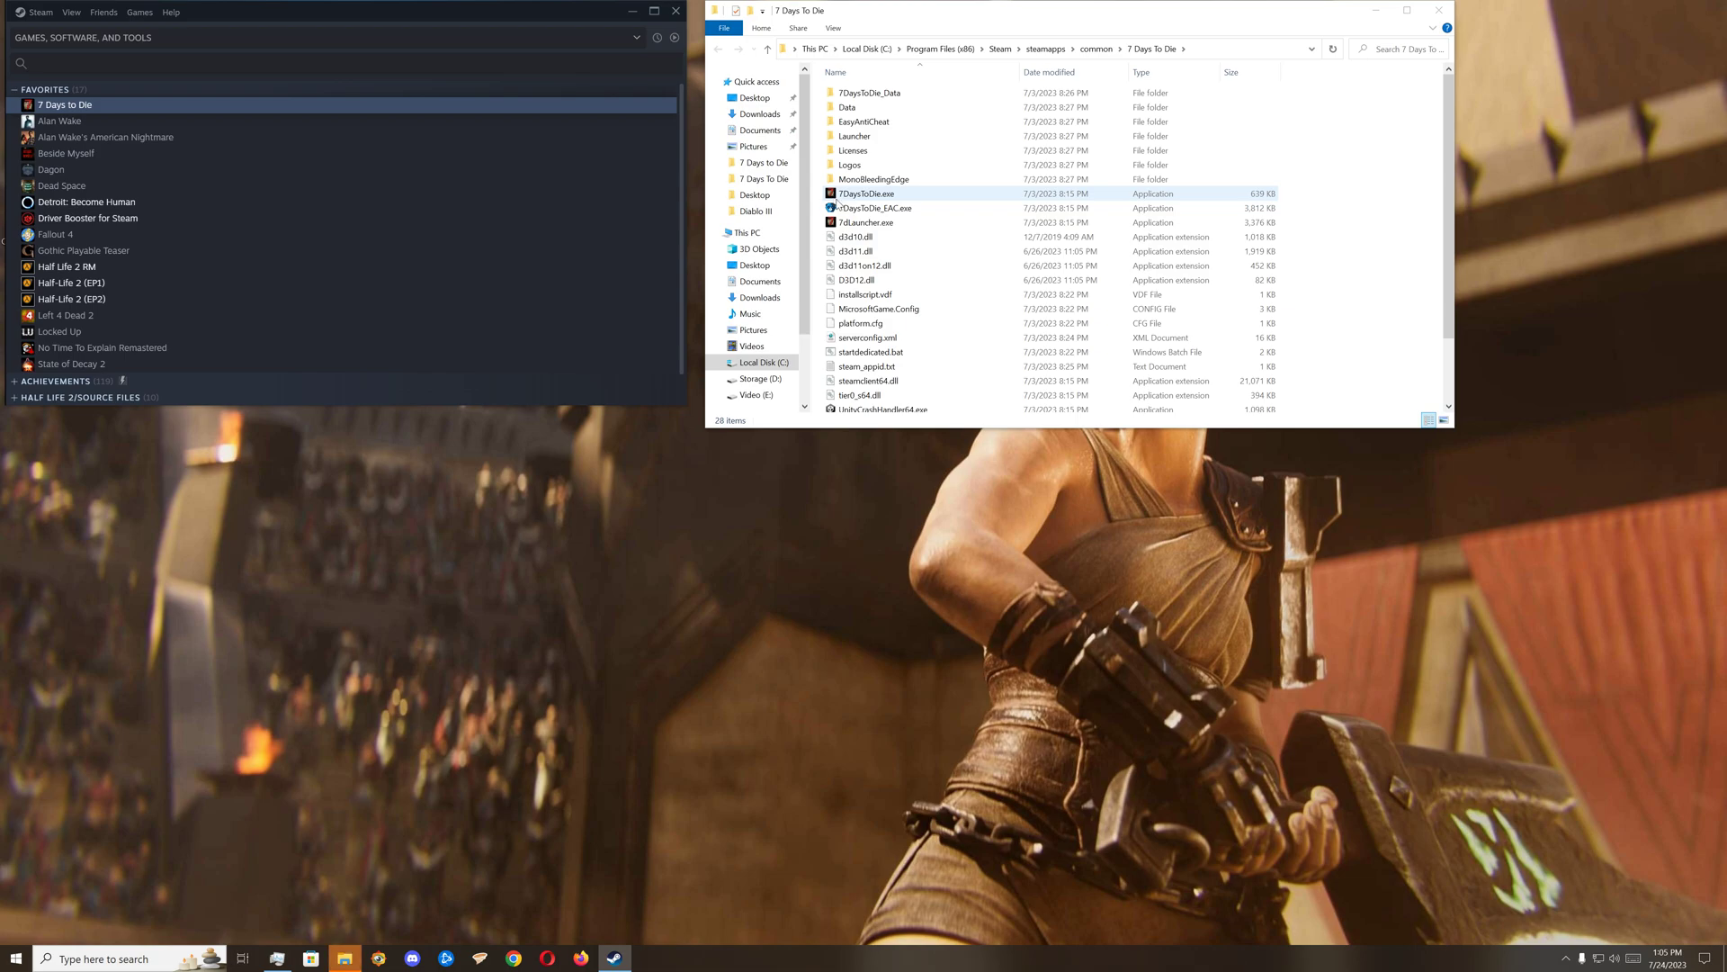
# - Bring up 7DaysToDie.exe's Properties on the Security tab to see group permissions
pyautogui.doubleClick(837, 200)
pyautogui.click(873, 197)
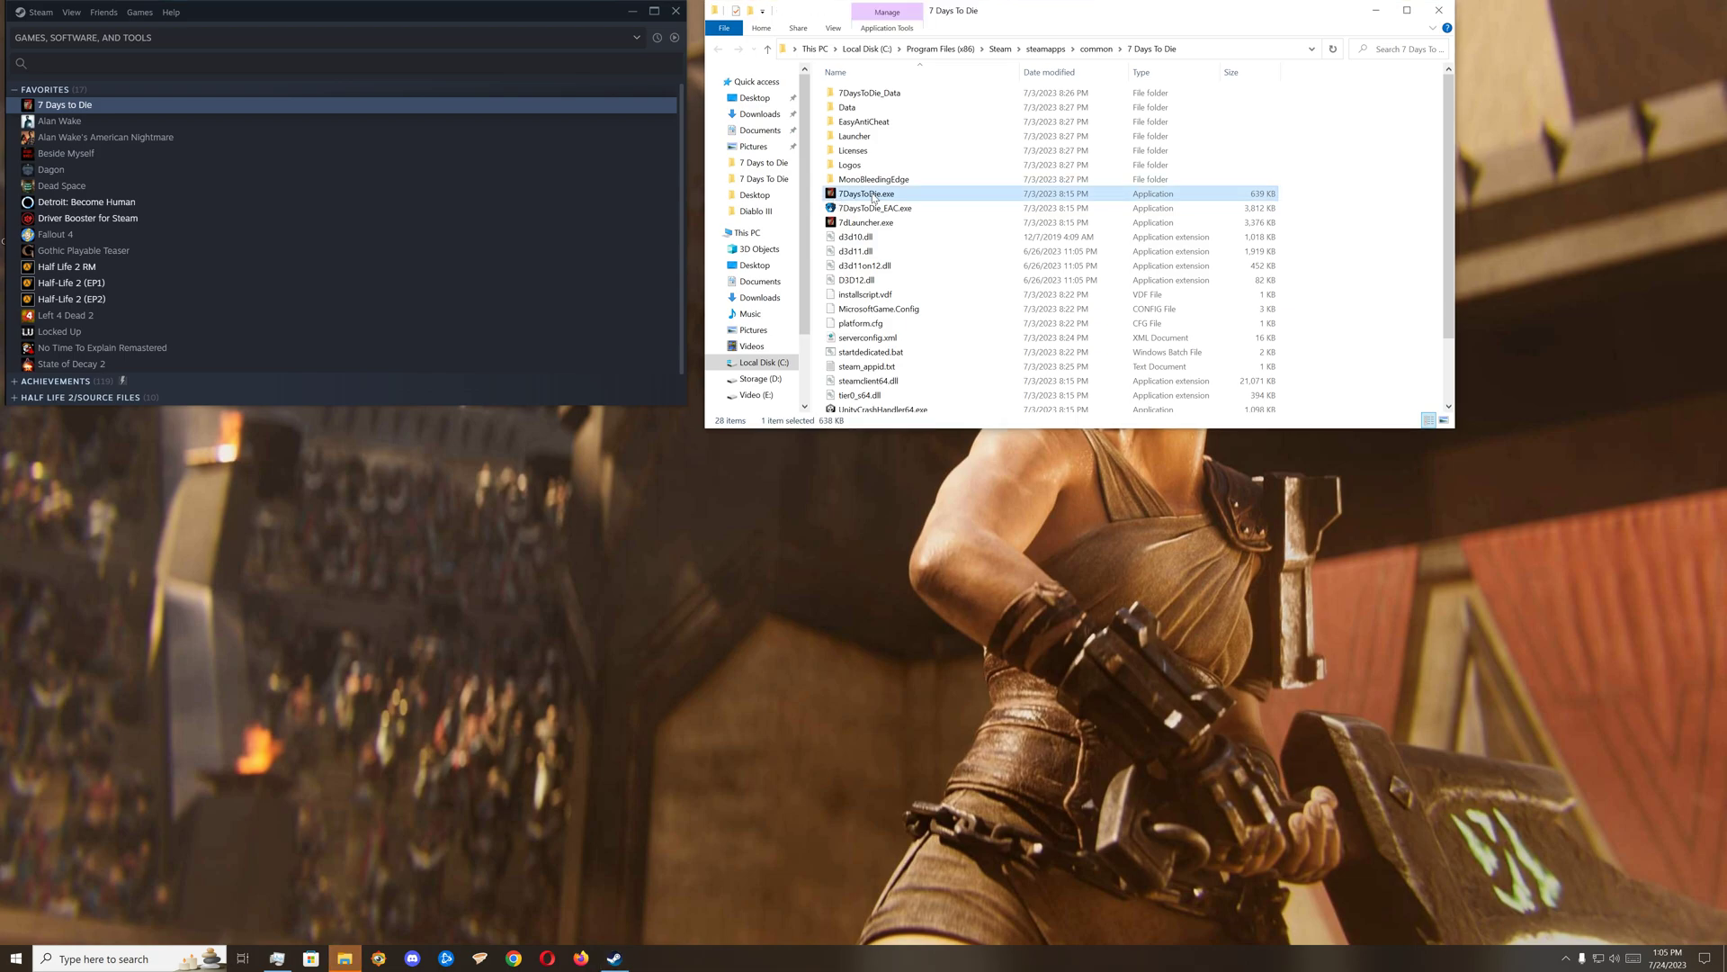
pyautogui.rightClick(874, 198)
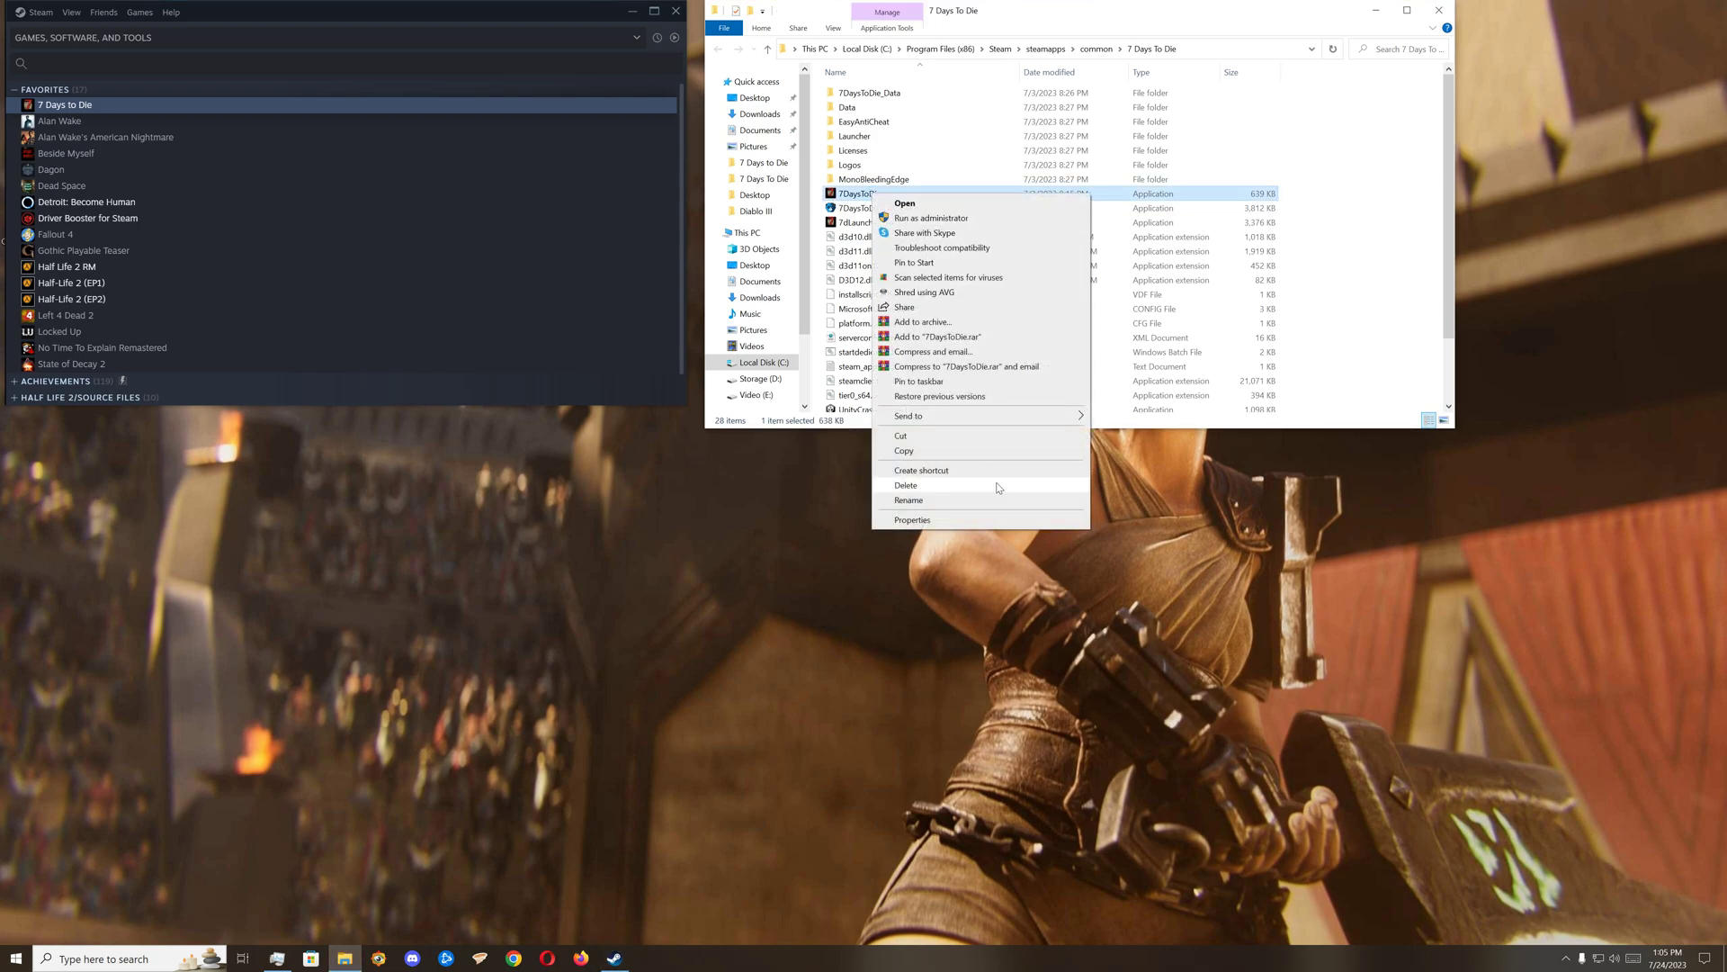
pyautogui.click(912, 520)
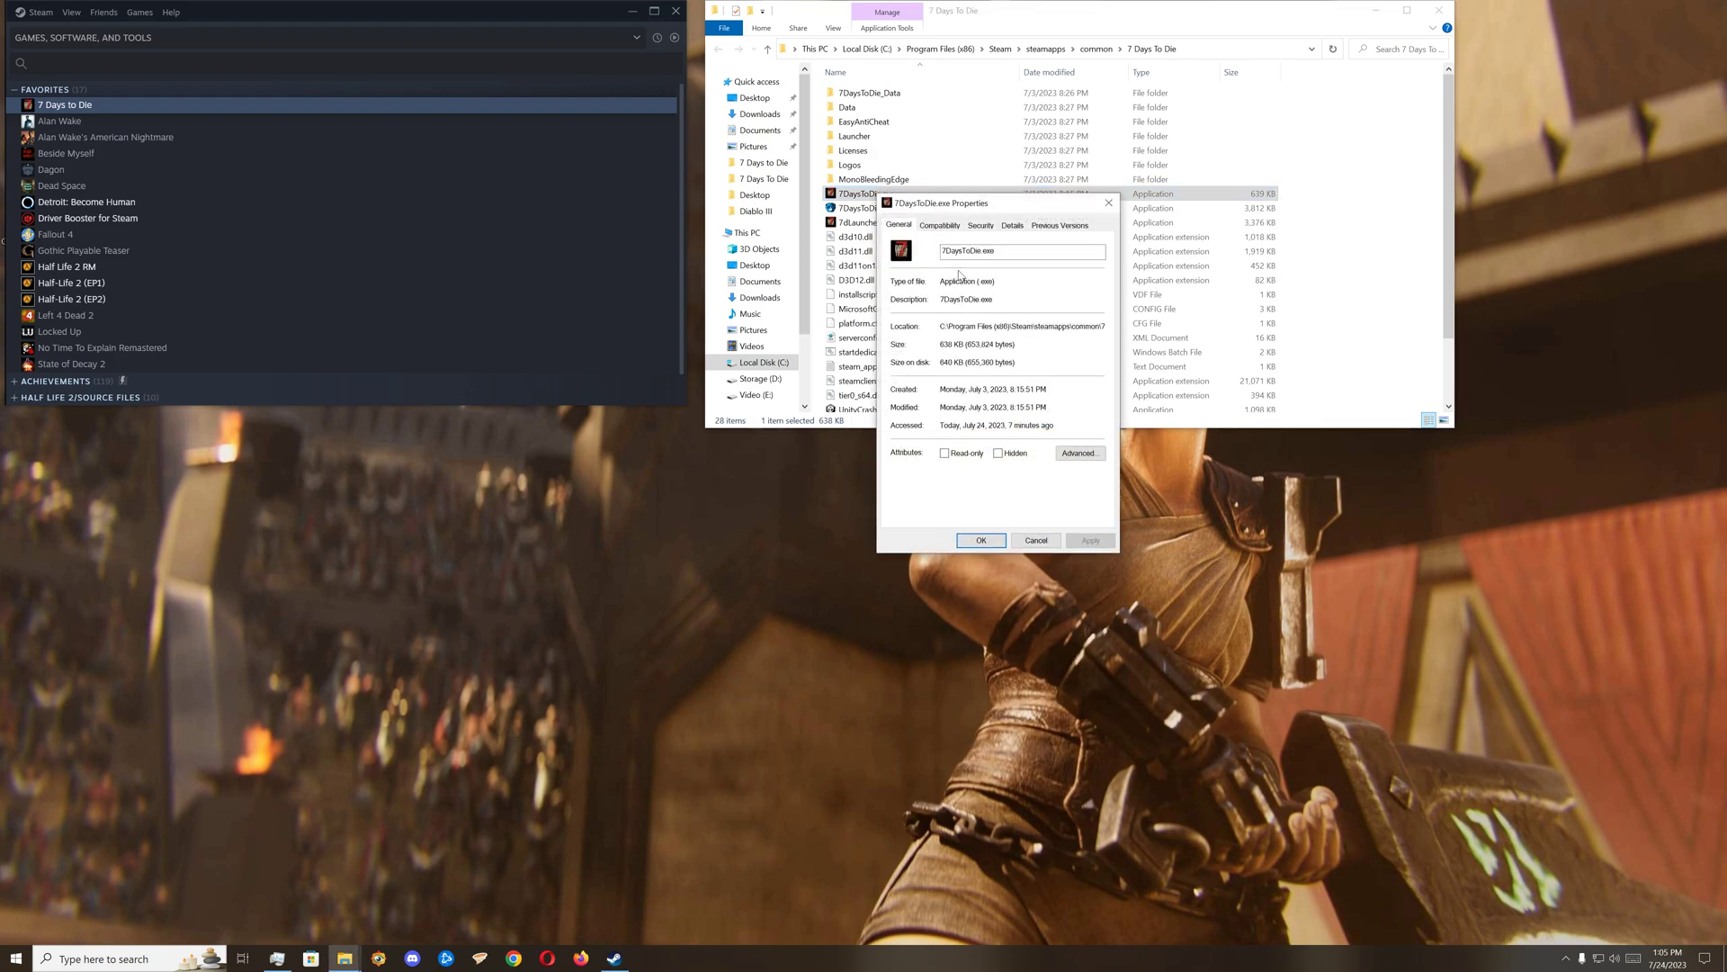
pyautogui.click(983, 227)
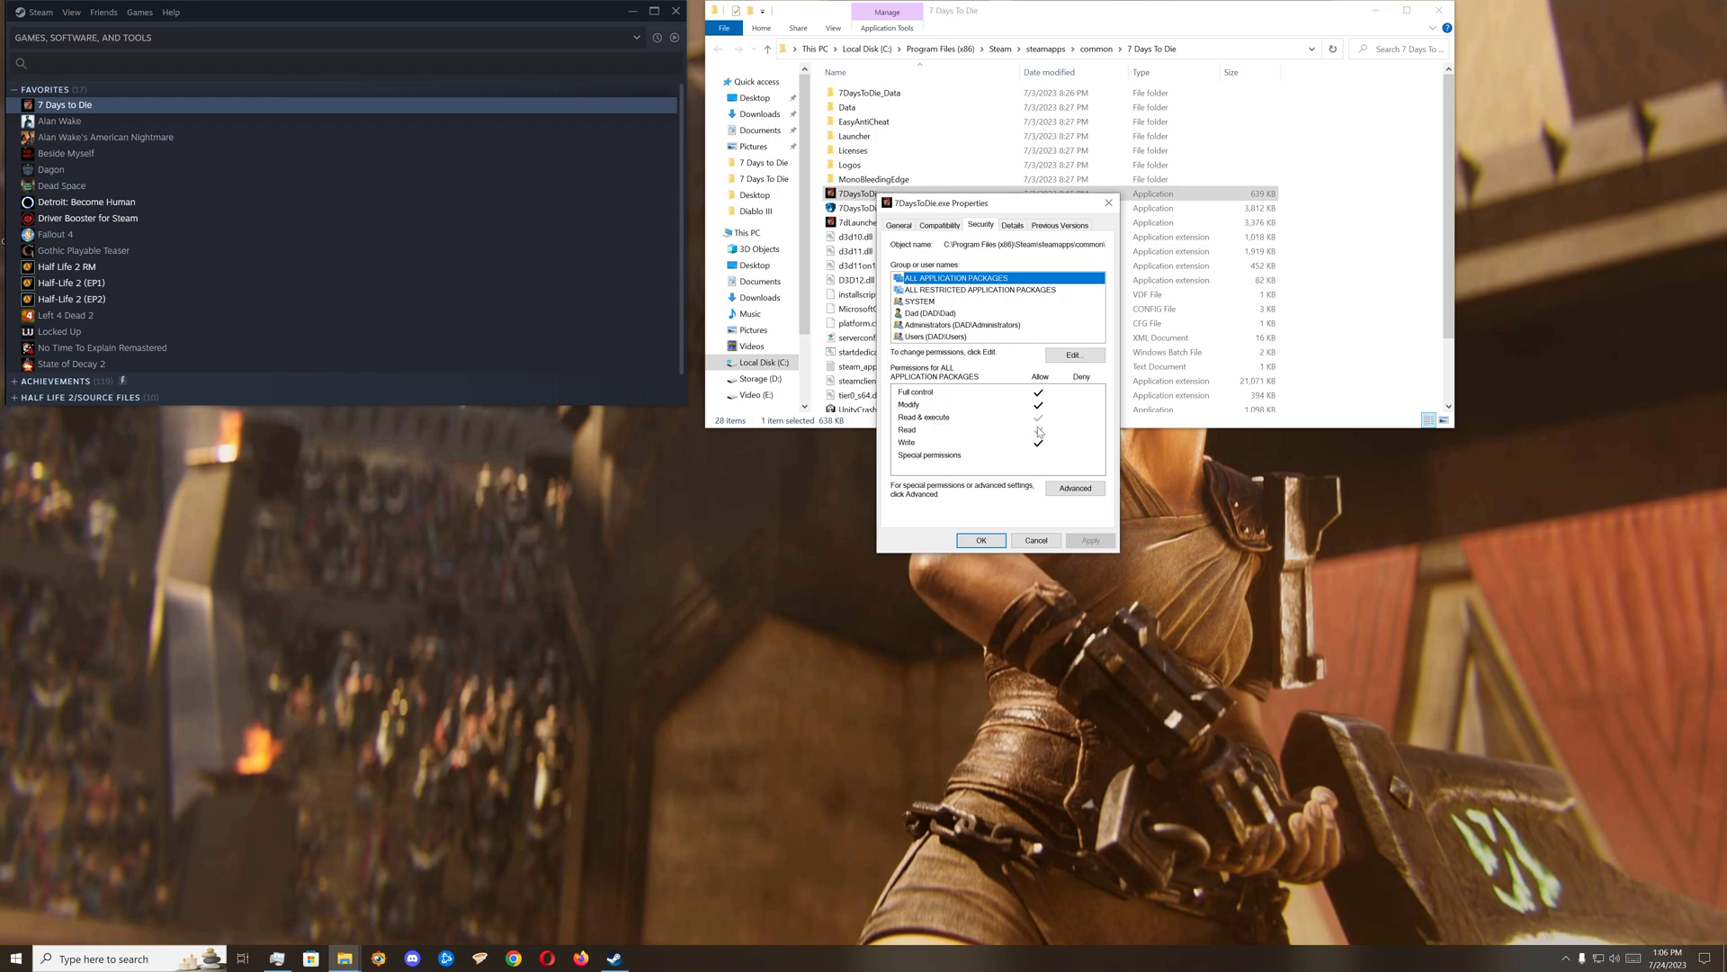
# - Inspect Administrators and ALL APPLICATION PACKAGES permissions on 7DaysToDie.exe without changes, then close Properties
pyautogui.click(1063, 355)
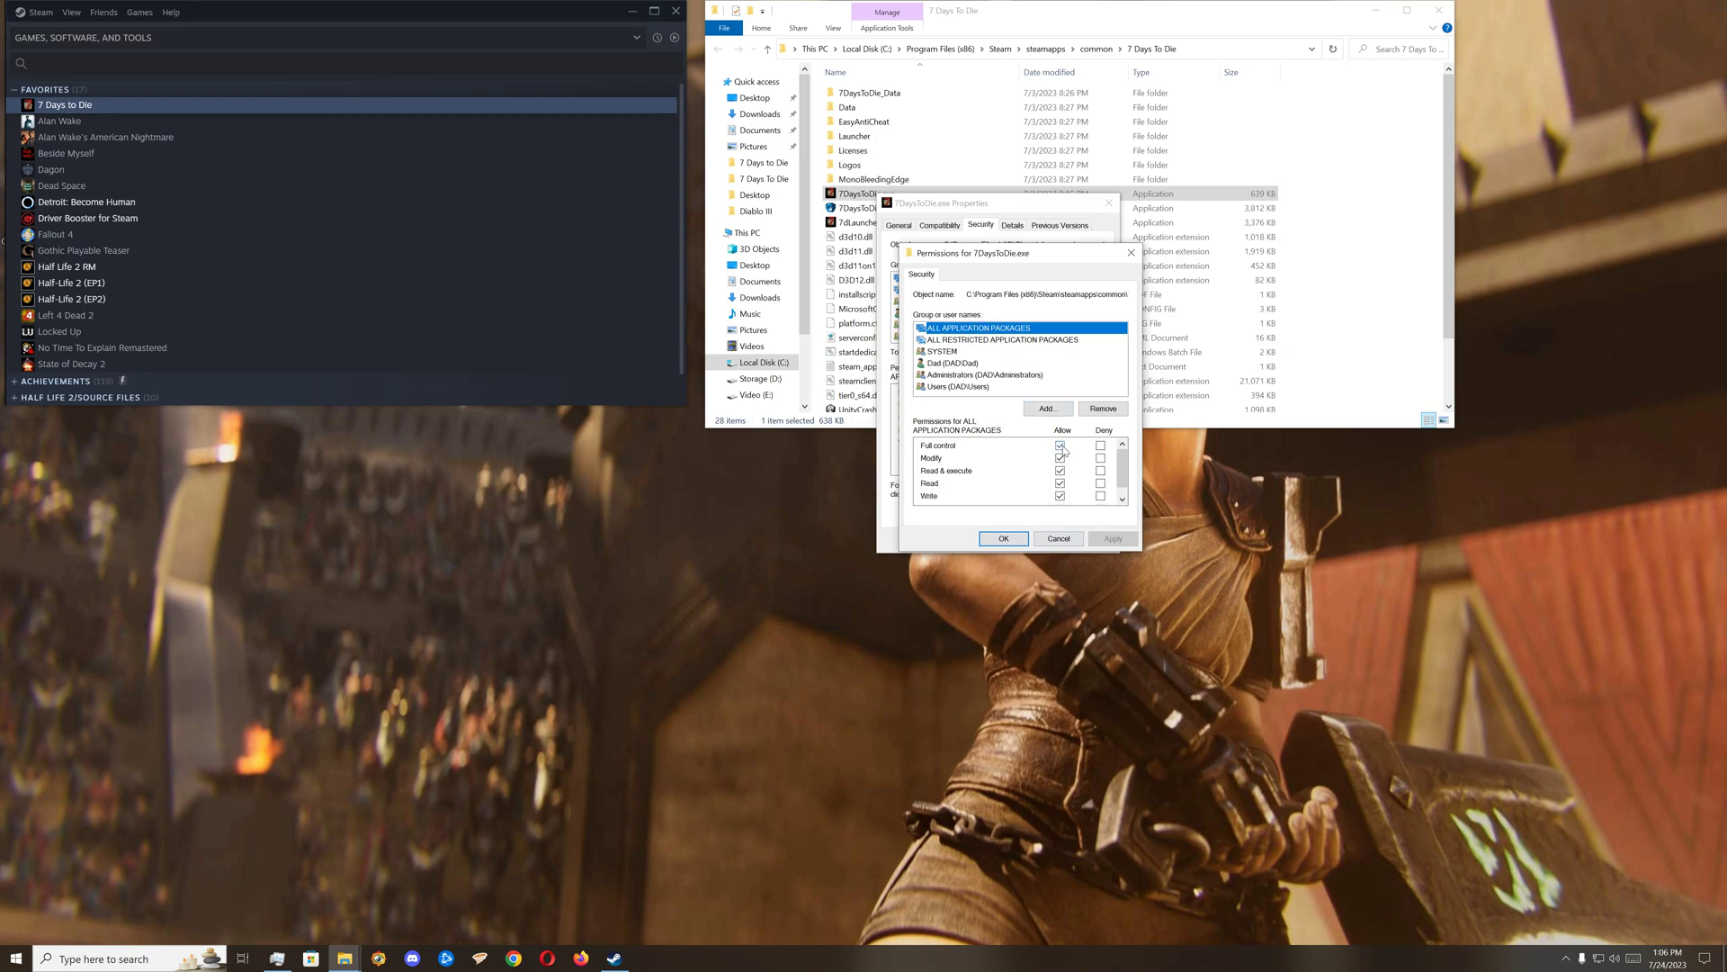
pyautogui.click(1003, 538)
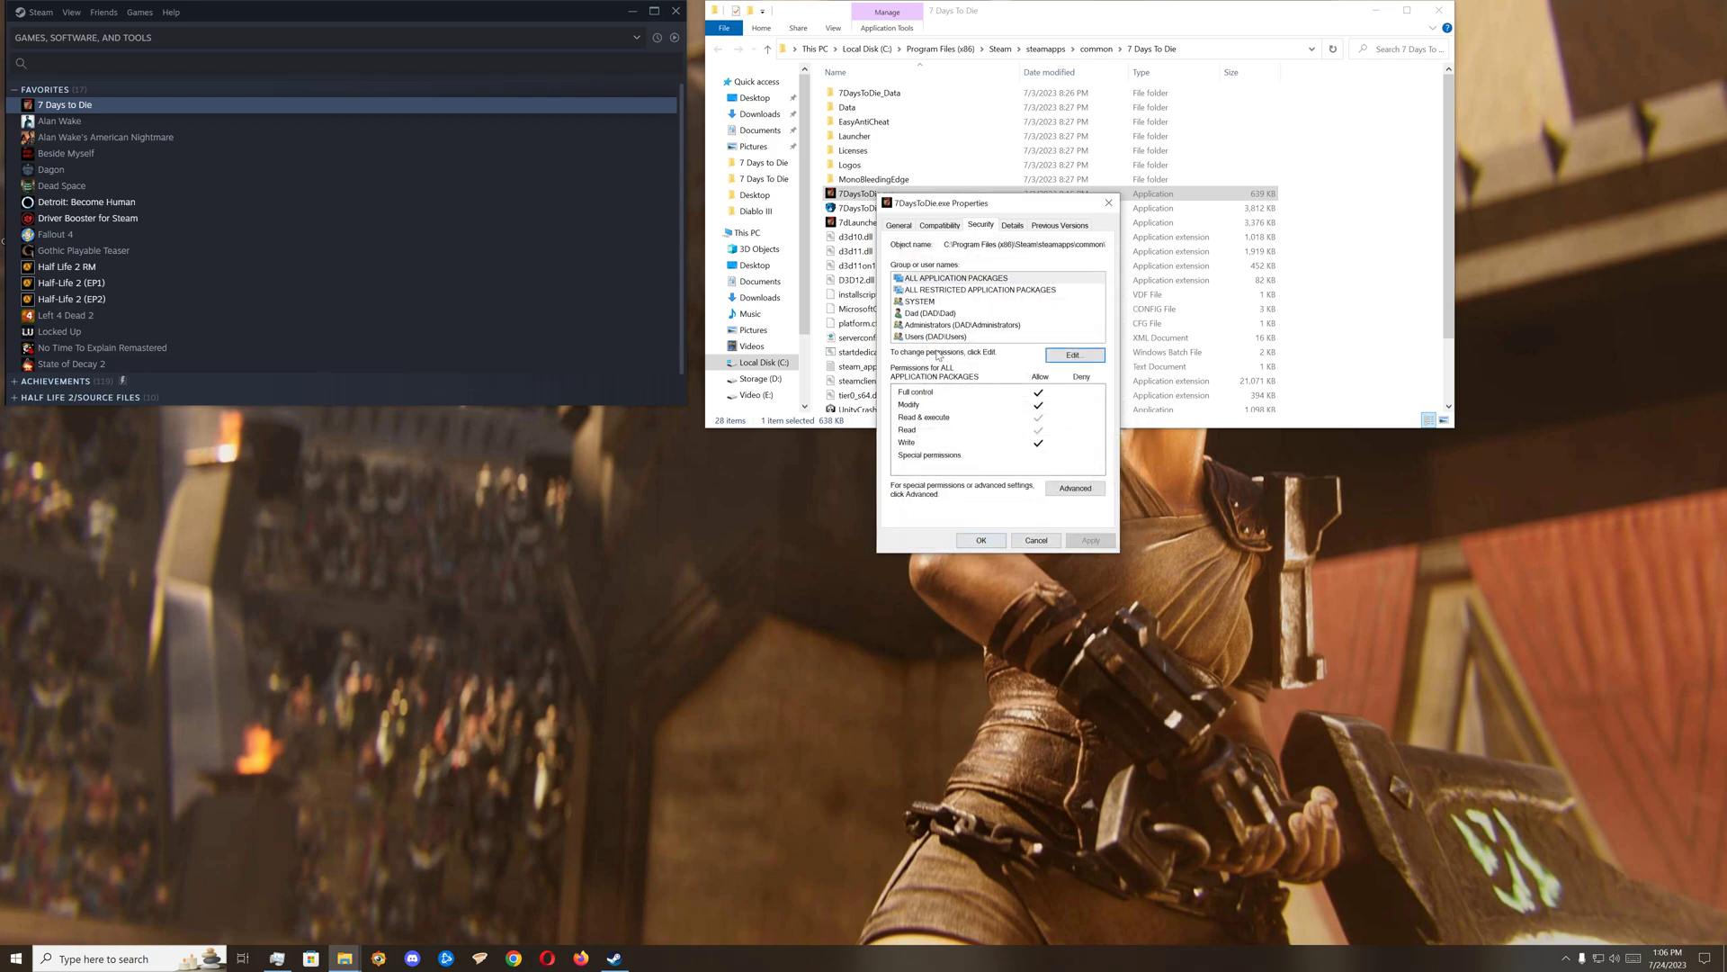
pyautogui.click(903, 325)
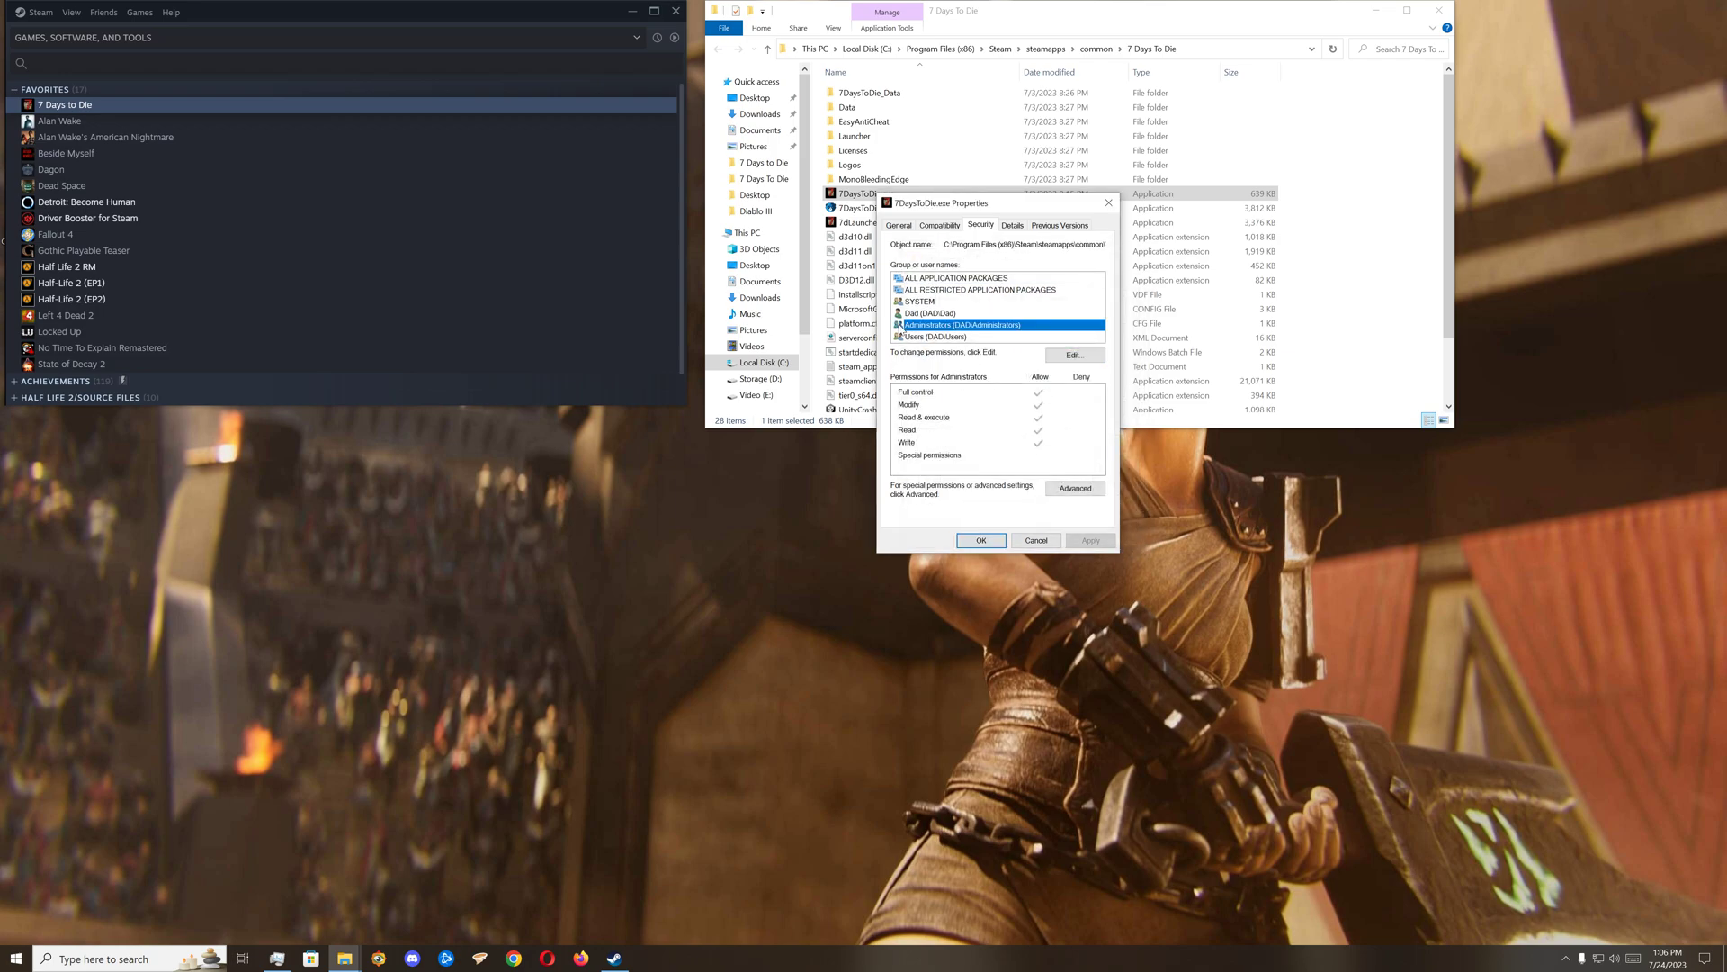
pyautogui.click(975, 280)
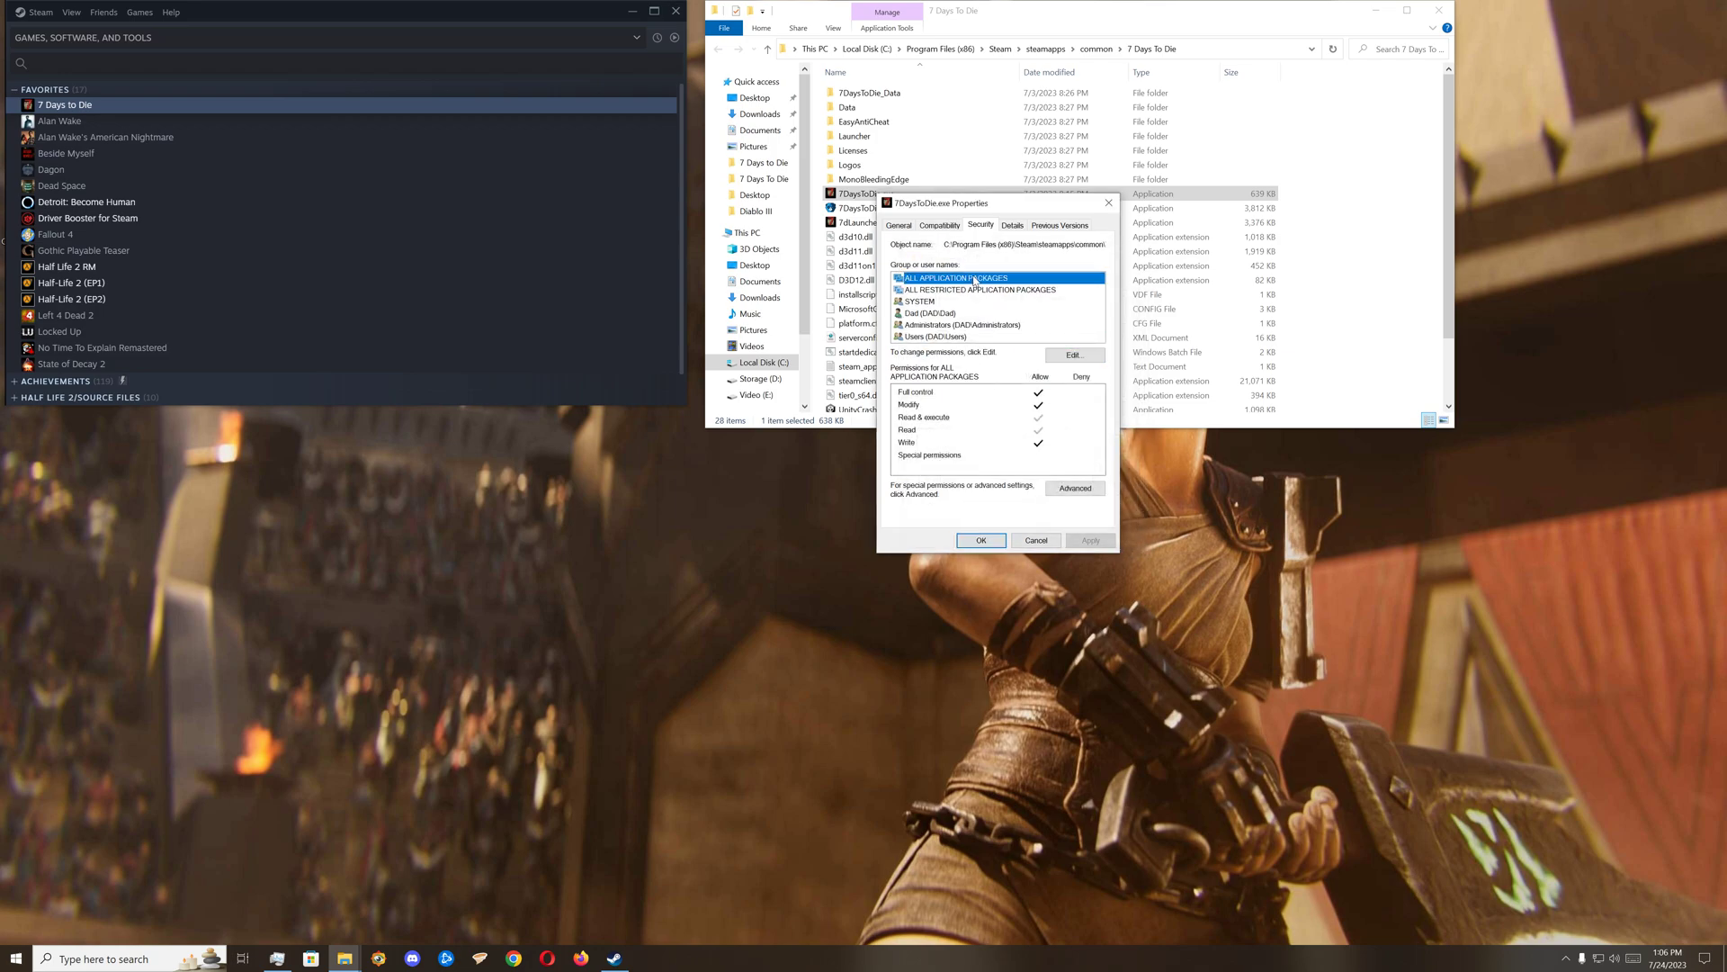
pyautogui.click(980, 541)
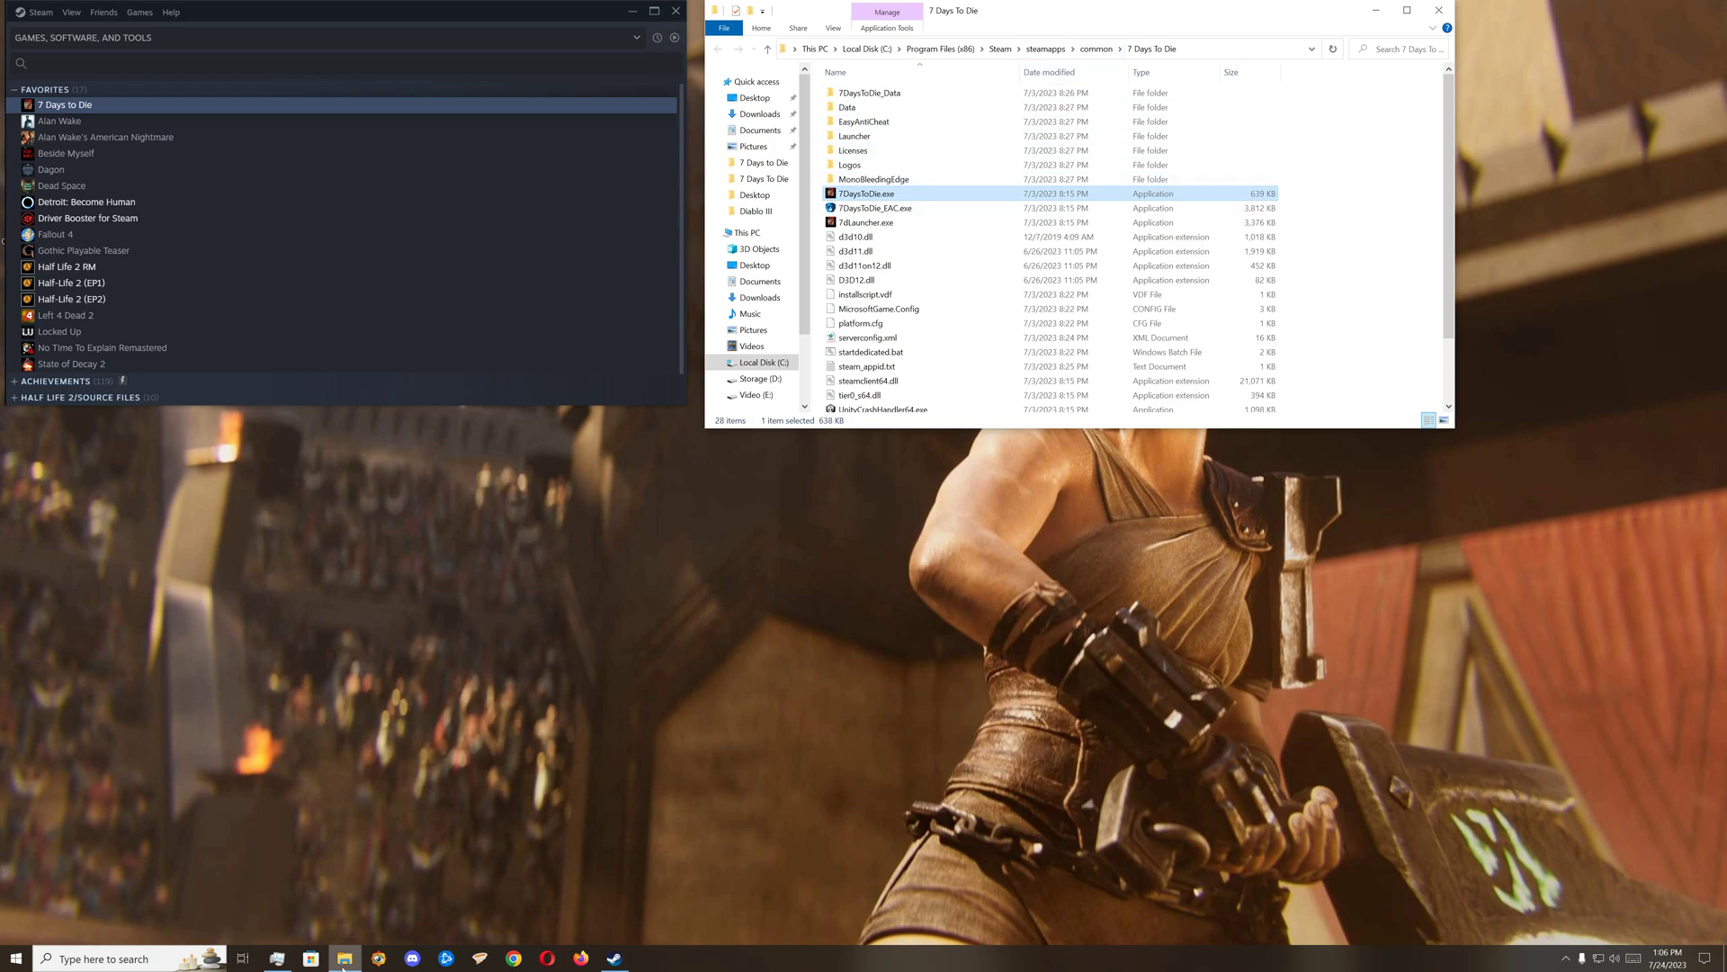
# - Open a second Explorer window on Desktop and place it below the game folder window
pyautogui.rightClick(345, 958)
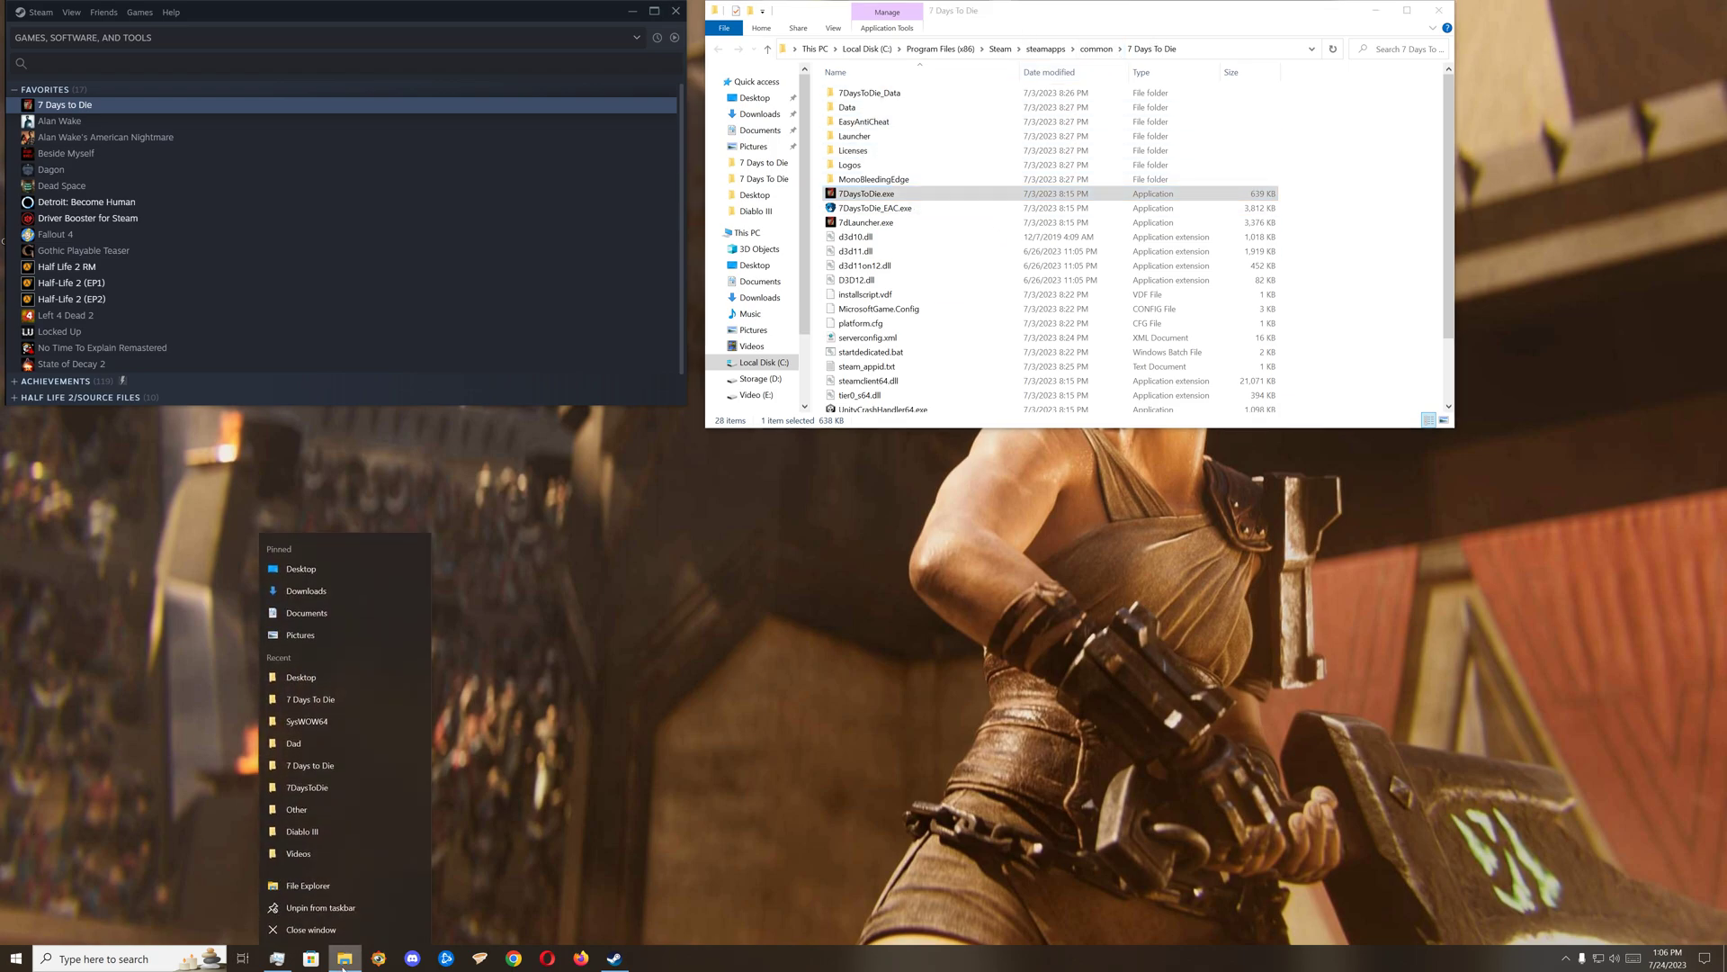
pyautogui.click(322, 571)
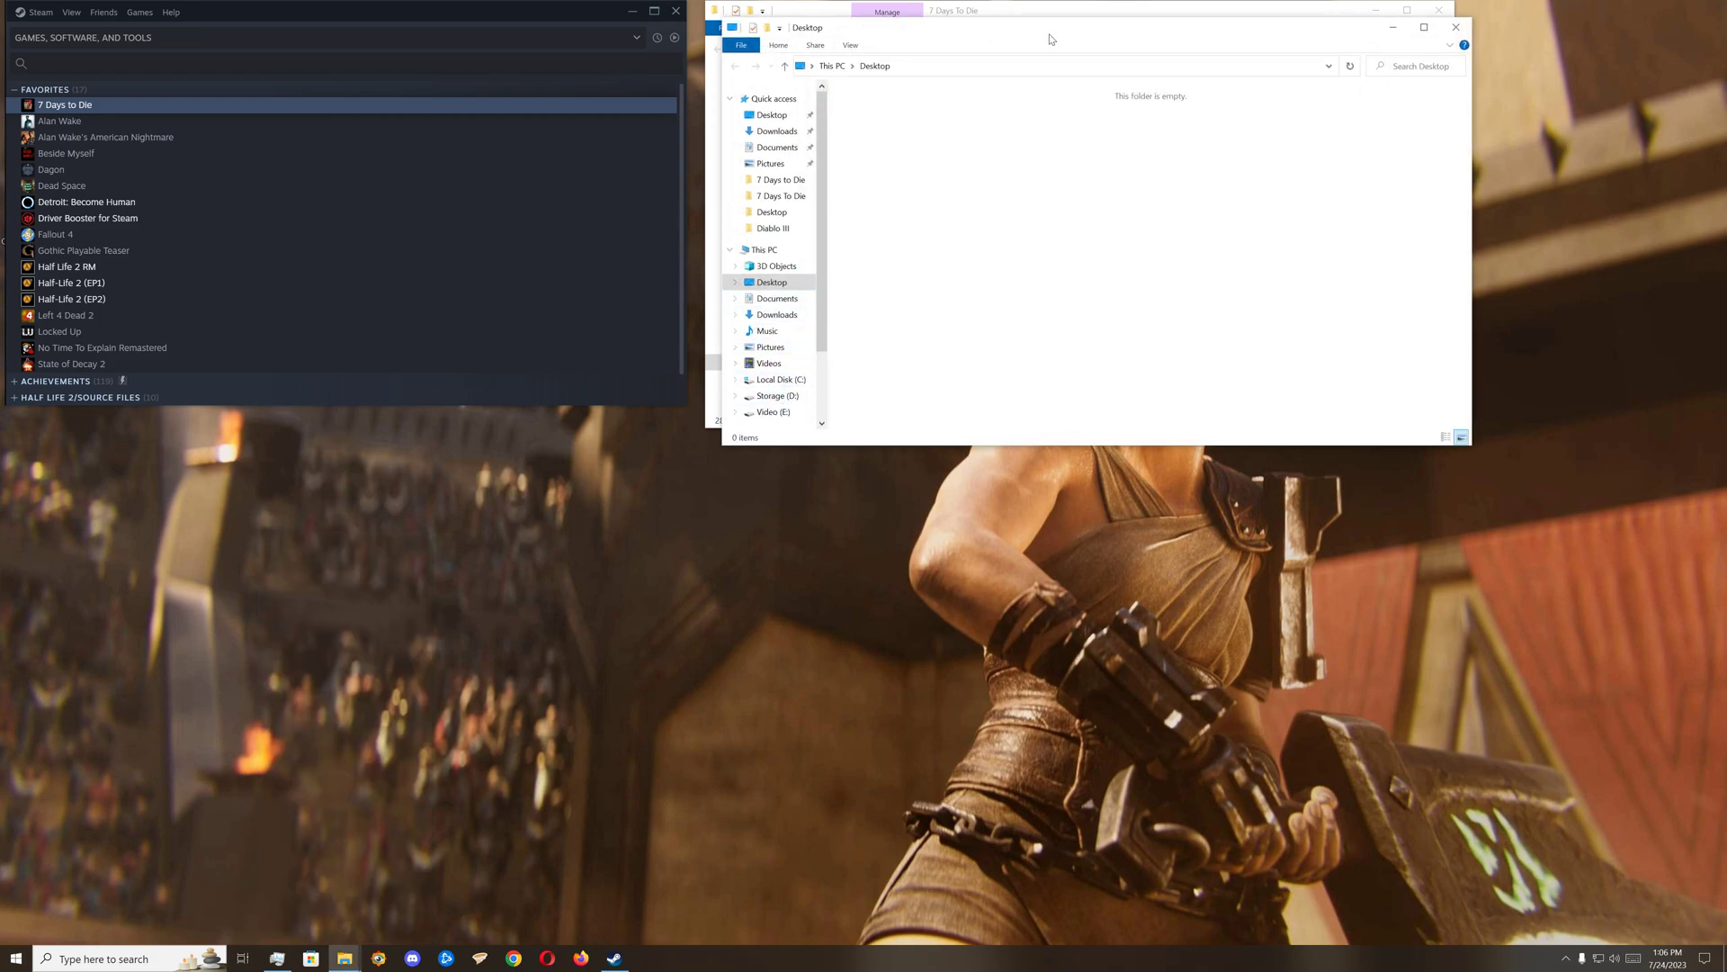
pyautogui.moveTo(1050, 39); pyautogui.dragTo(998, 465)
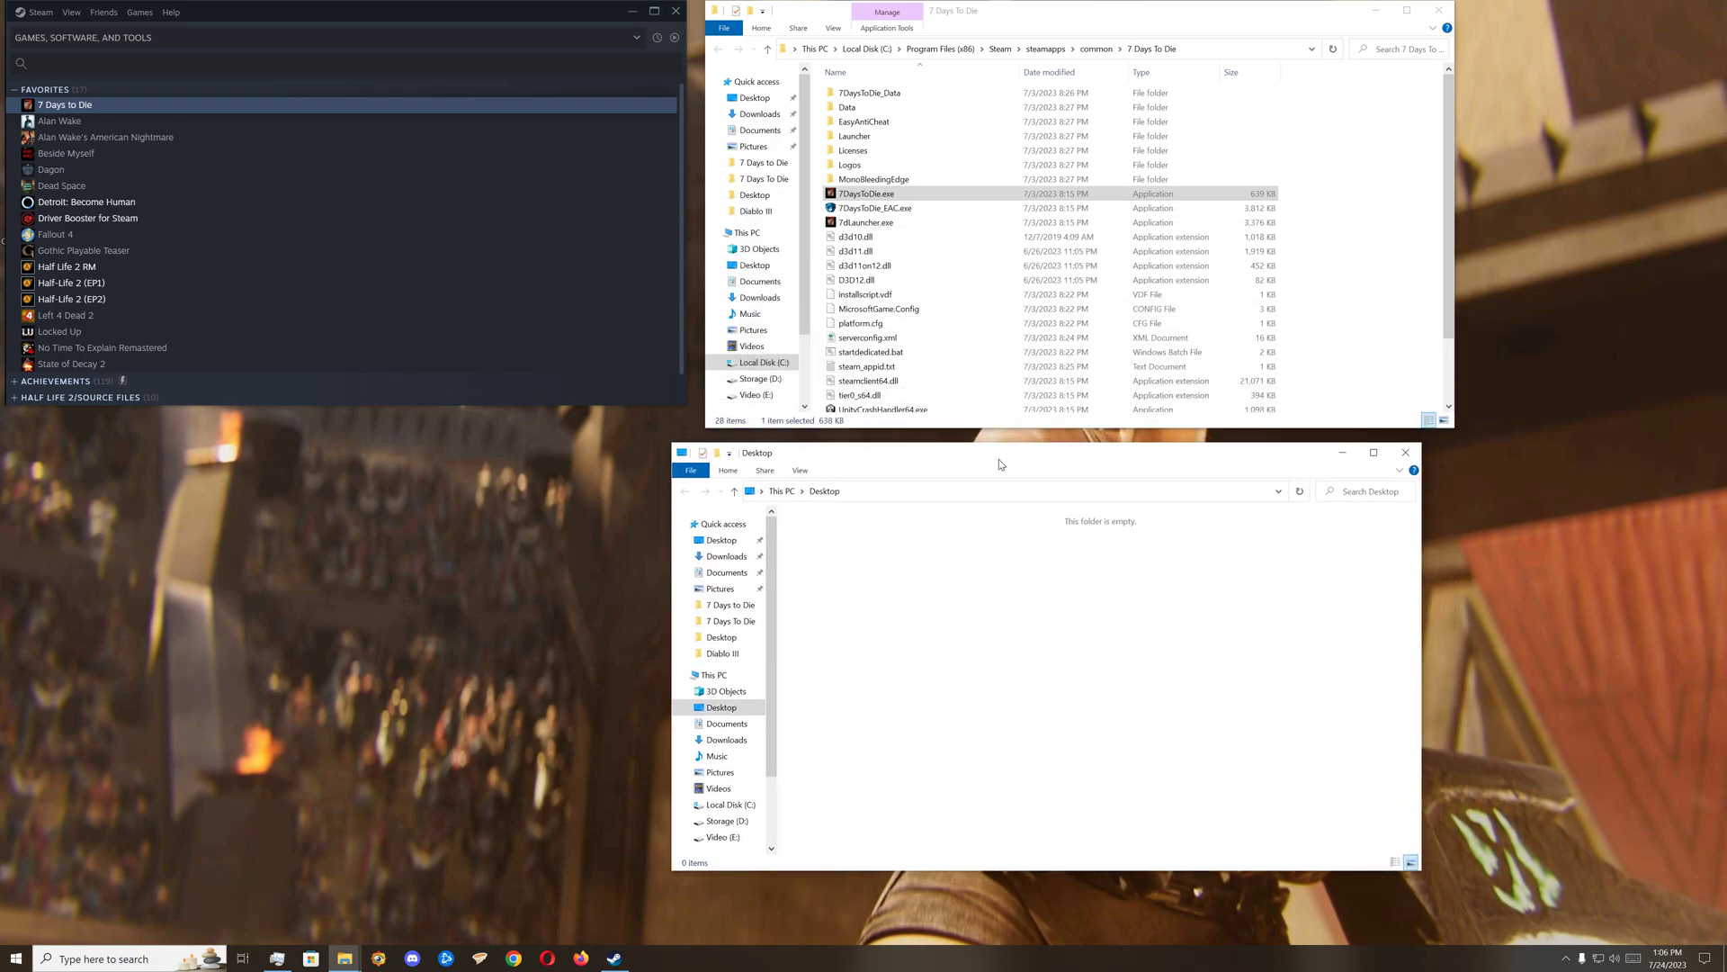
# - Navigate the new window to Local Disk (C:) > Windows
pyautogui.click(727, 806)
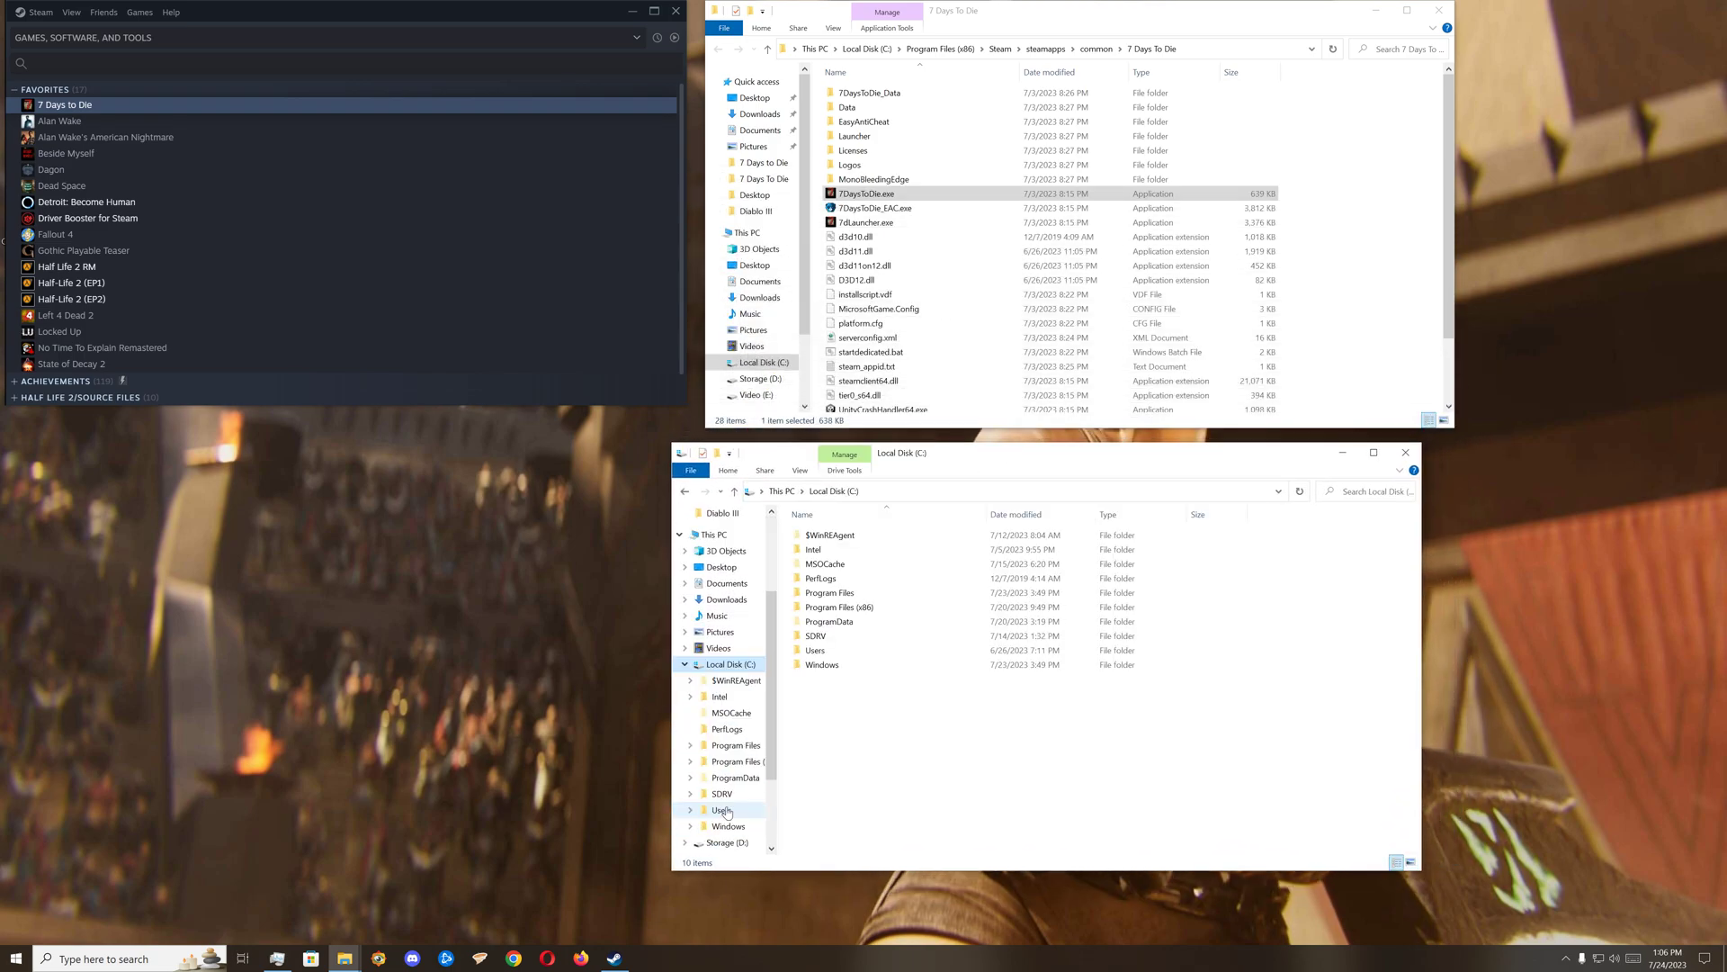
pyautogui.doubleClick(823, 665)
pyautogui.scroll(-10, 851, 663)
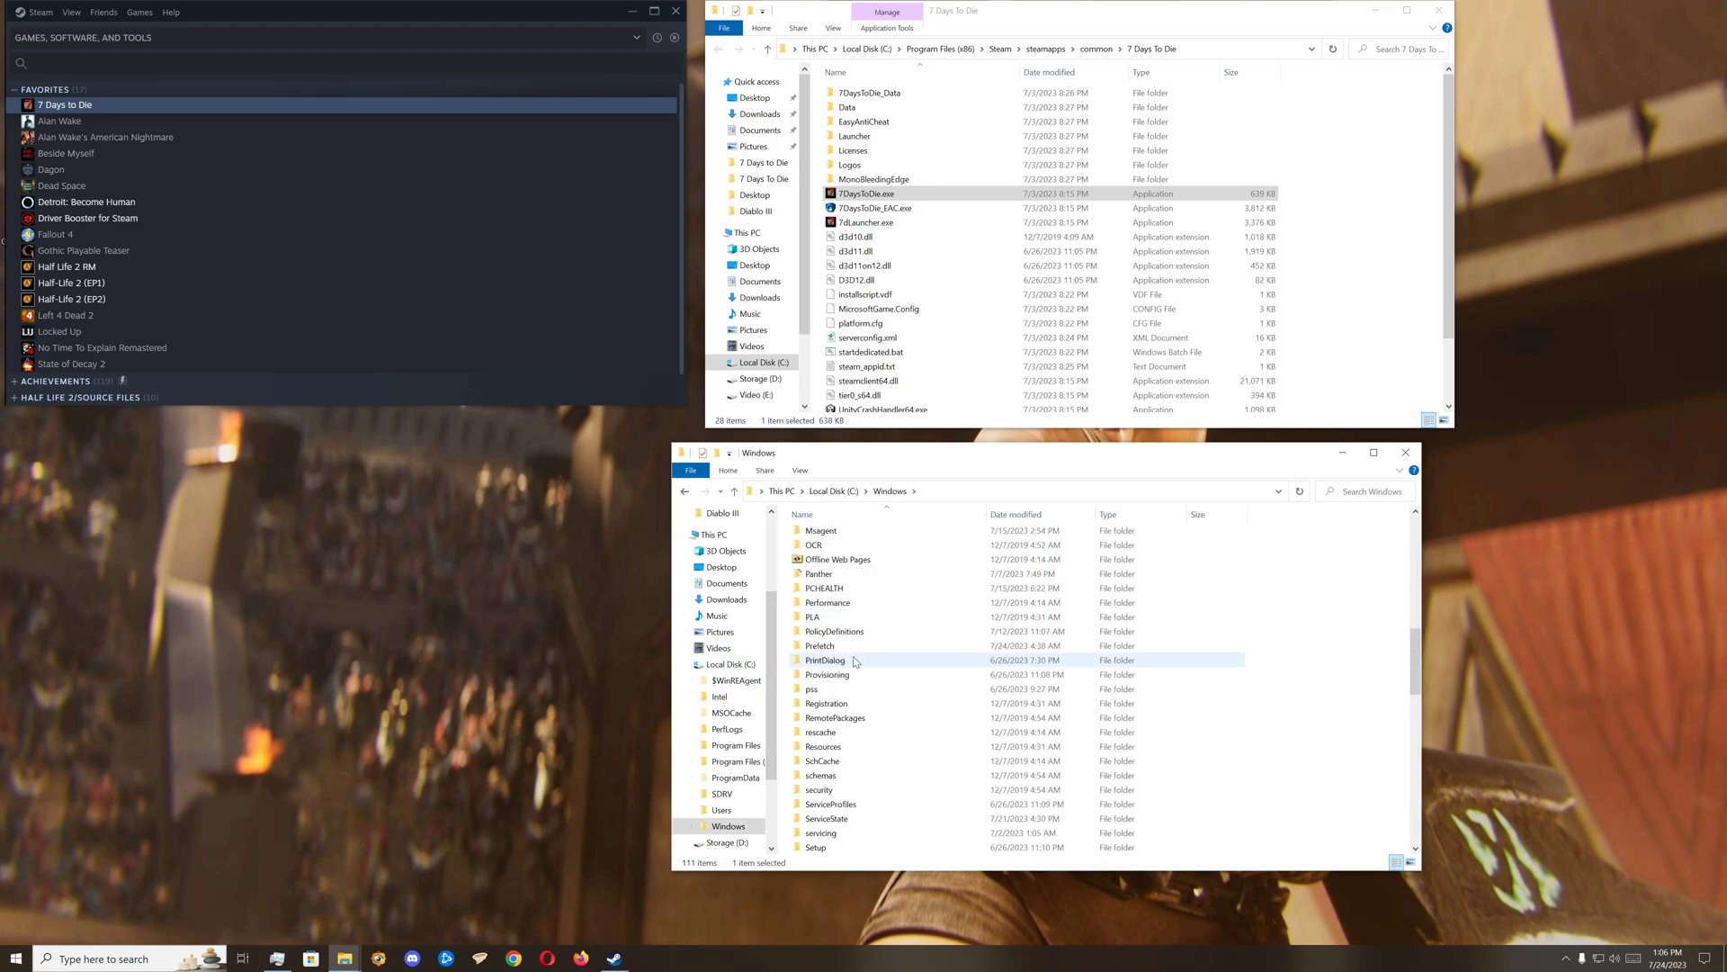
pyautogui.scroll(-11, 855, 662)
pyautogui.scroll(-1, 854, 662)
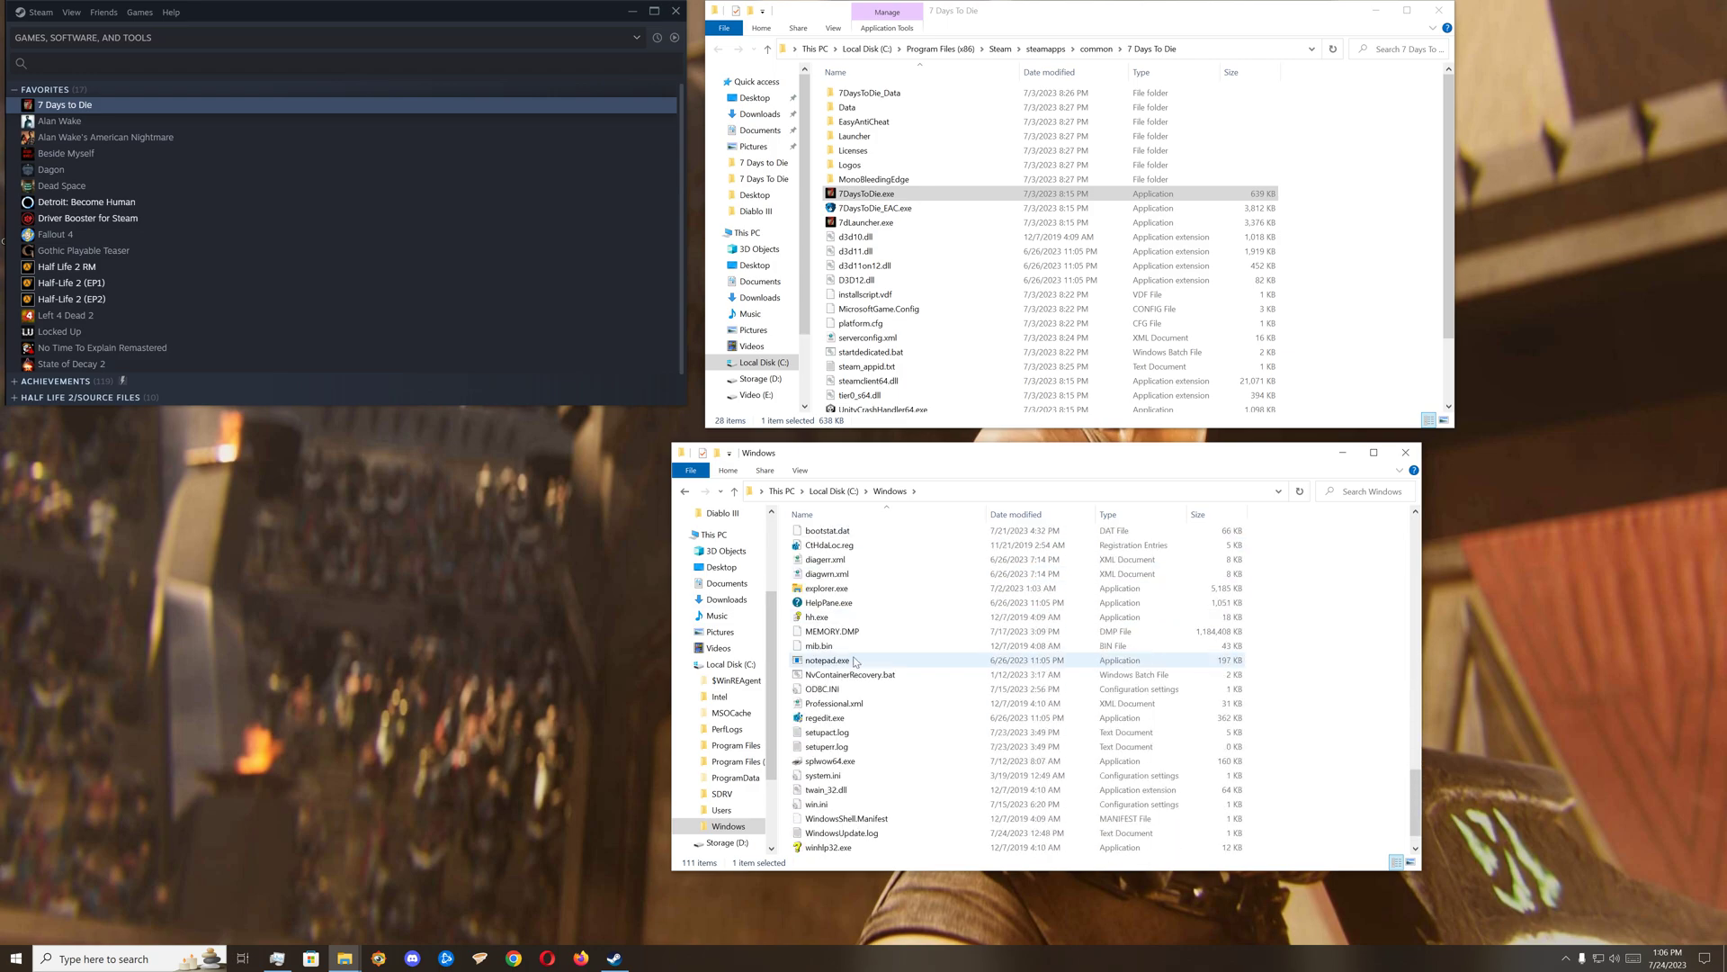
pyautogui.scroll(3, 855, 662)
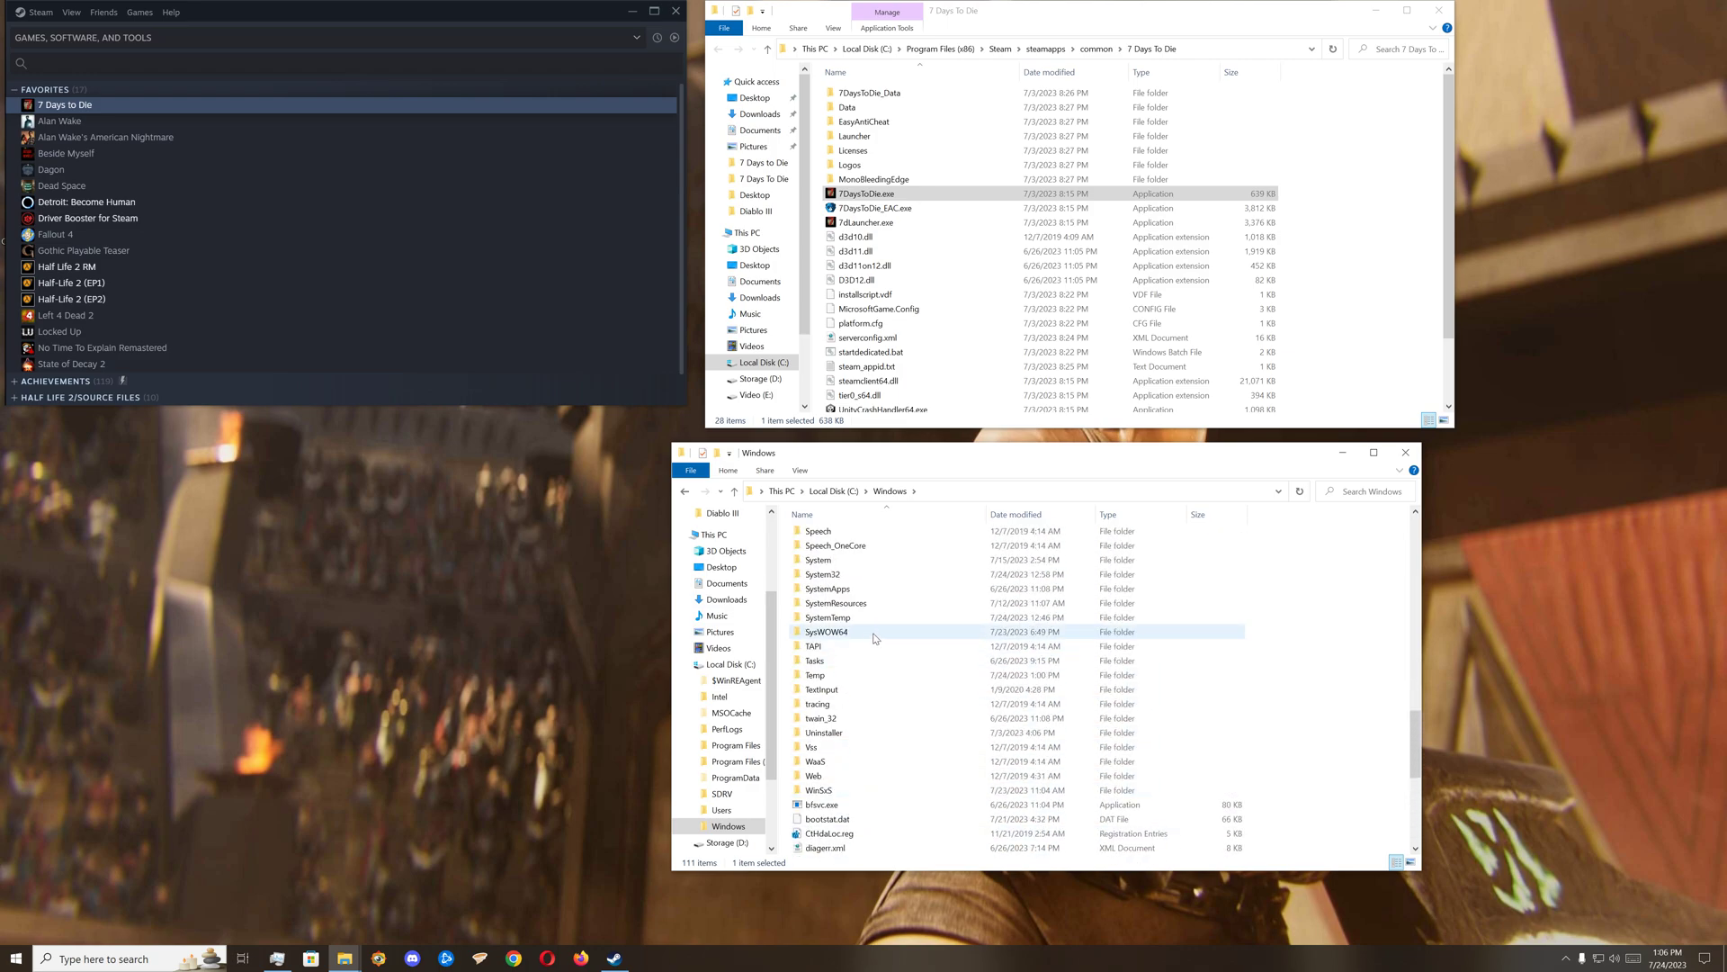
# - Open C:\Windows\SysWOW64 and scroll down to the d3d DLL files
pyautogui.doubleClick(872, 637)
pyautogui.scroll(-15, 872, 644)
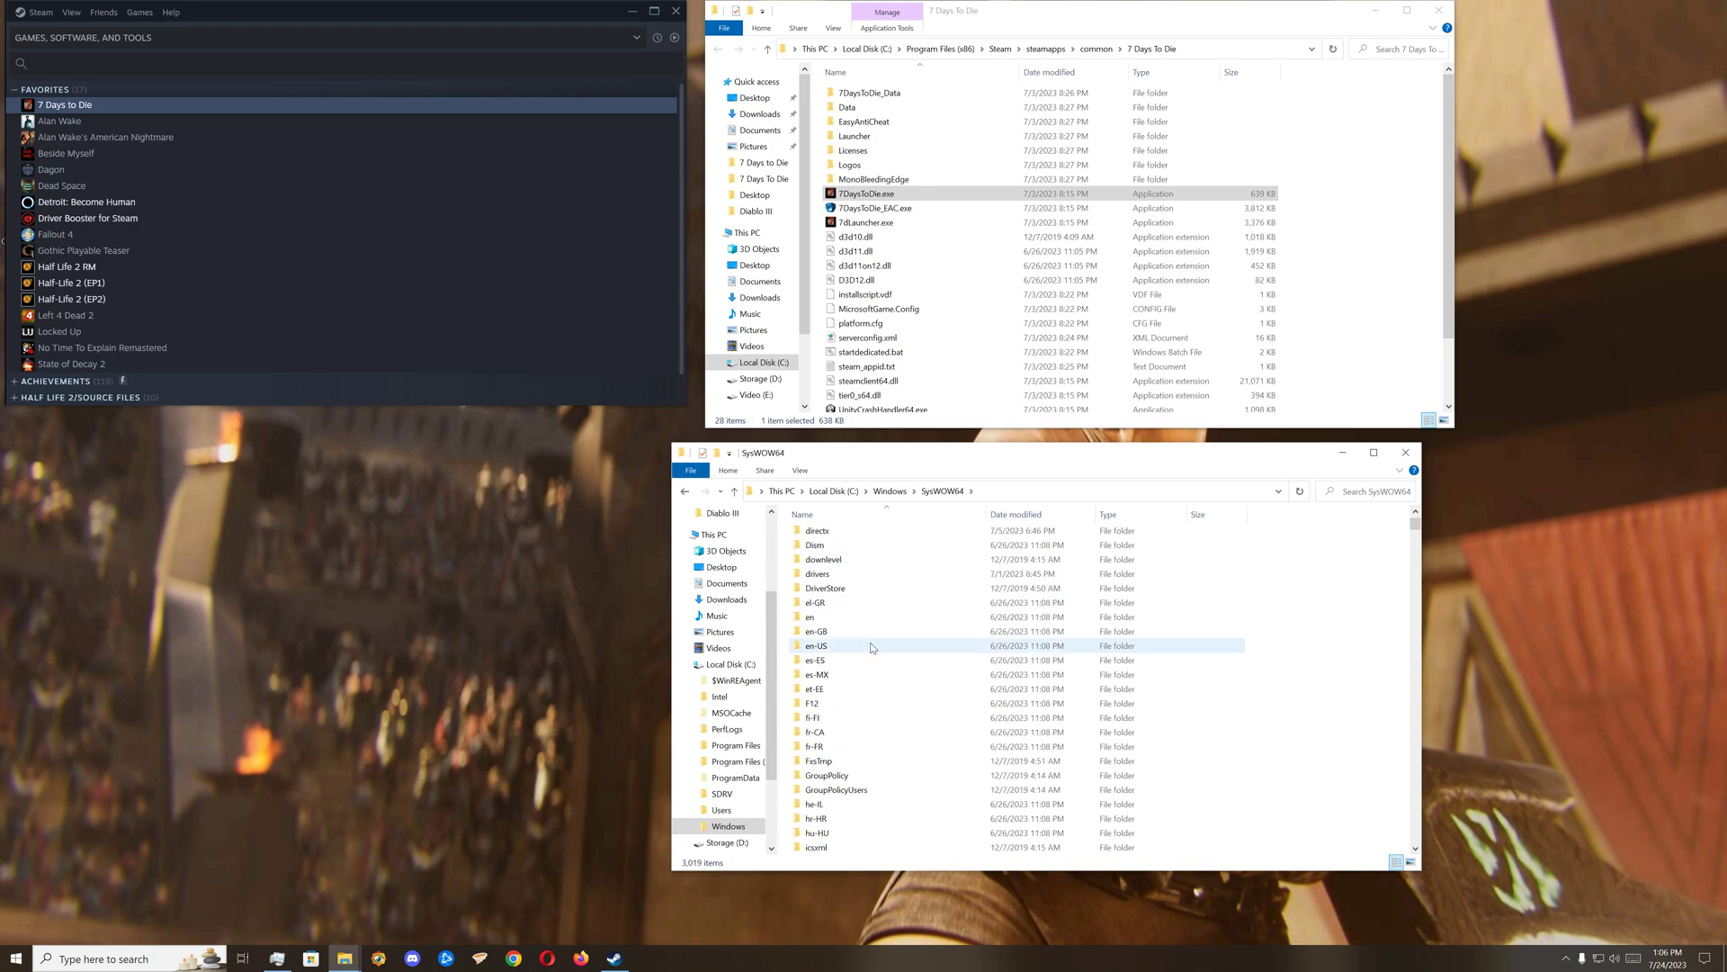
pyautogui.scroll(-20, 872, 646)
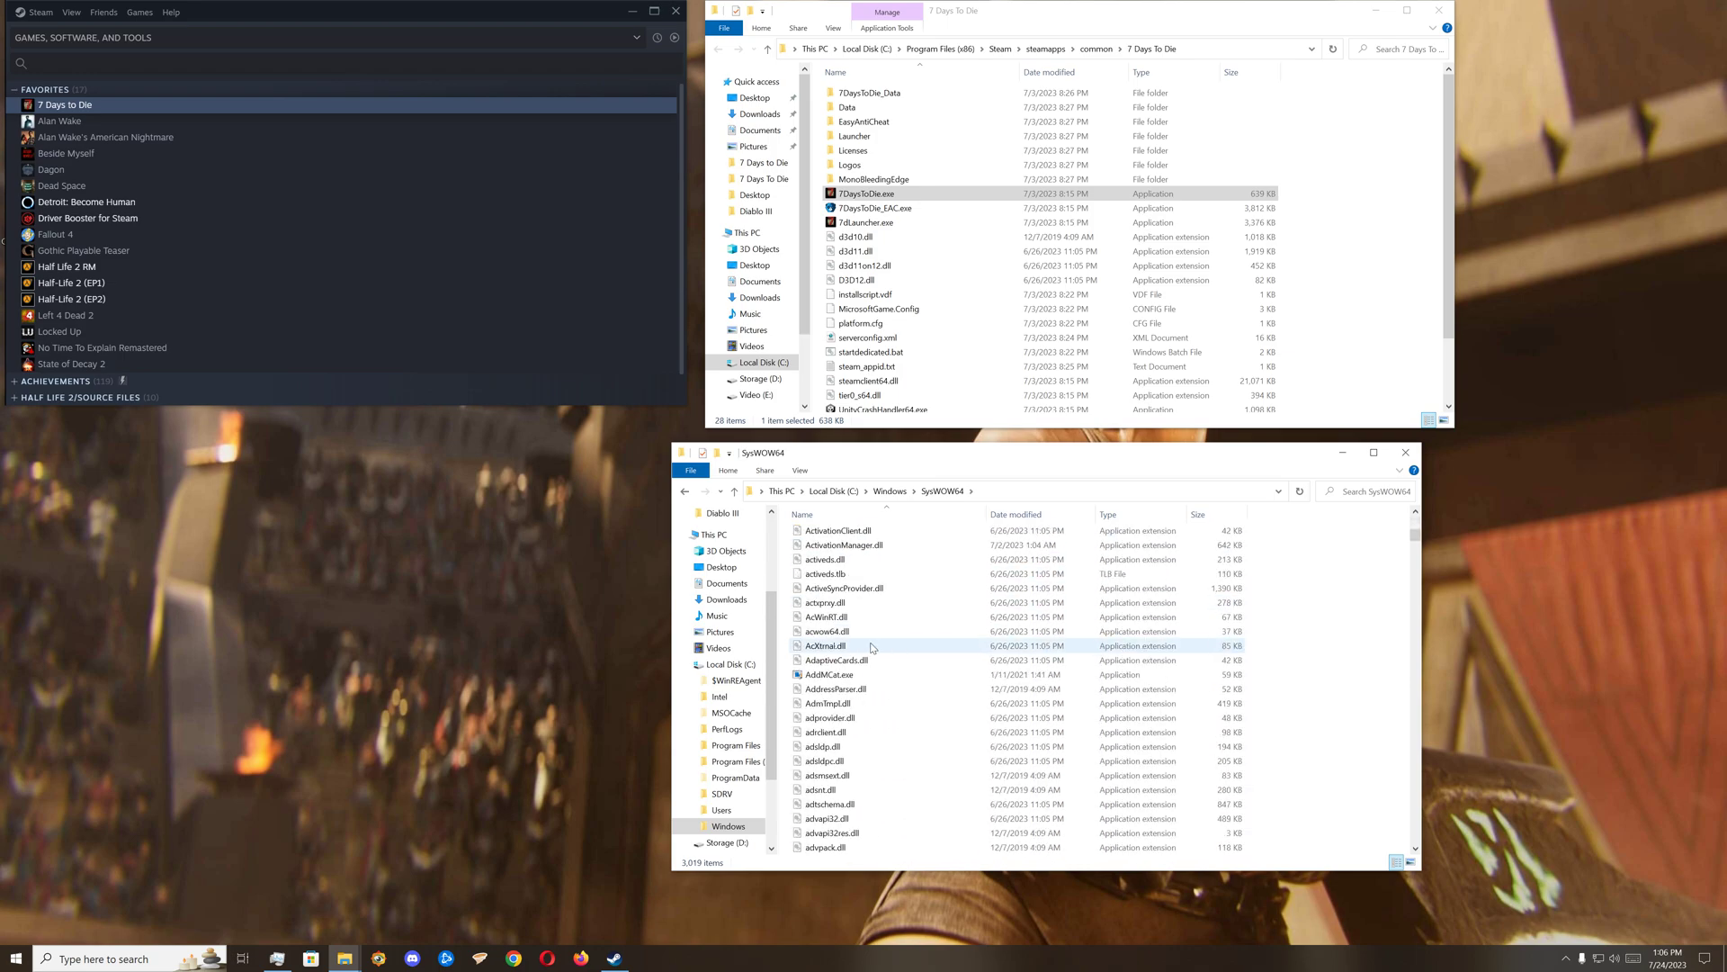
pyautogui.scroll(-20, 872, 647)
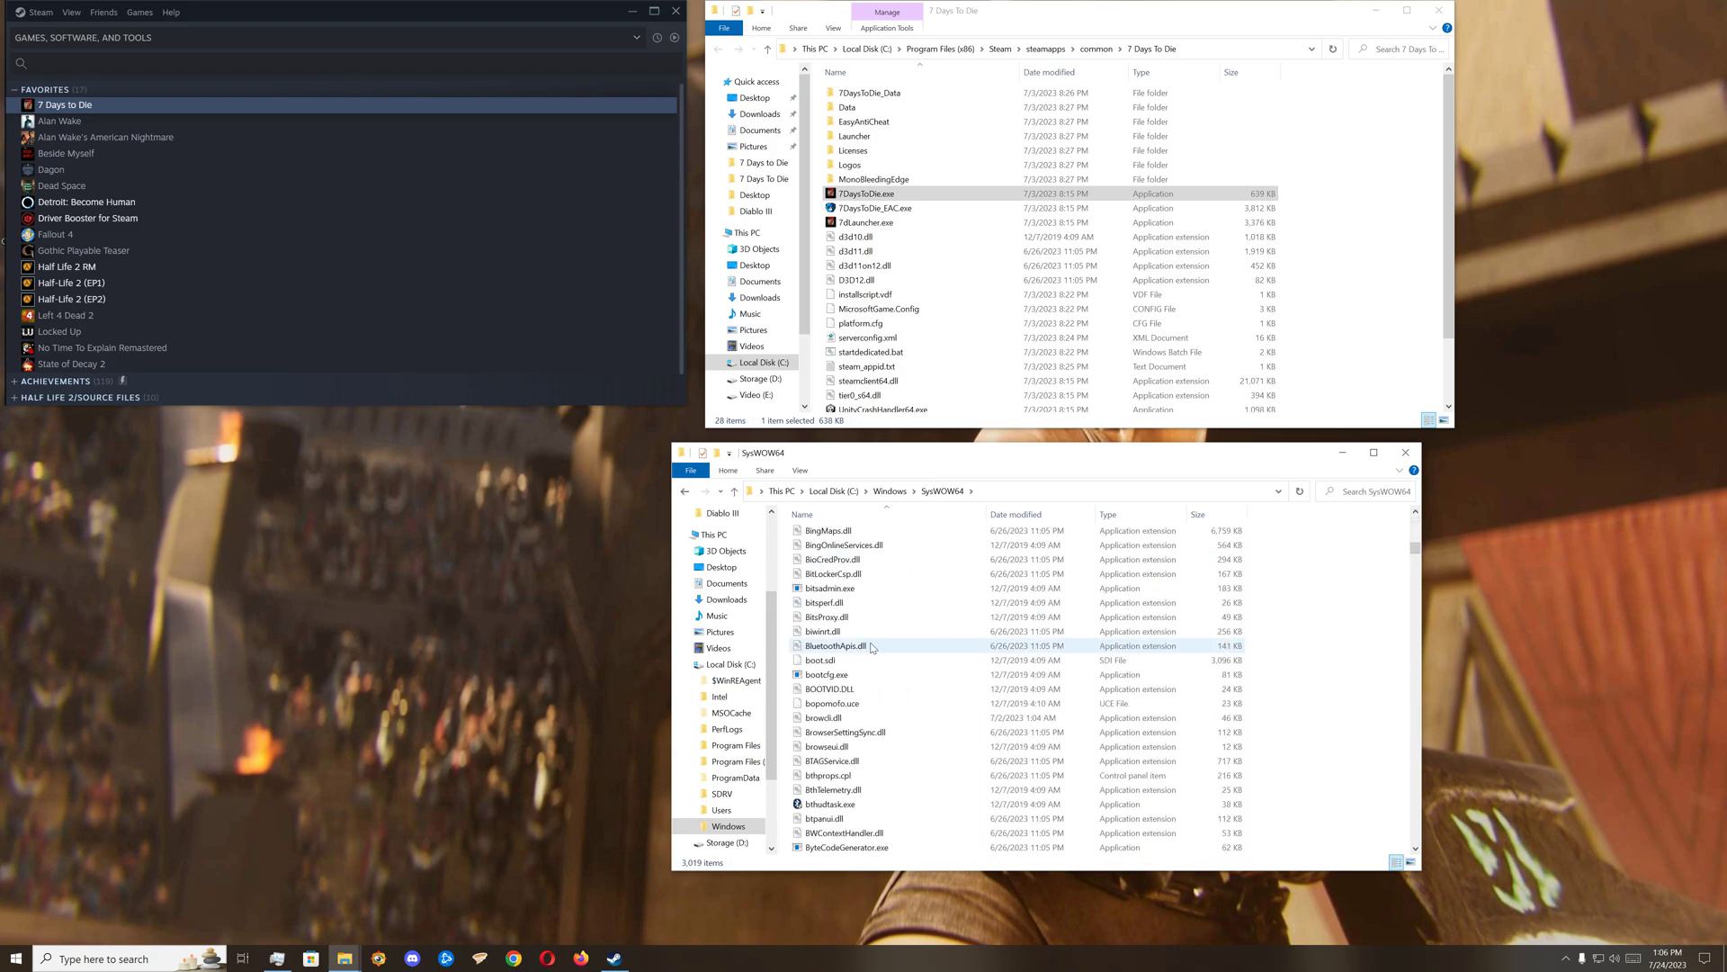
pyautogui.scroll(-18, 871, 647)
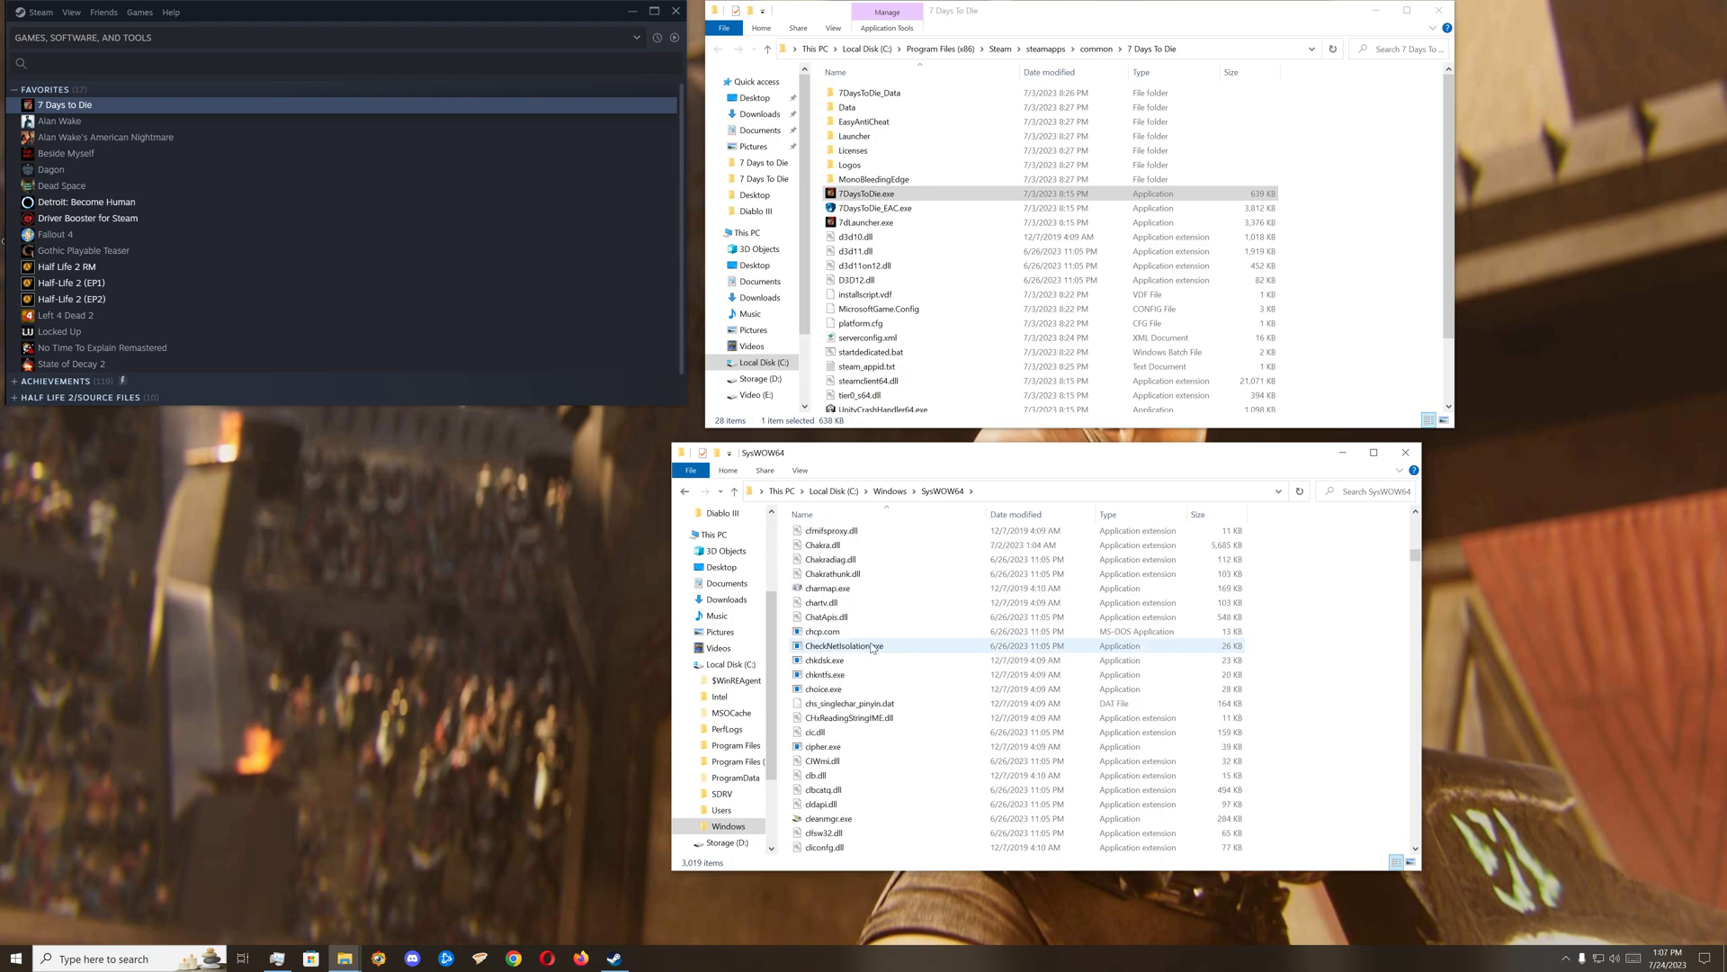
pyautogui.scroll(-10, 872, 647)
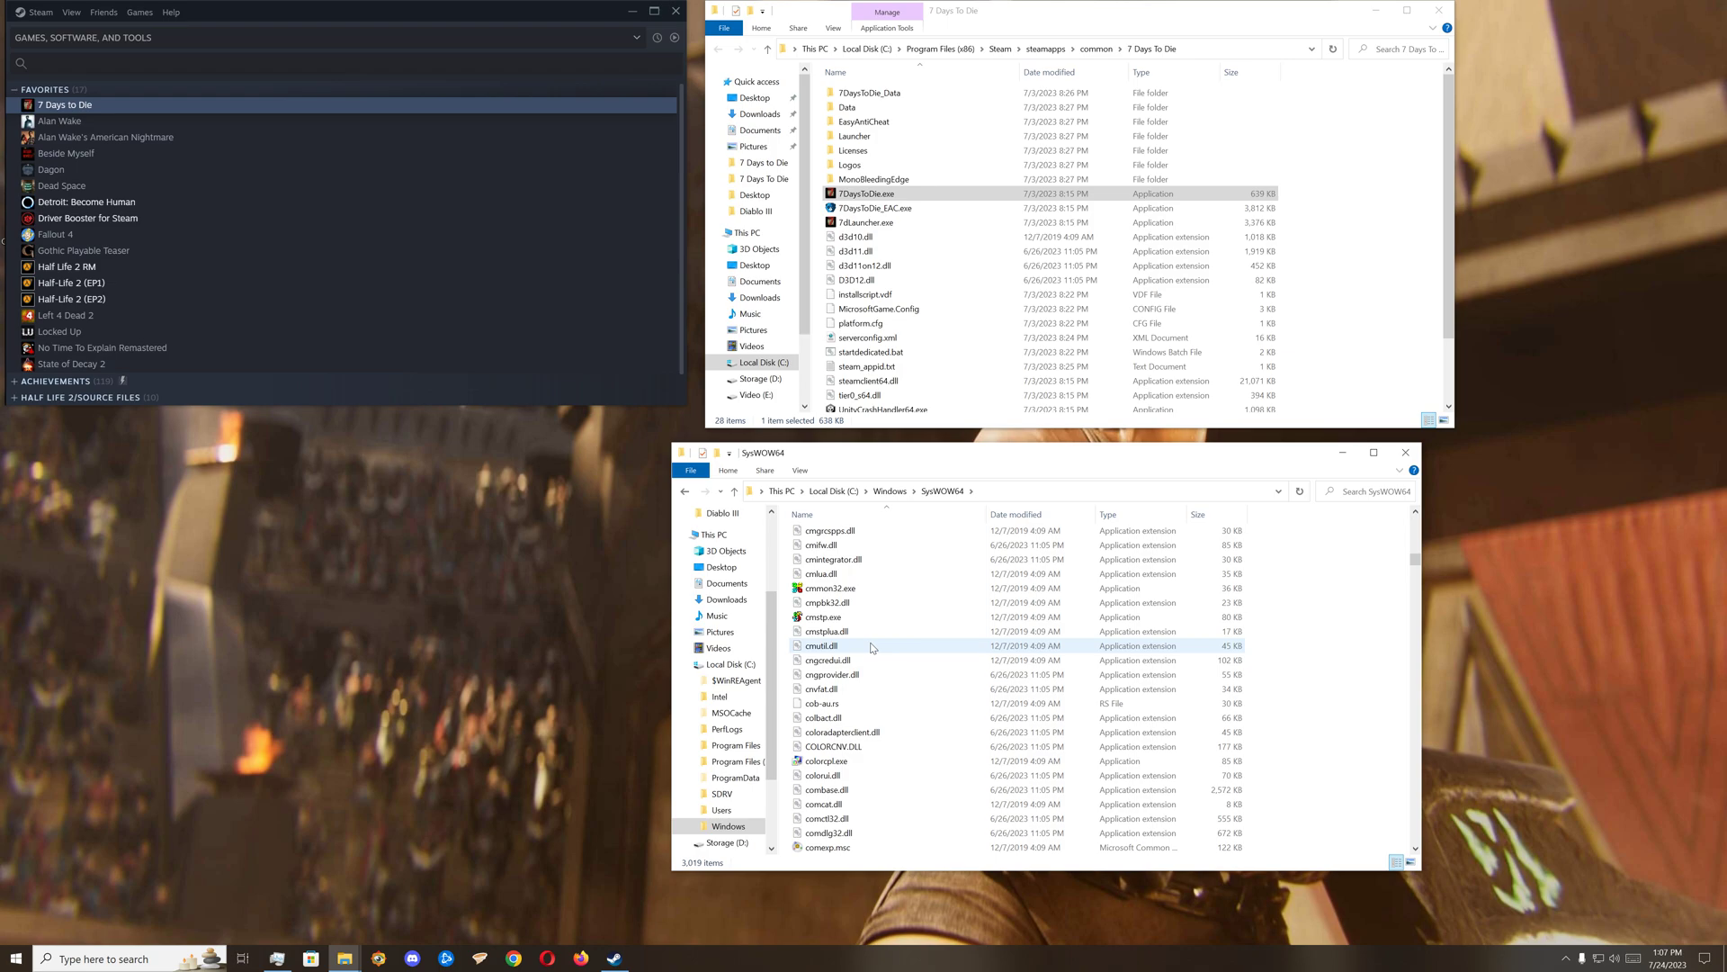
pyautogui.scroll(-20, 872, 647)
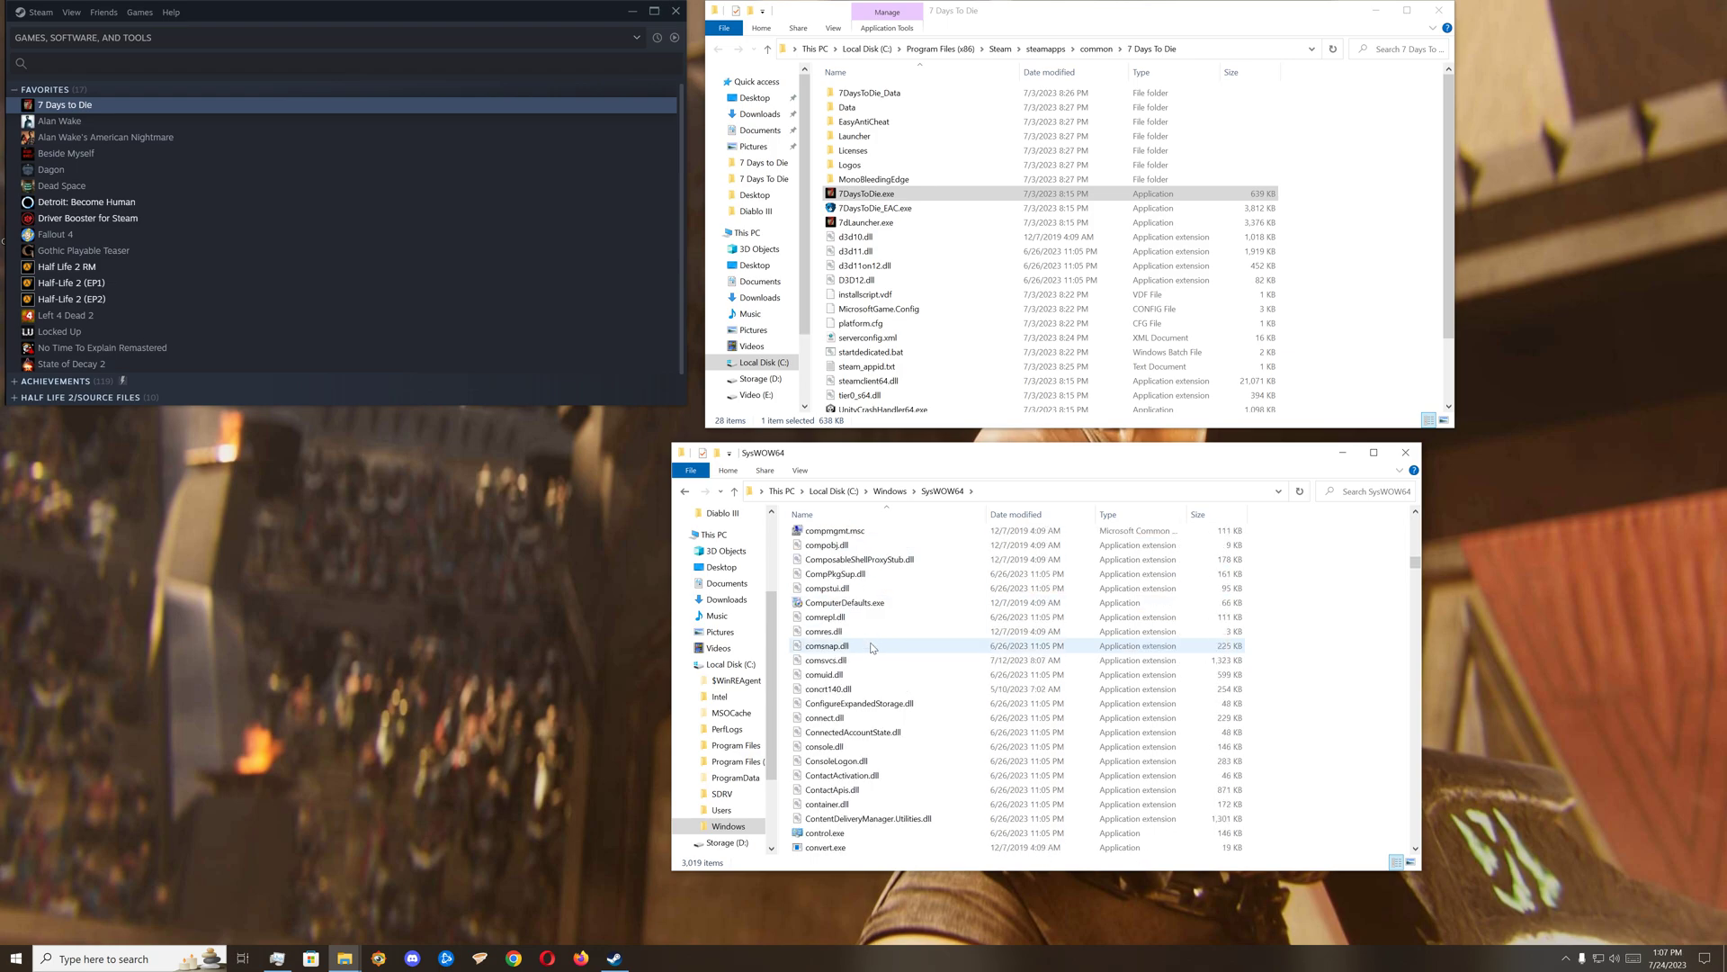
pyautogui.scroll(-5, 871, 647)
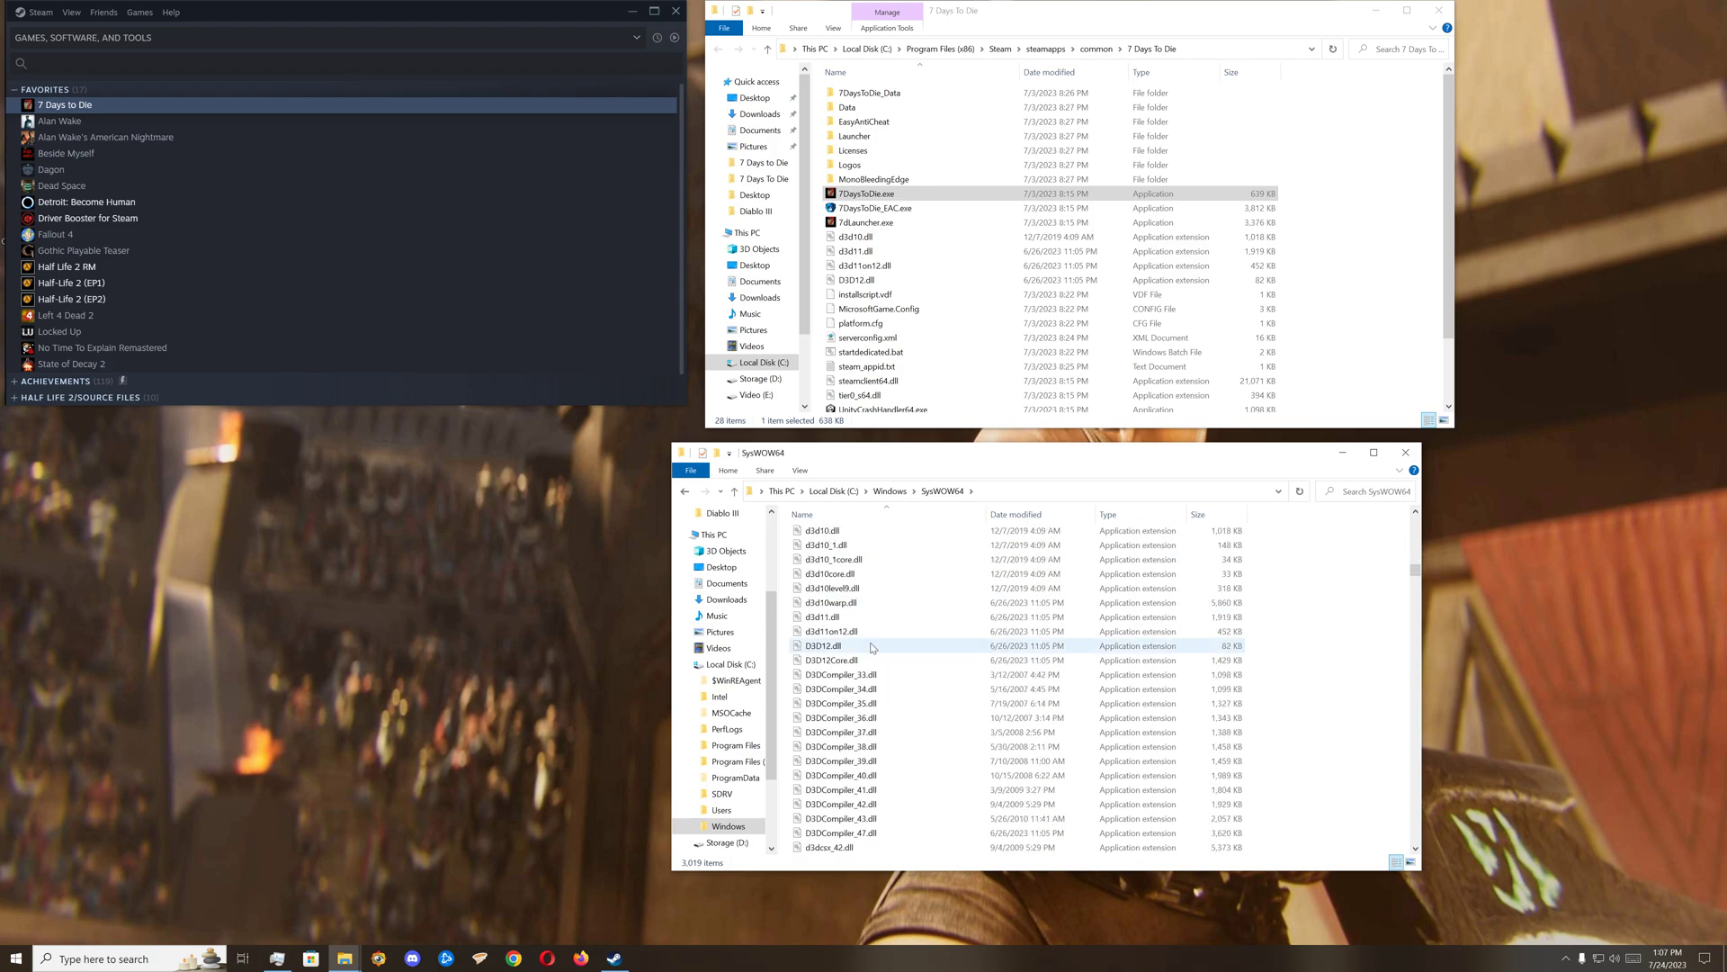
pyautogui.scroll(1, 871, 647)
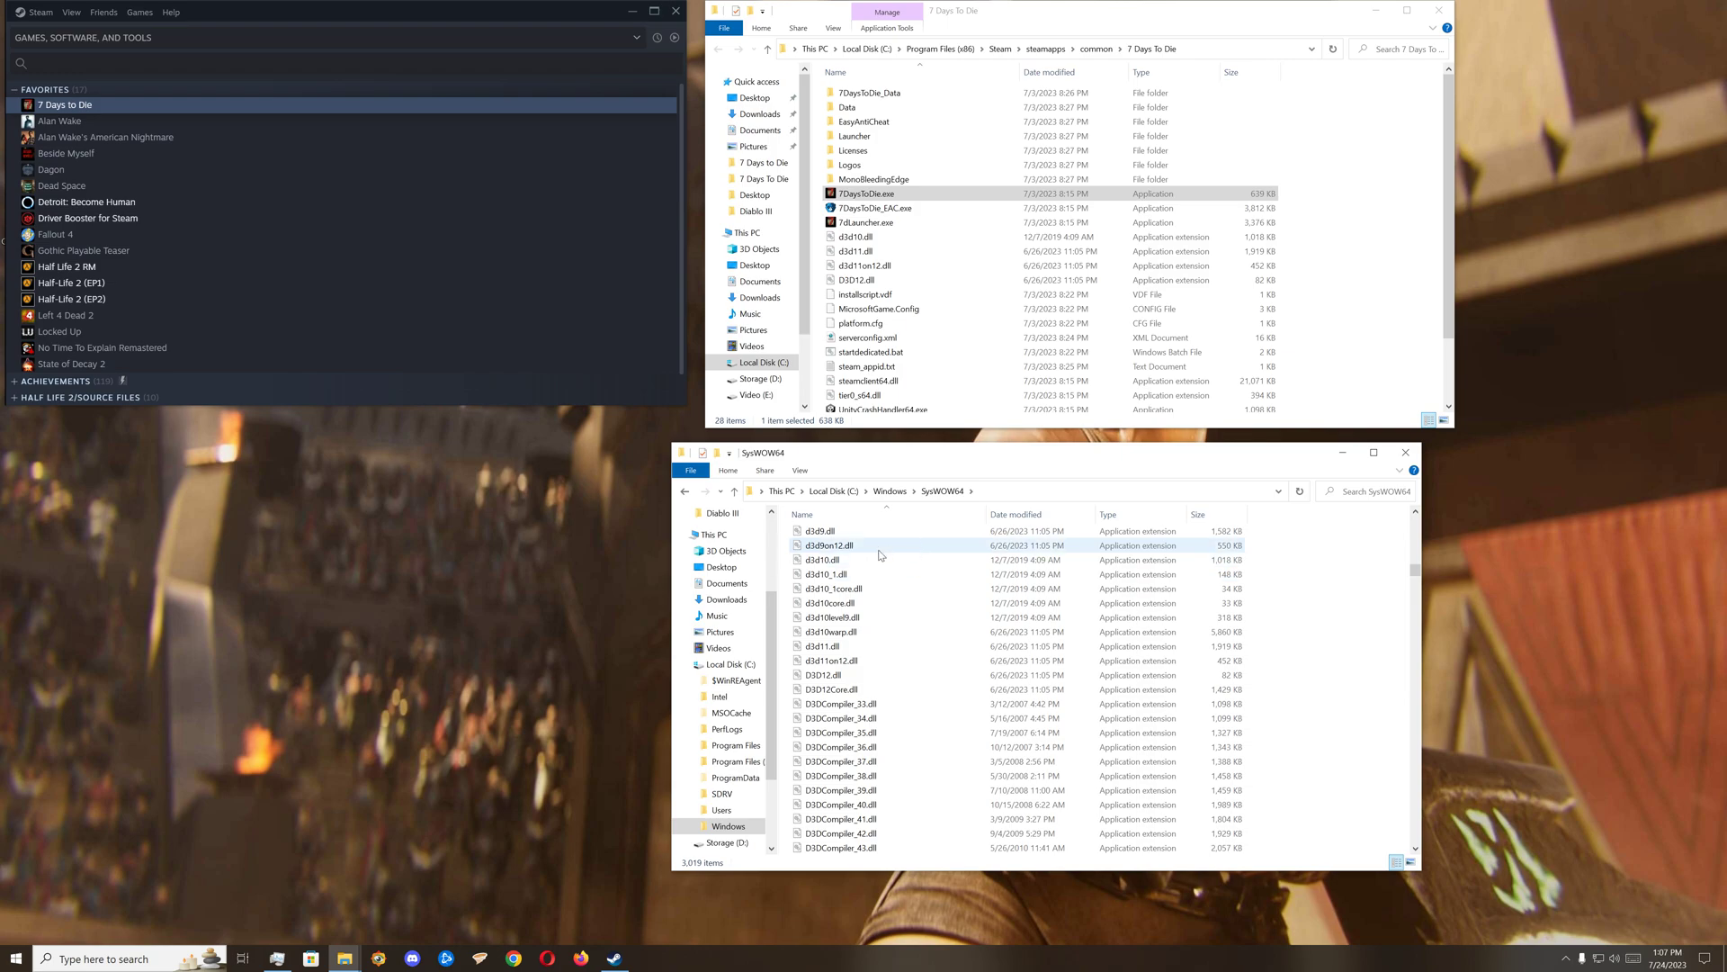
# - Select d3d10.dll, d3d11.dll, d3d11on12.dll and D3D12.dll together
pyautogui.moveTo(869, 561)
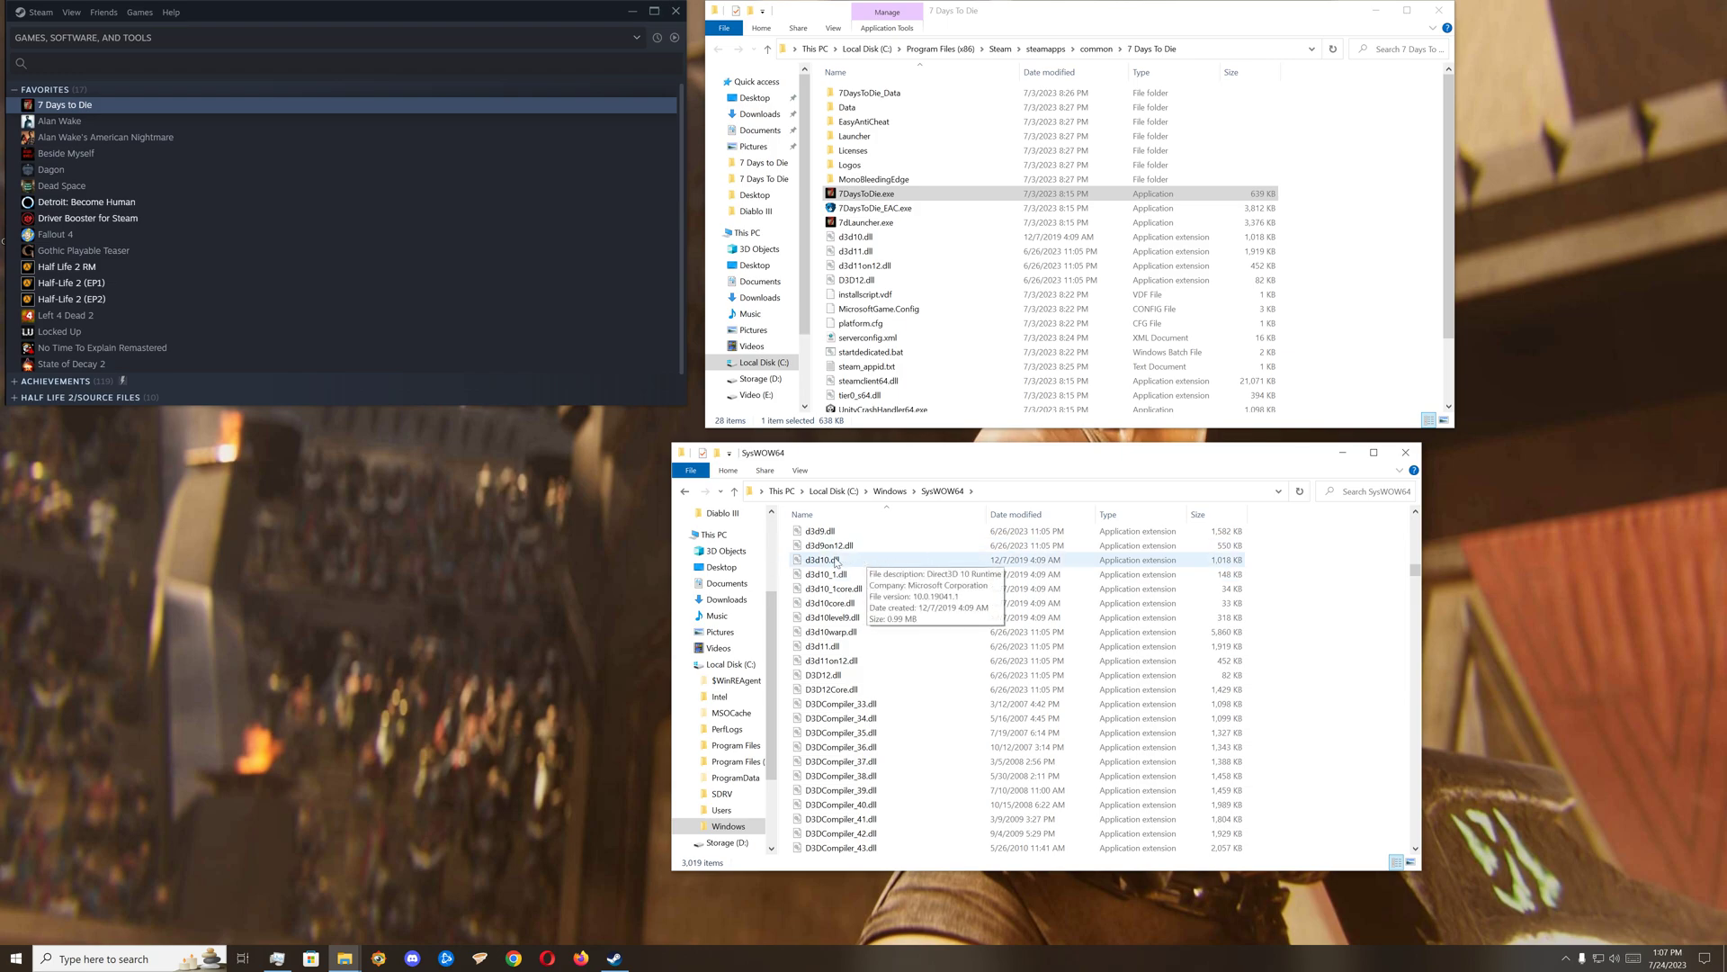
pyautogui.click(836, 560)
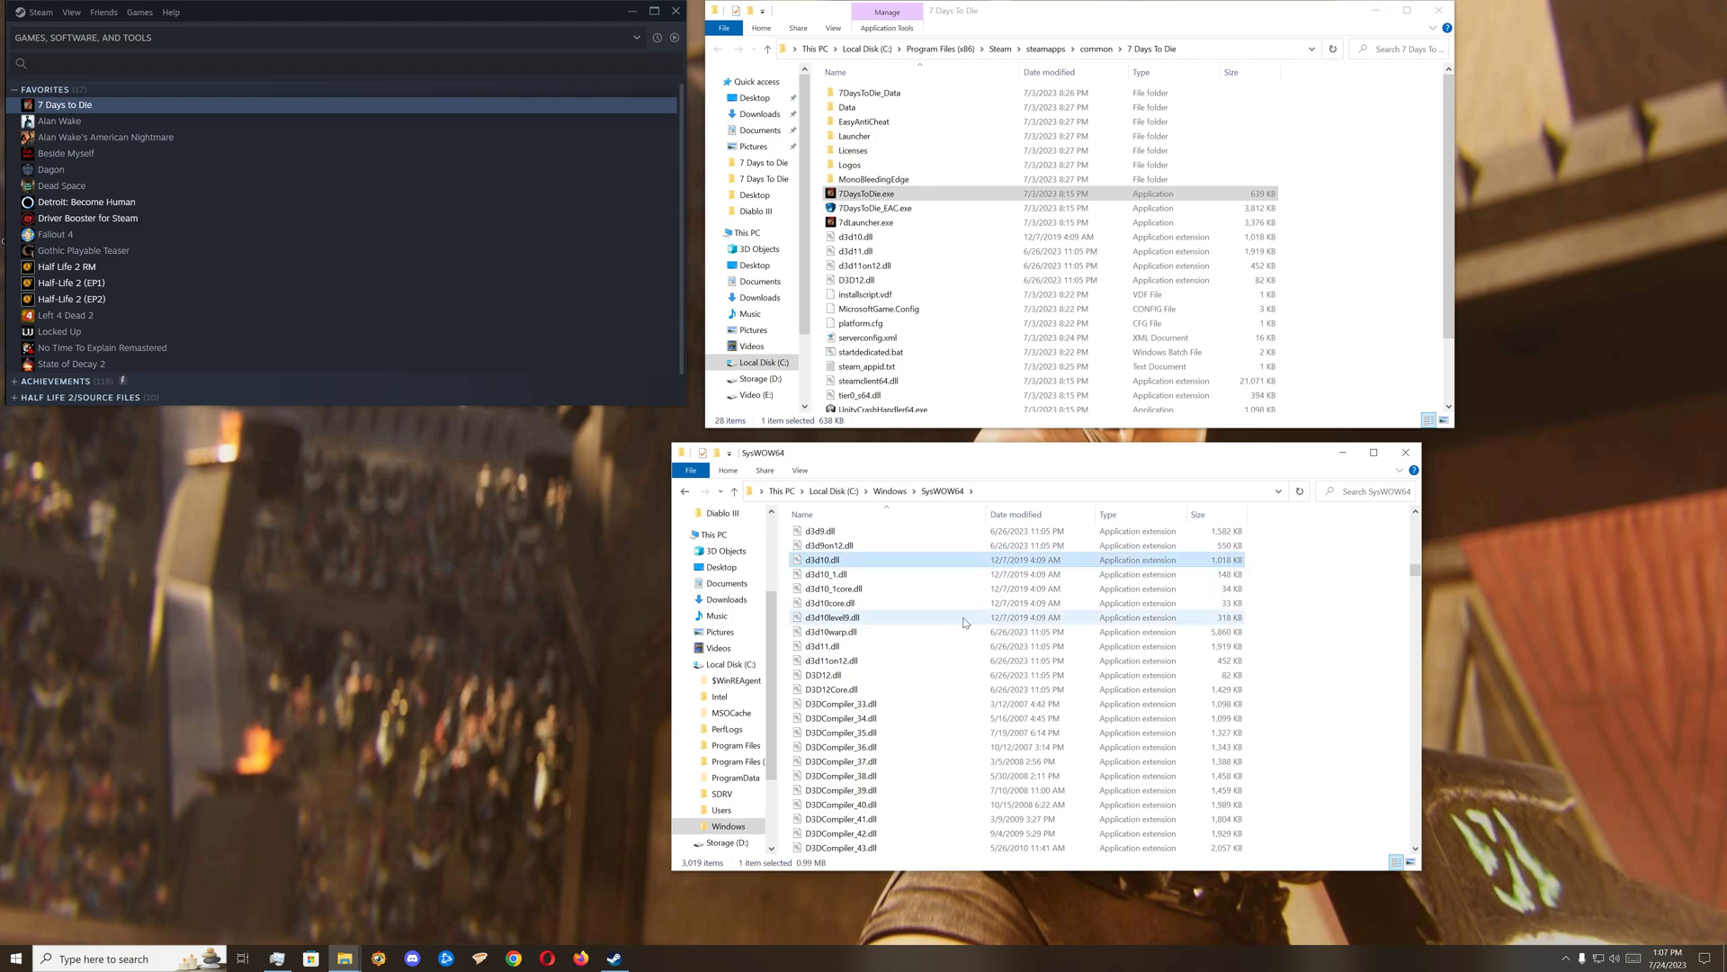
pyautogui.keyDown('ctrl'); pyautogui.click(858, 647); pyautogui.keyUp('ctrl')
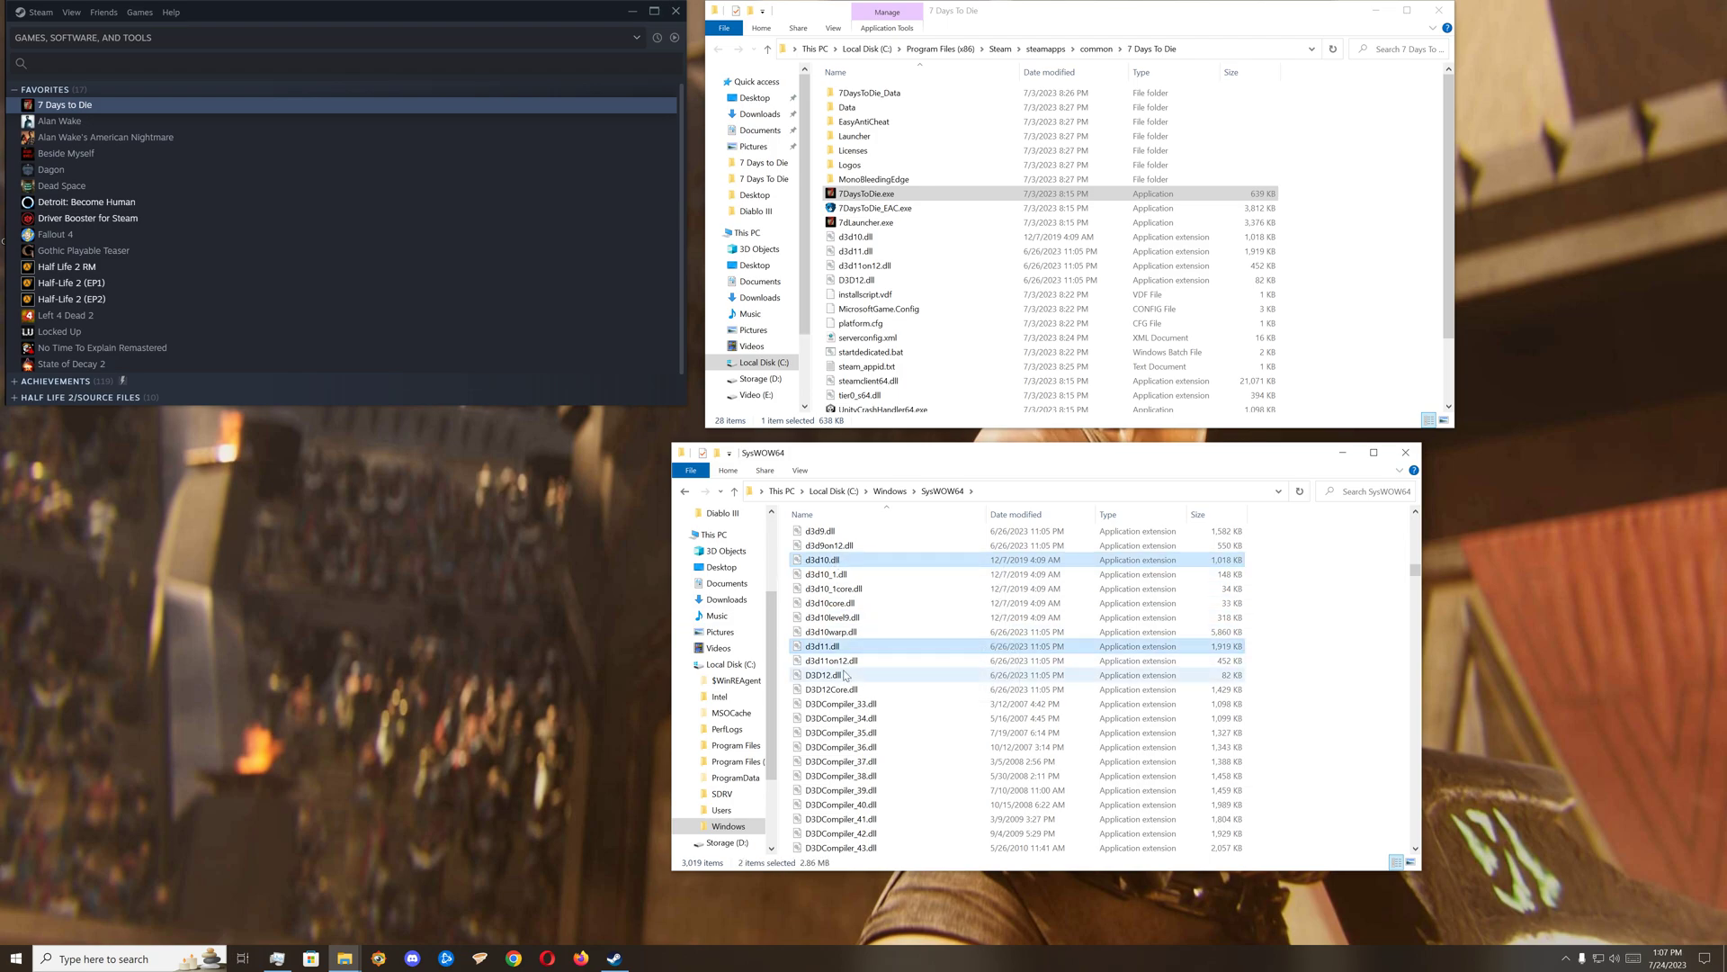
pyautogui.keyDown('ctrl'); pyautogui.click(855, 661); pyautogui.keyUp('ctrl')
pyautogui.keyDown('ctrl'); pyautogui.click(852, 679); pyautogui.keyUp('ctrl')
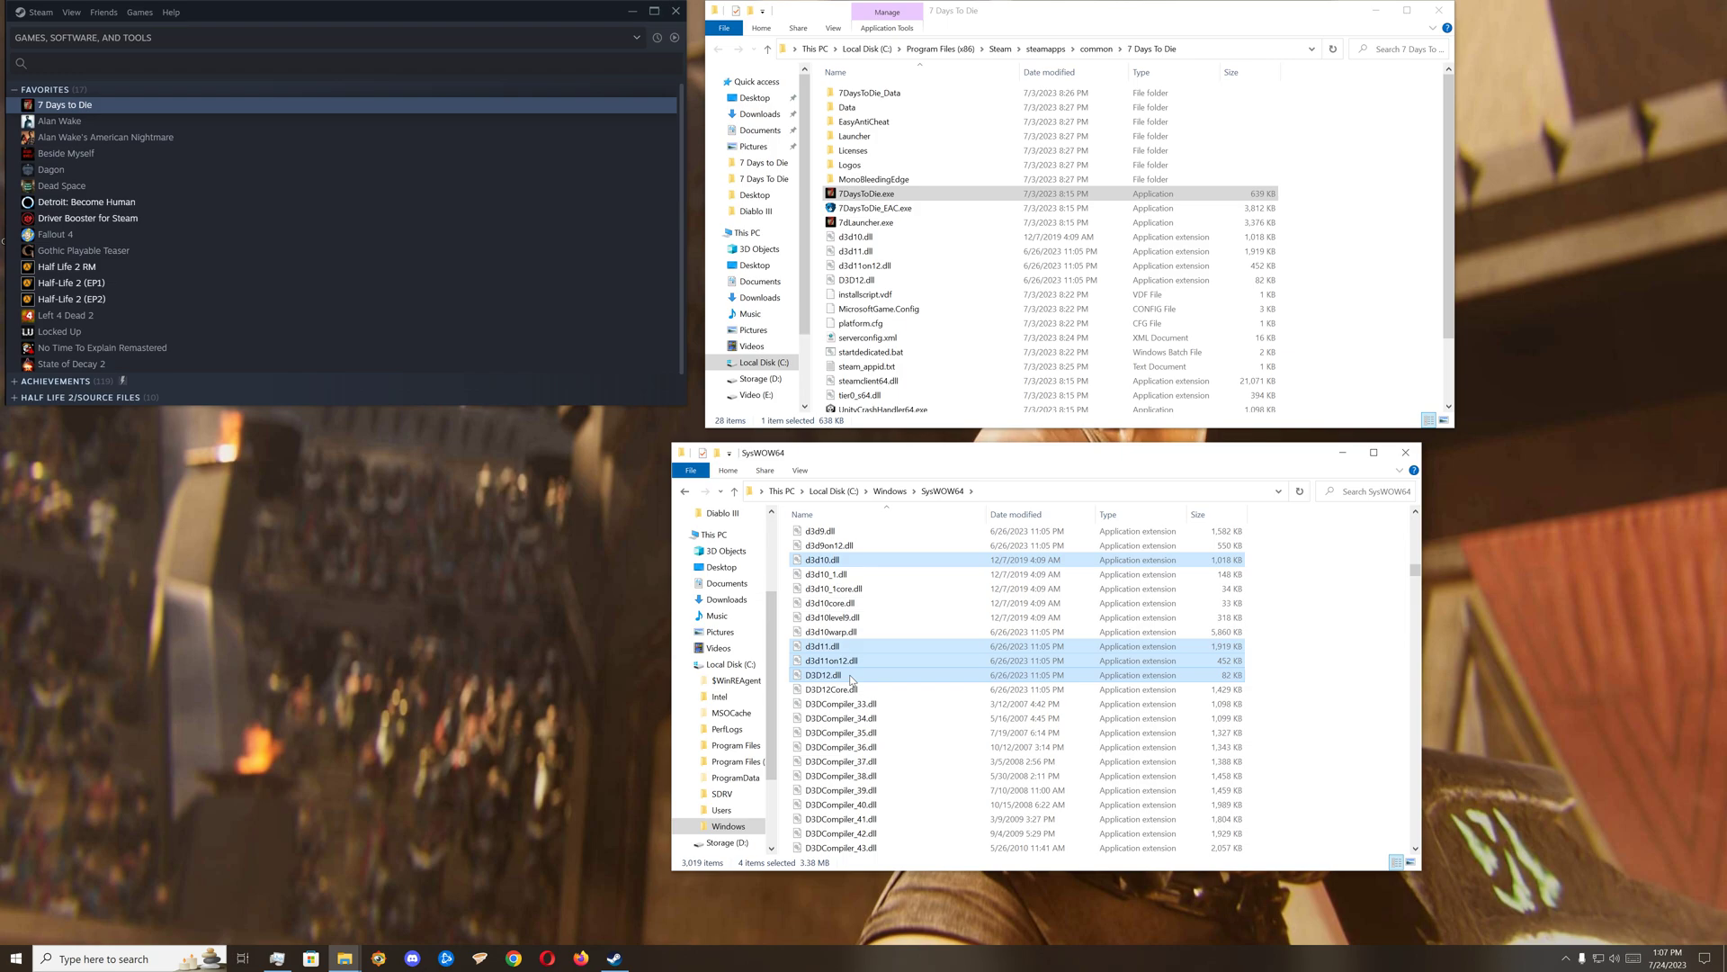
# - Copy the four DirectX DLLs into the 7 Days To Die folder, replacing the existing files
pyautogui.rightClick(851, 679)
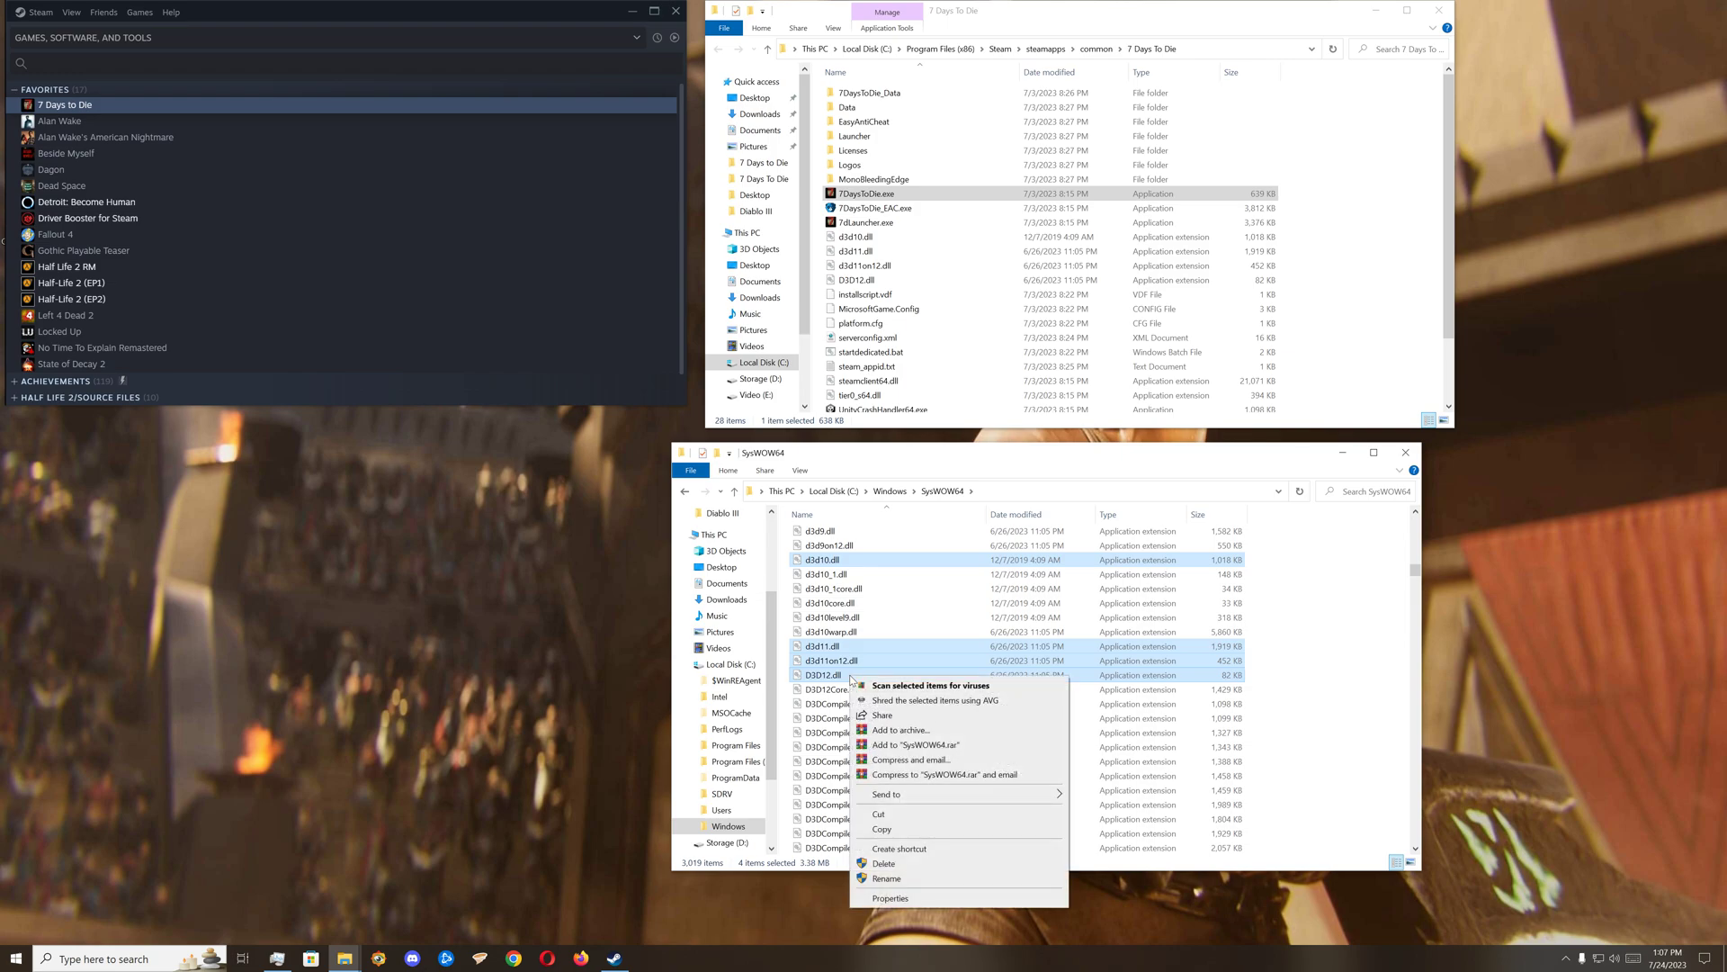
pyautogui.click(911, 830)
pyautogui.click(1333, 247)
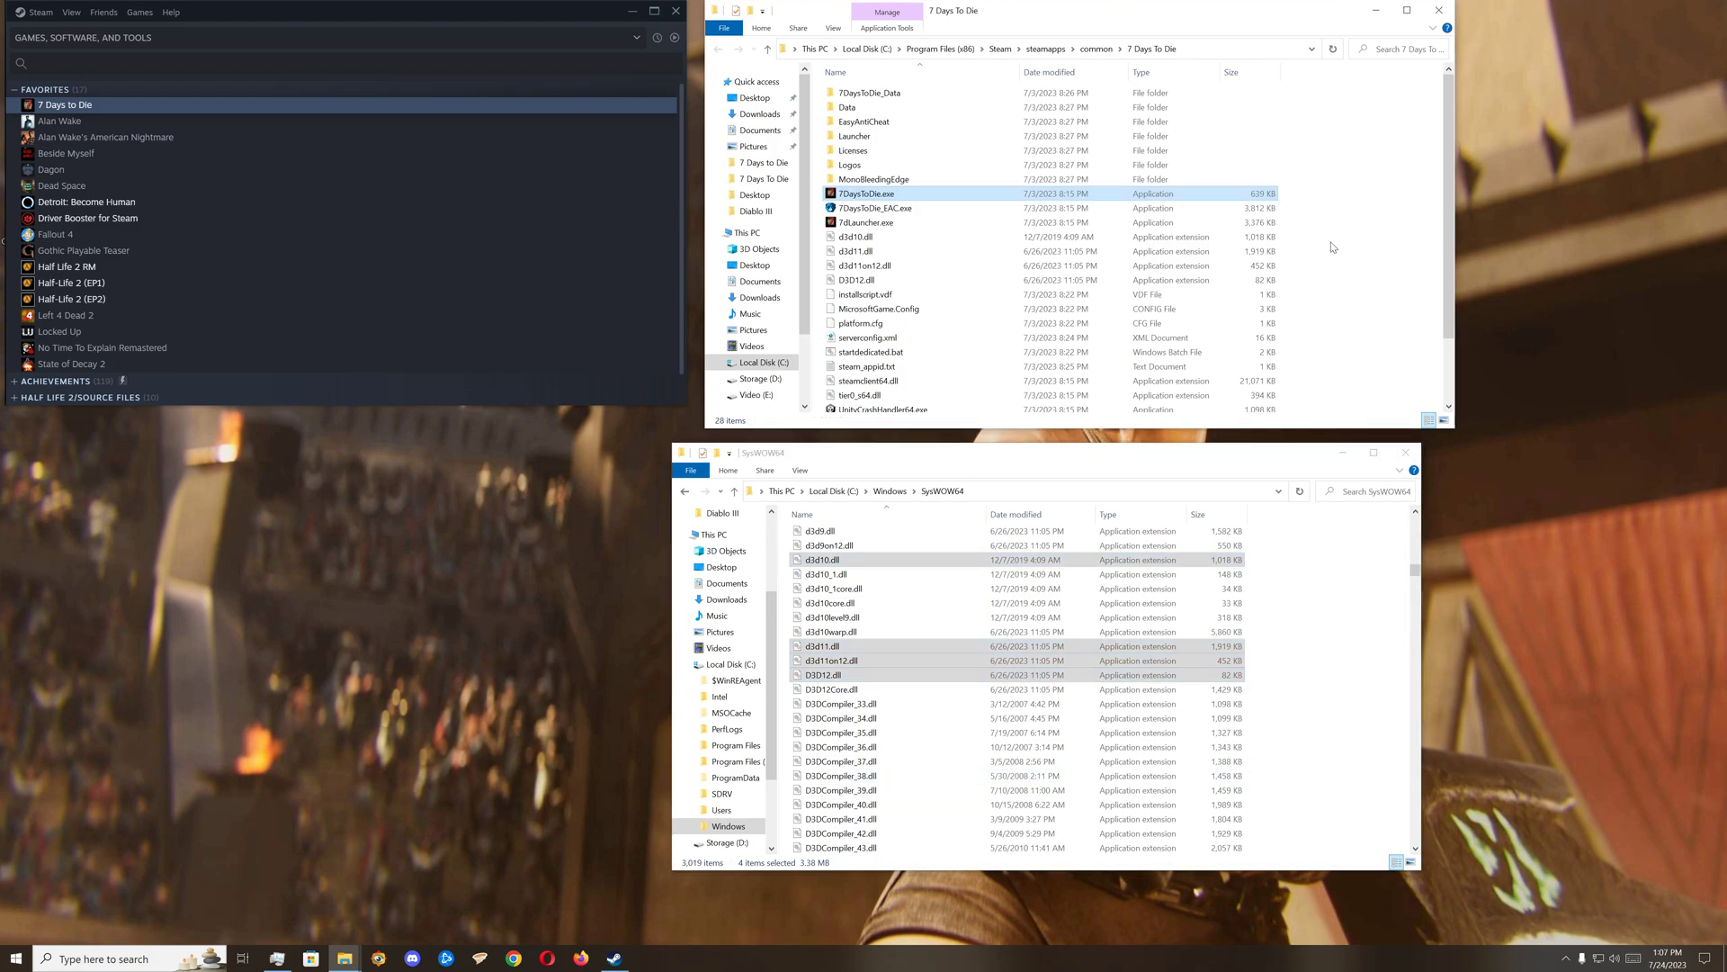
pyautogui.click(1333, 246)
pyautogui.rightClick(1332, 247)
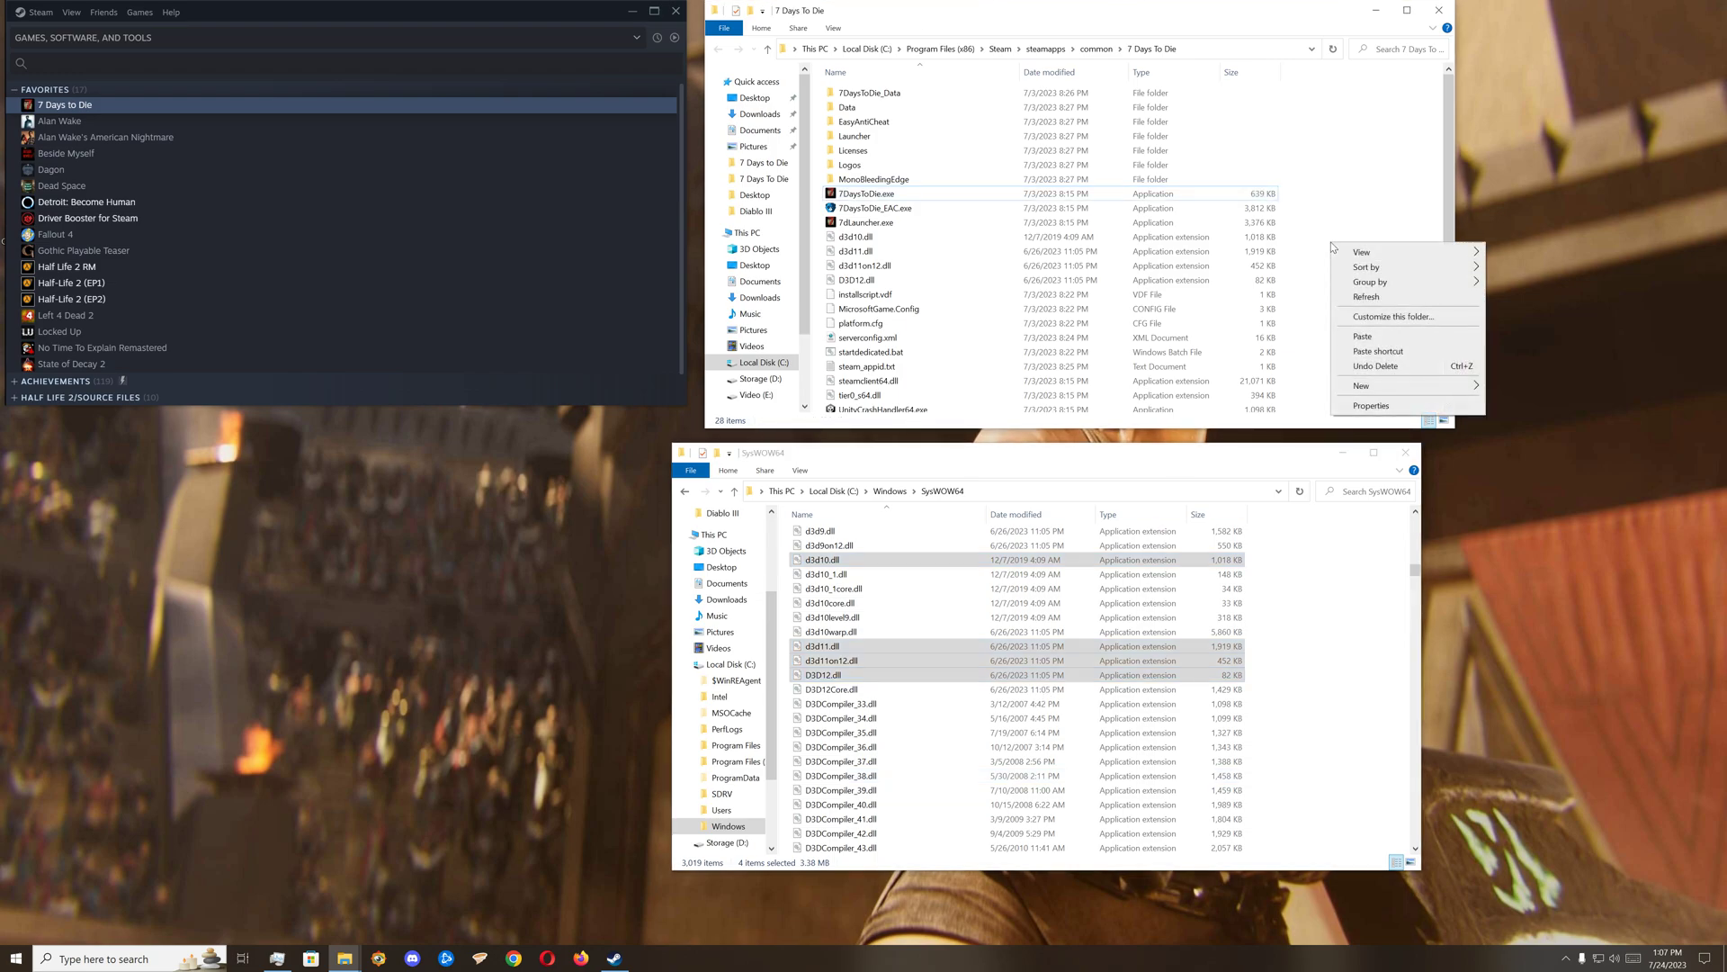
pyautogui.click(1361, 337)
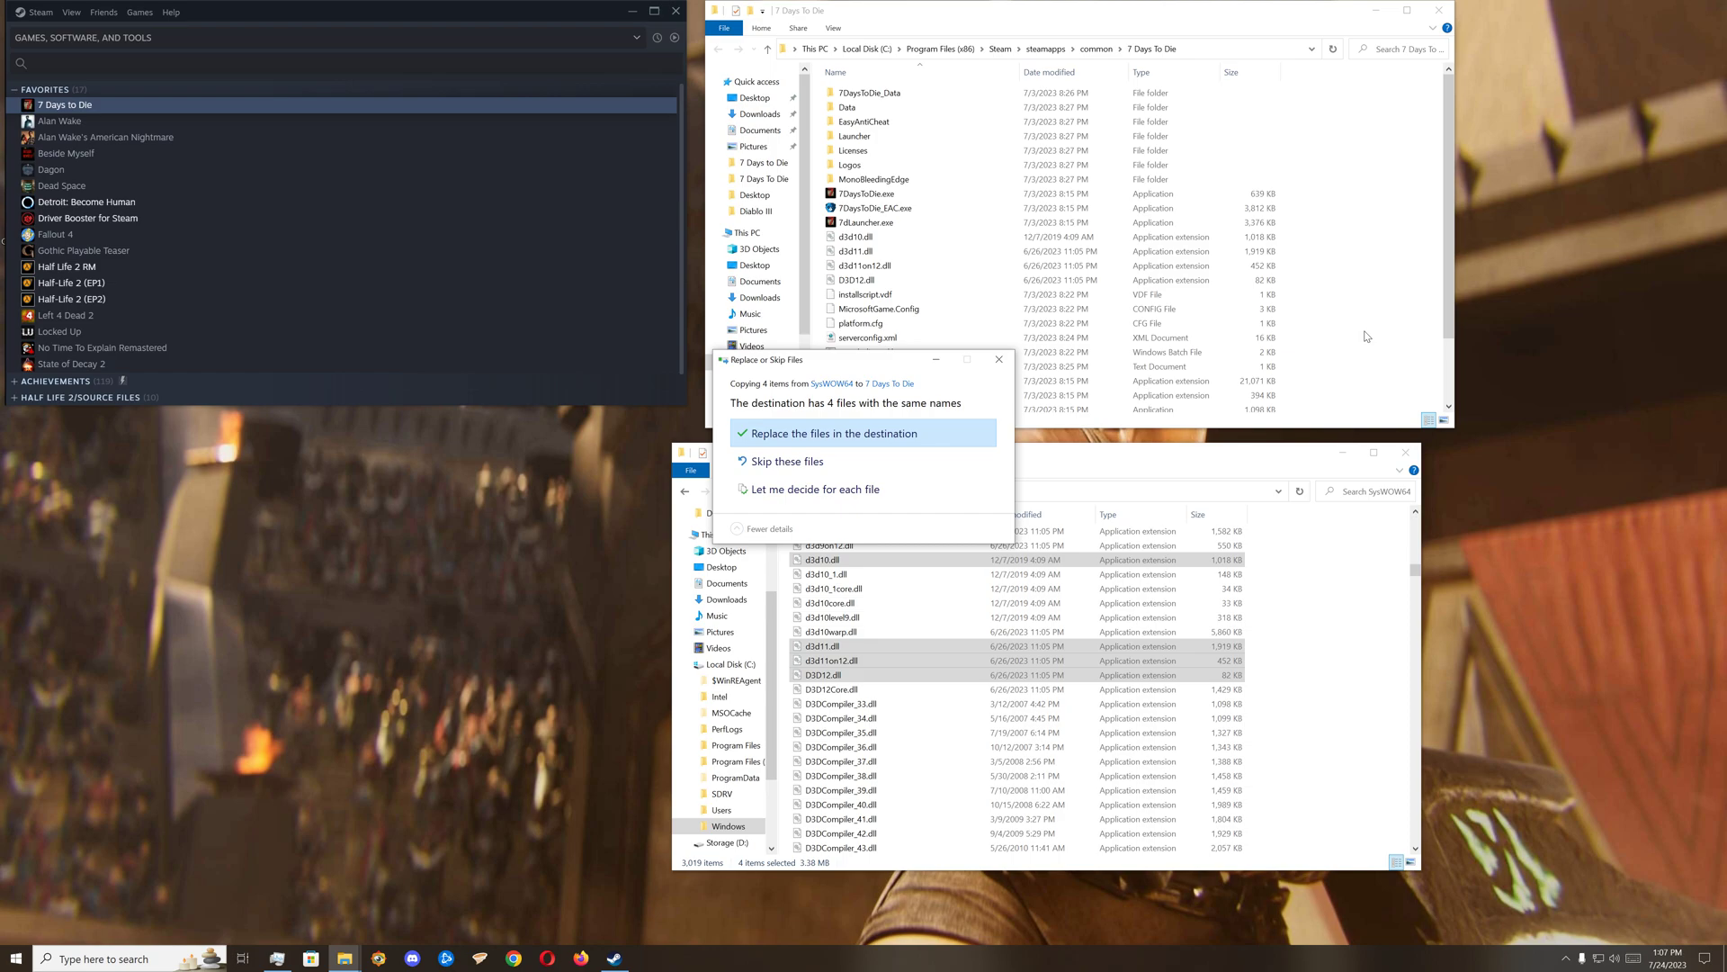
pyautogui.click(907, 433)
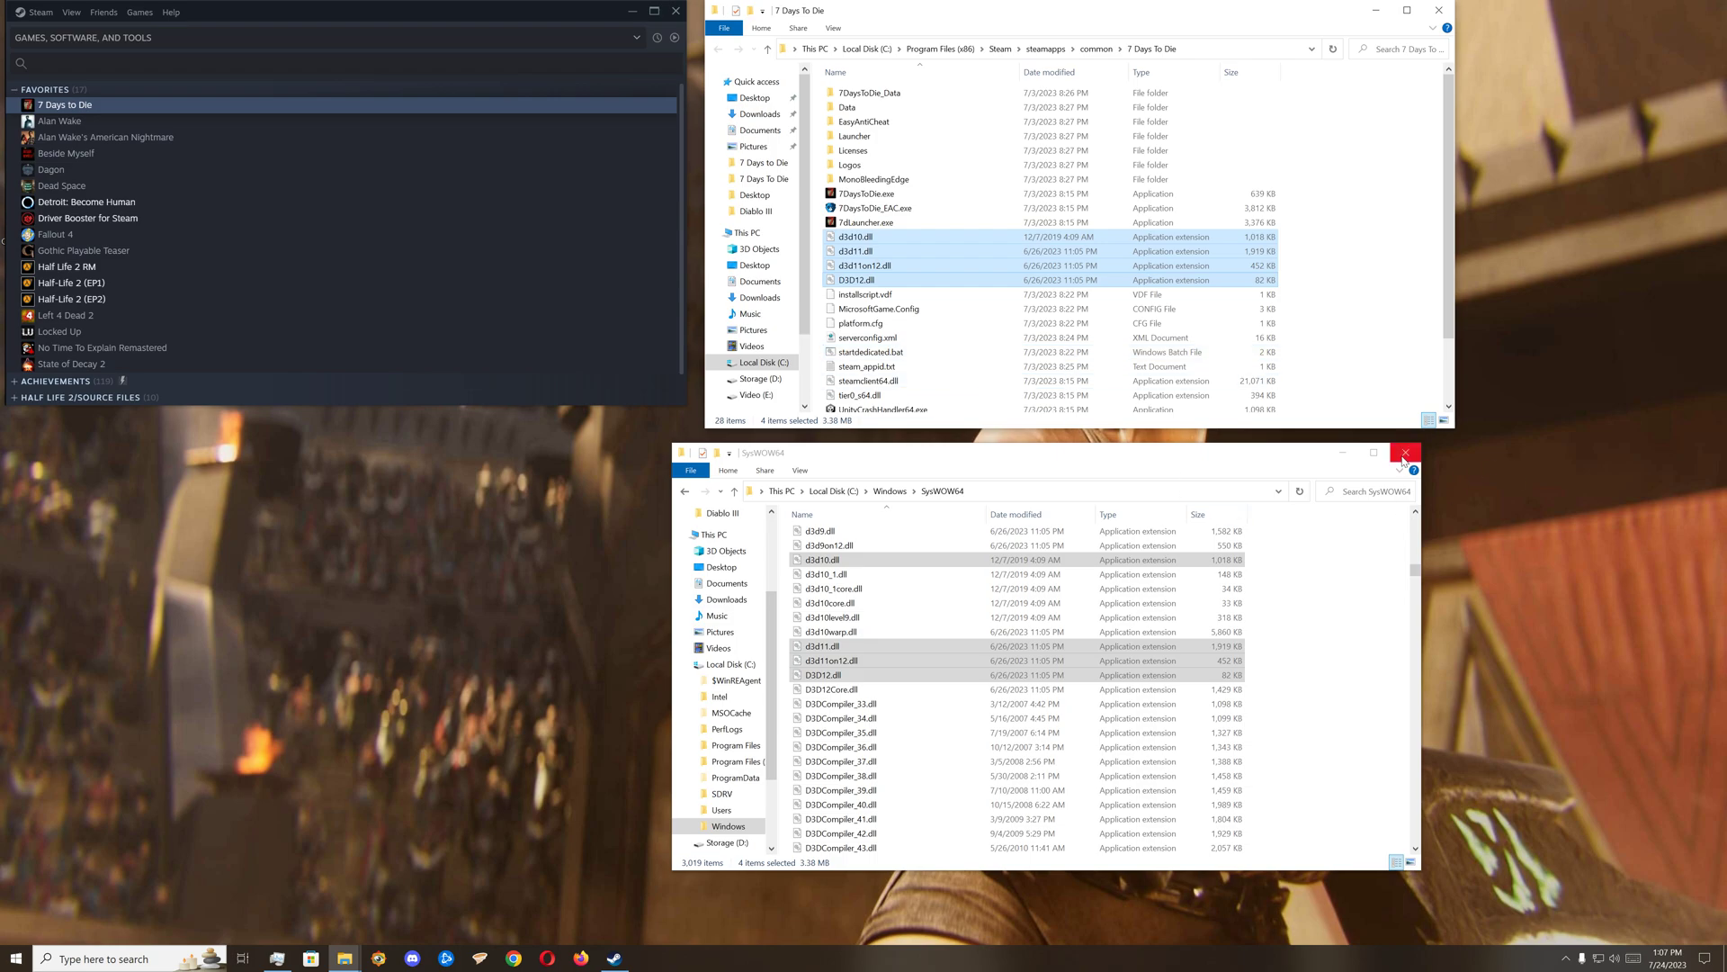
# - Close the SysWOW64 window, copy the 7 Days To Die folder path, and close its window
pyautogui.click(1405, 454)
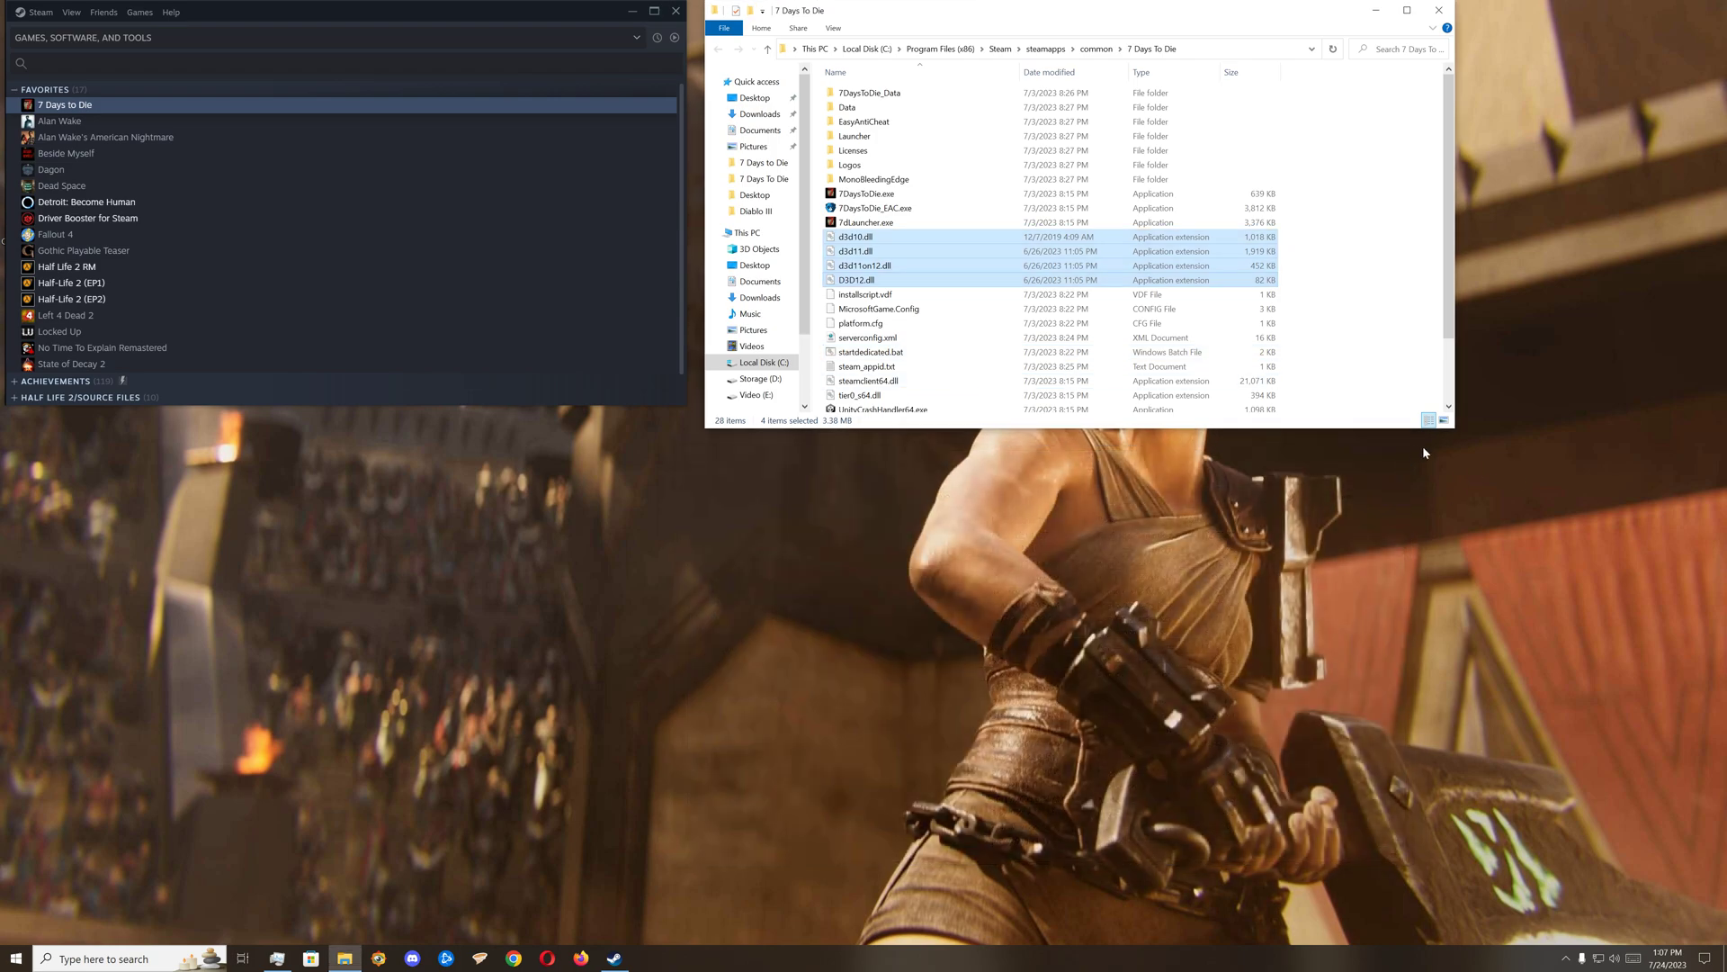
pyautogui.click(1199, 50)
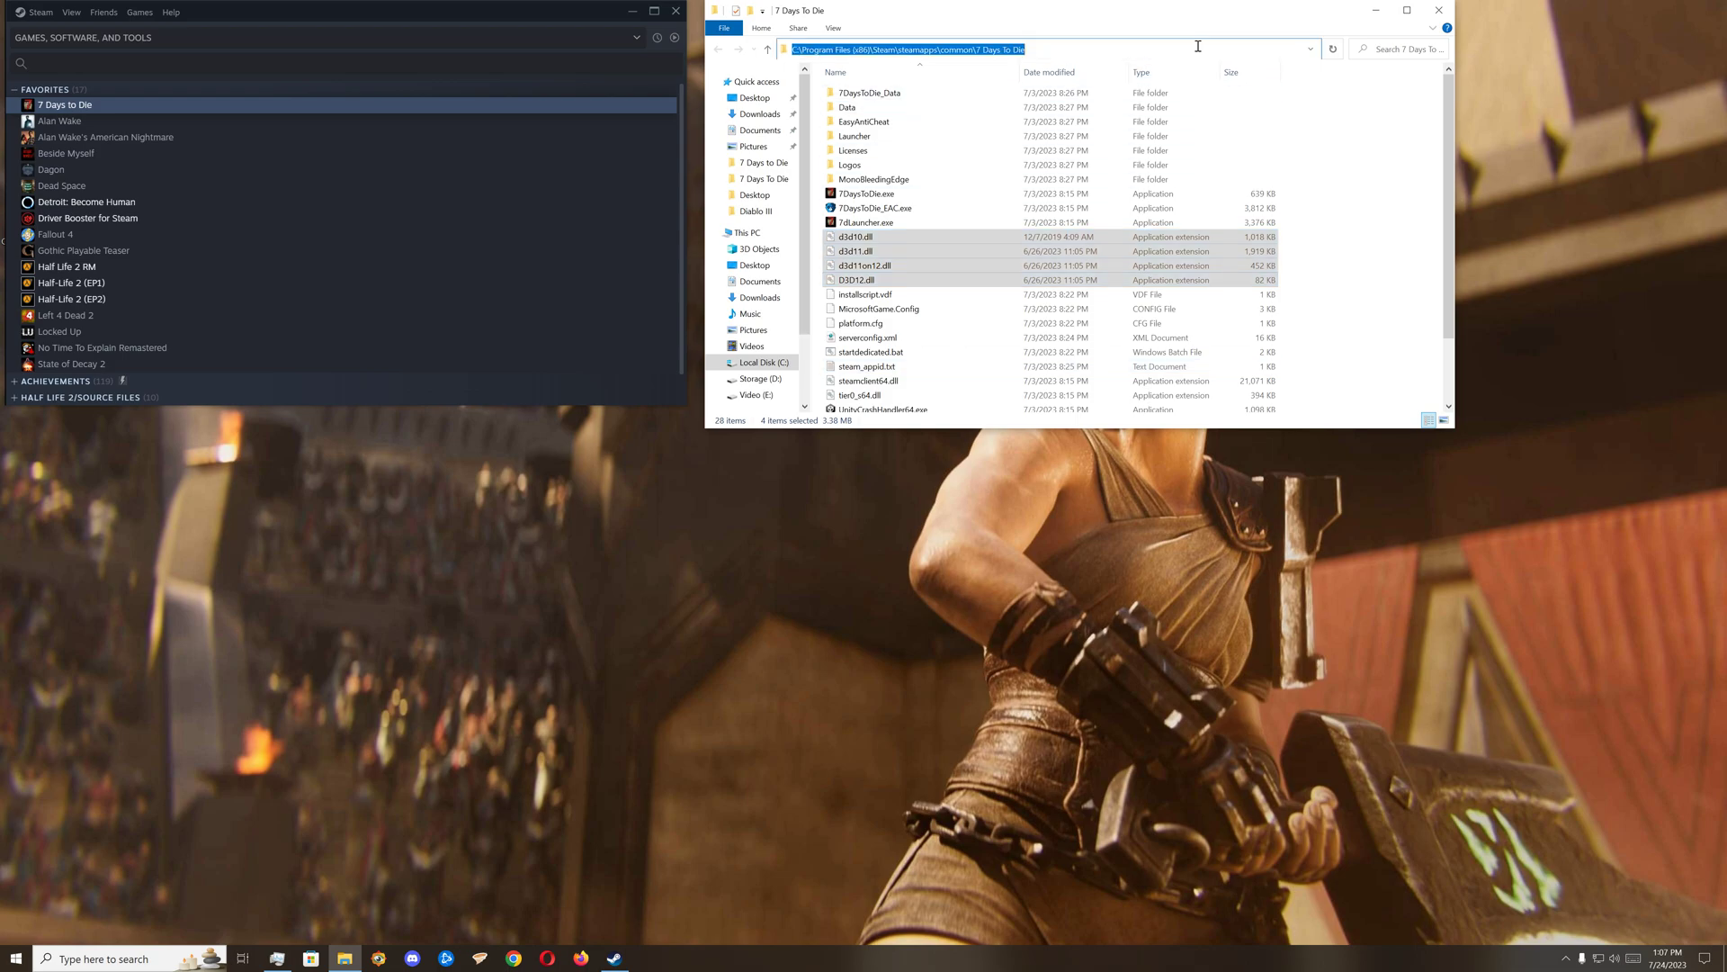
pyautogui.rightClick(1059, 58)
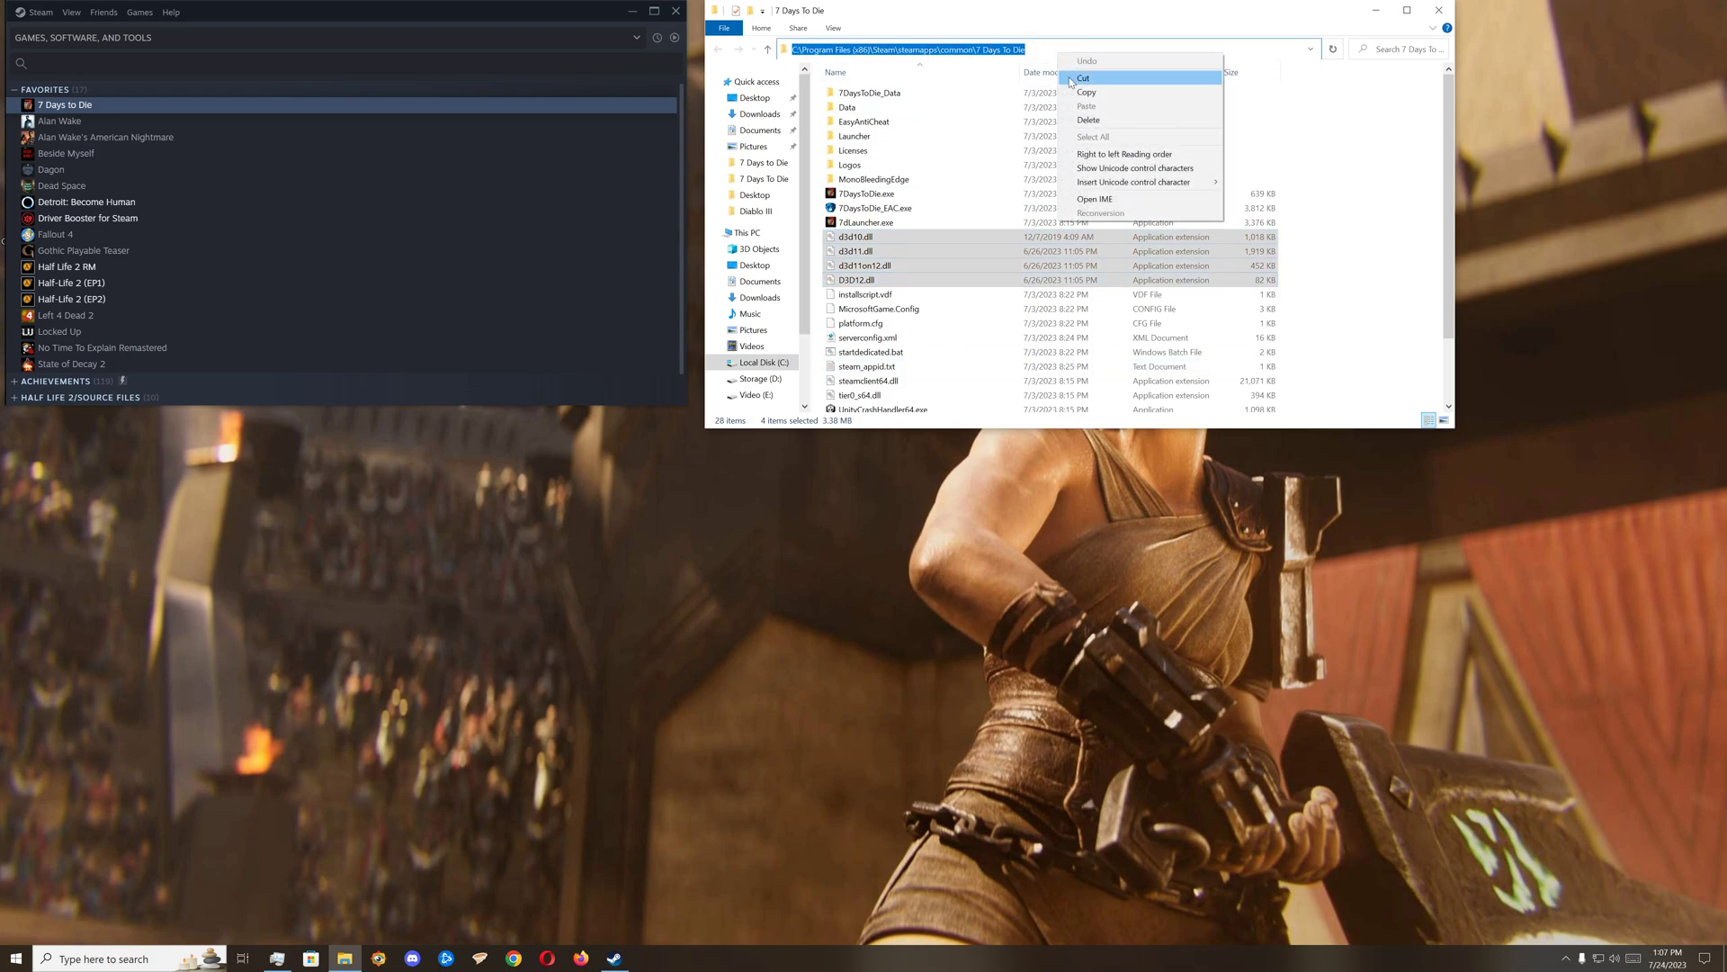
pyautogui.click(1121, 94)
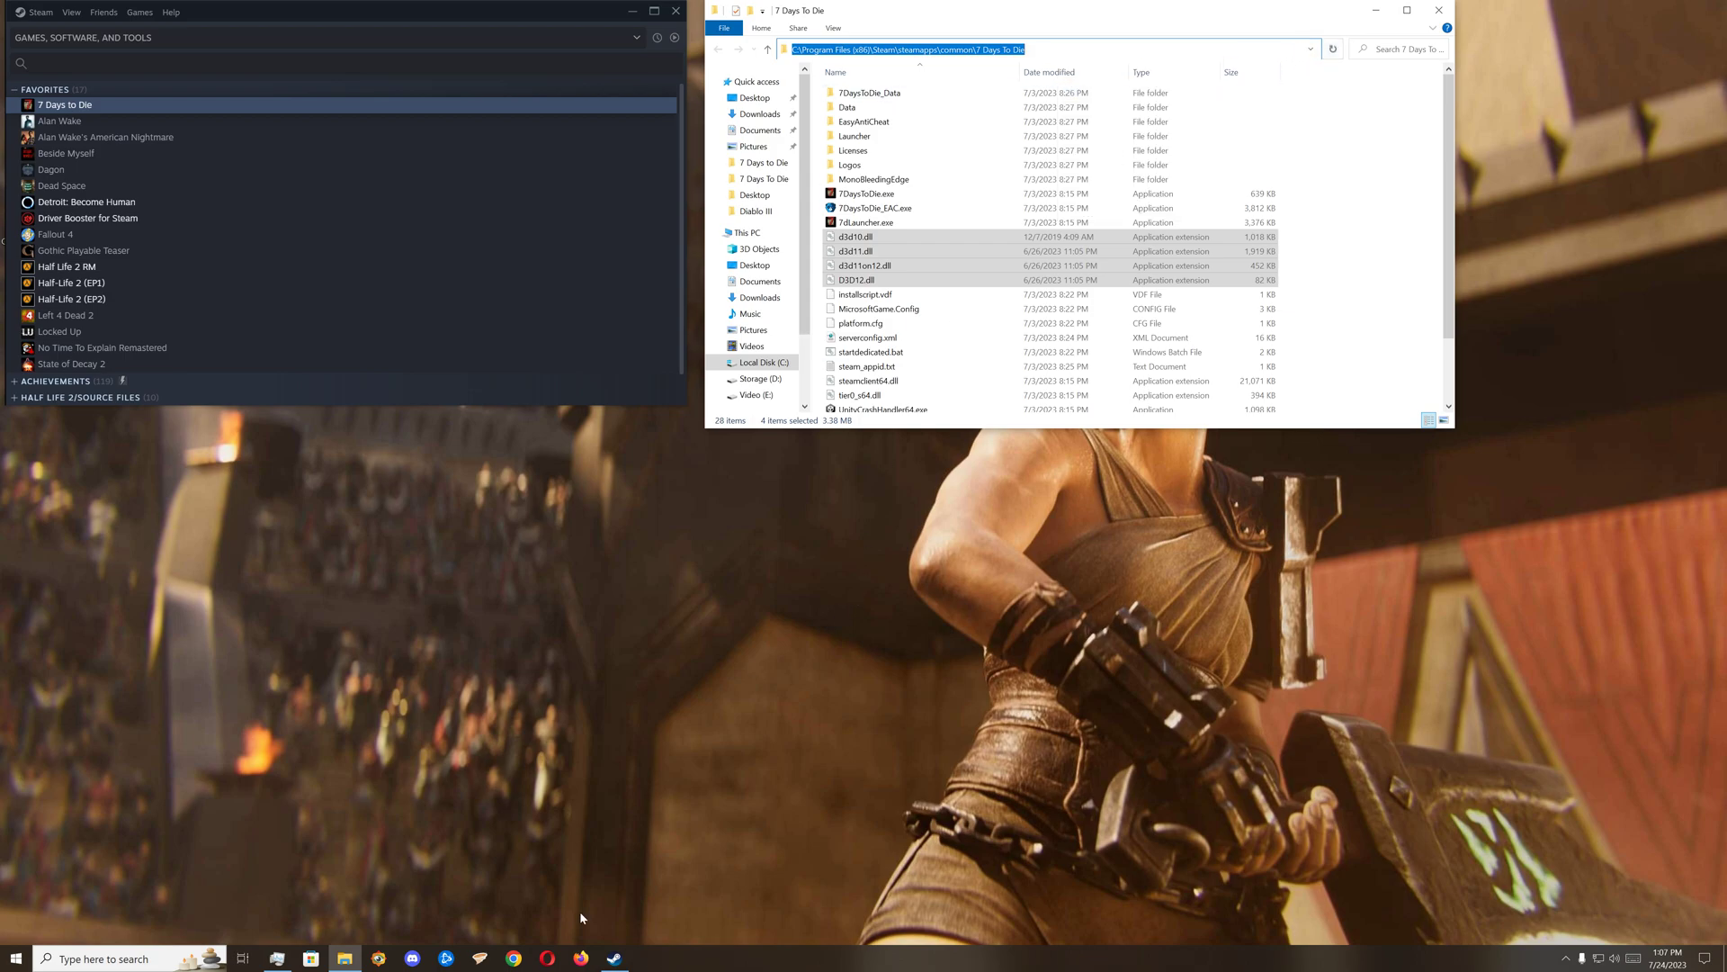
pyautogui.click(1434, 13)
# - Open Windows Settings from Start and search 'graphics' to reach Graphics settings
pyautogui.click(16, 958)
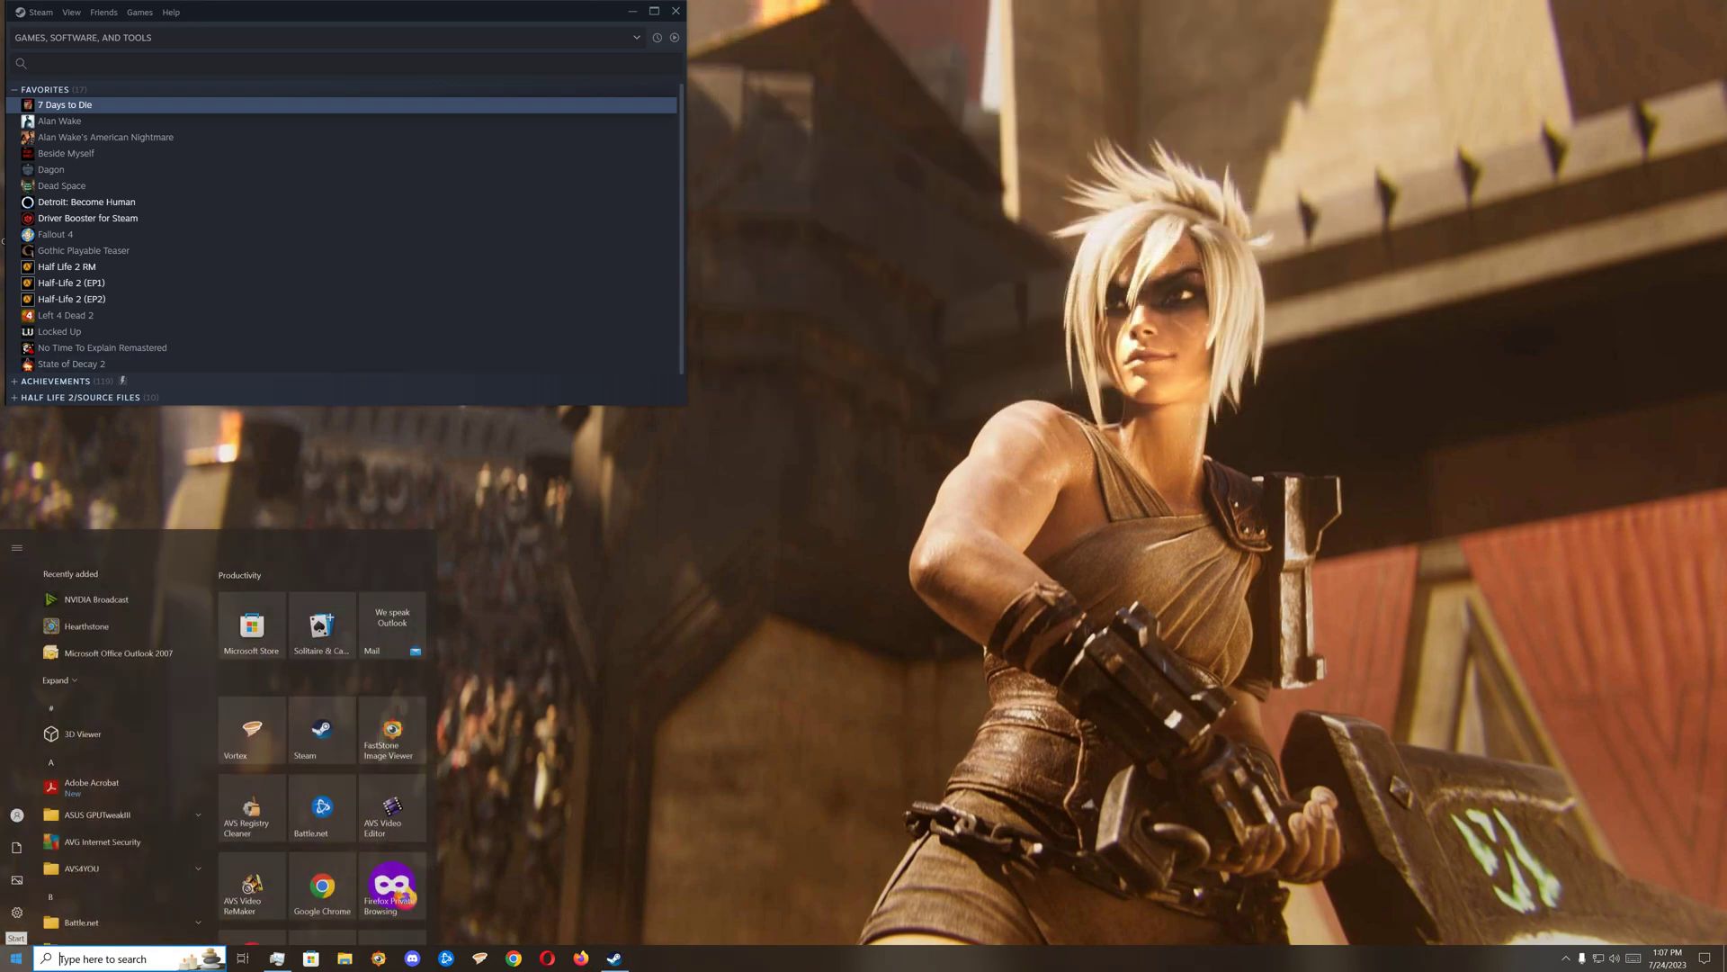
pyautogui.click(16, 912)
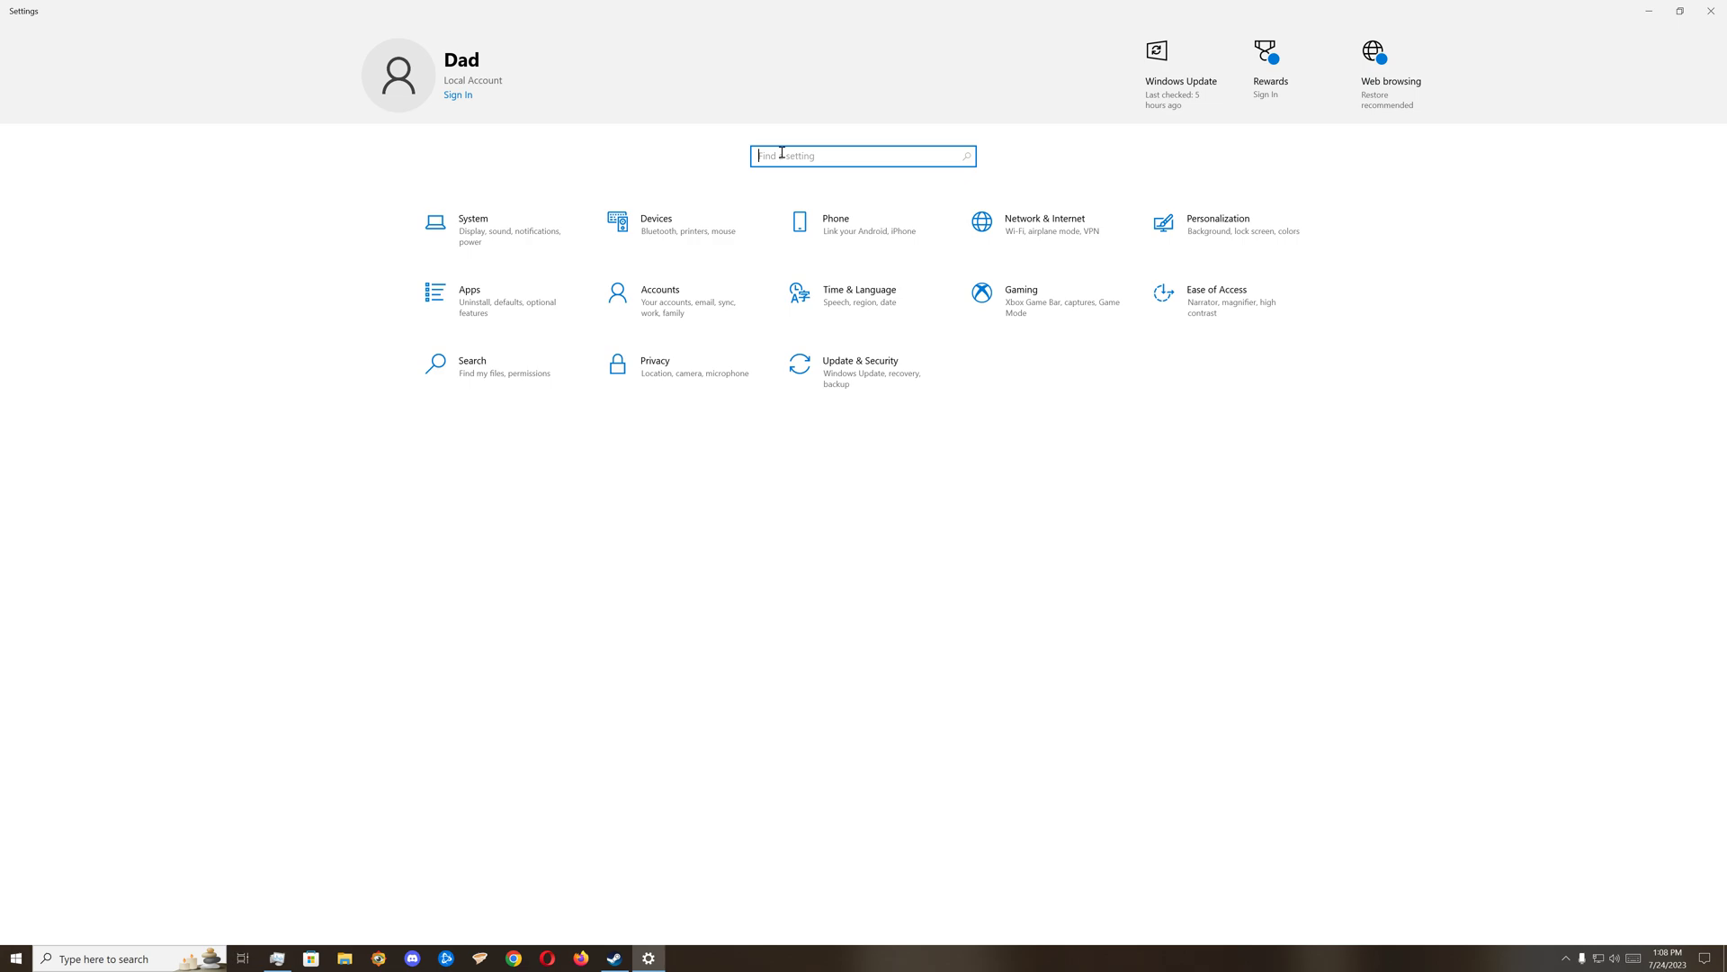
pyautogui.write('grap')
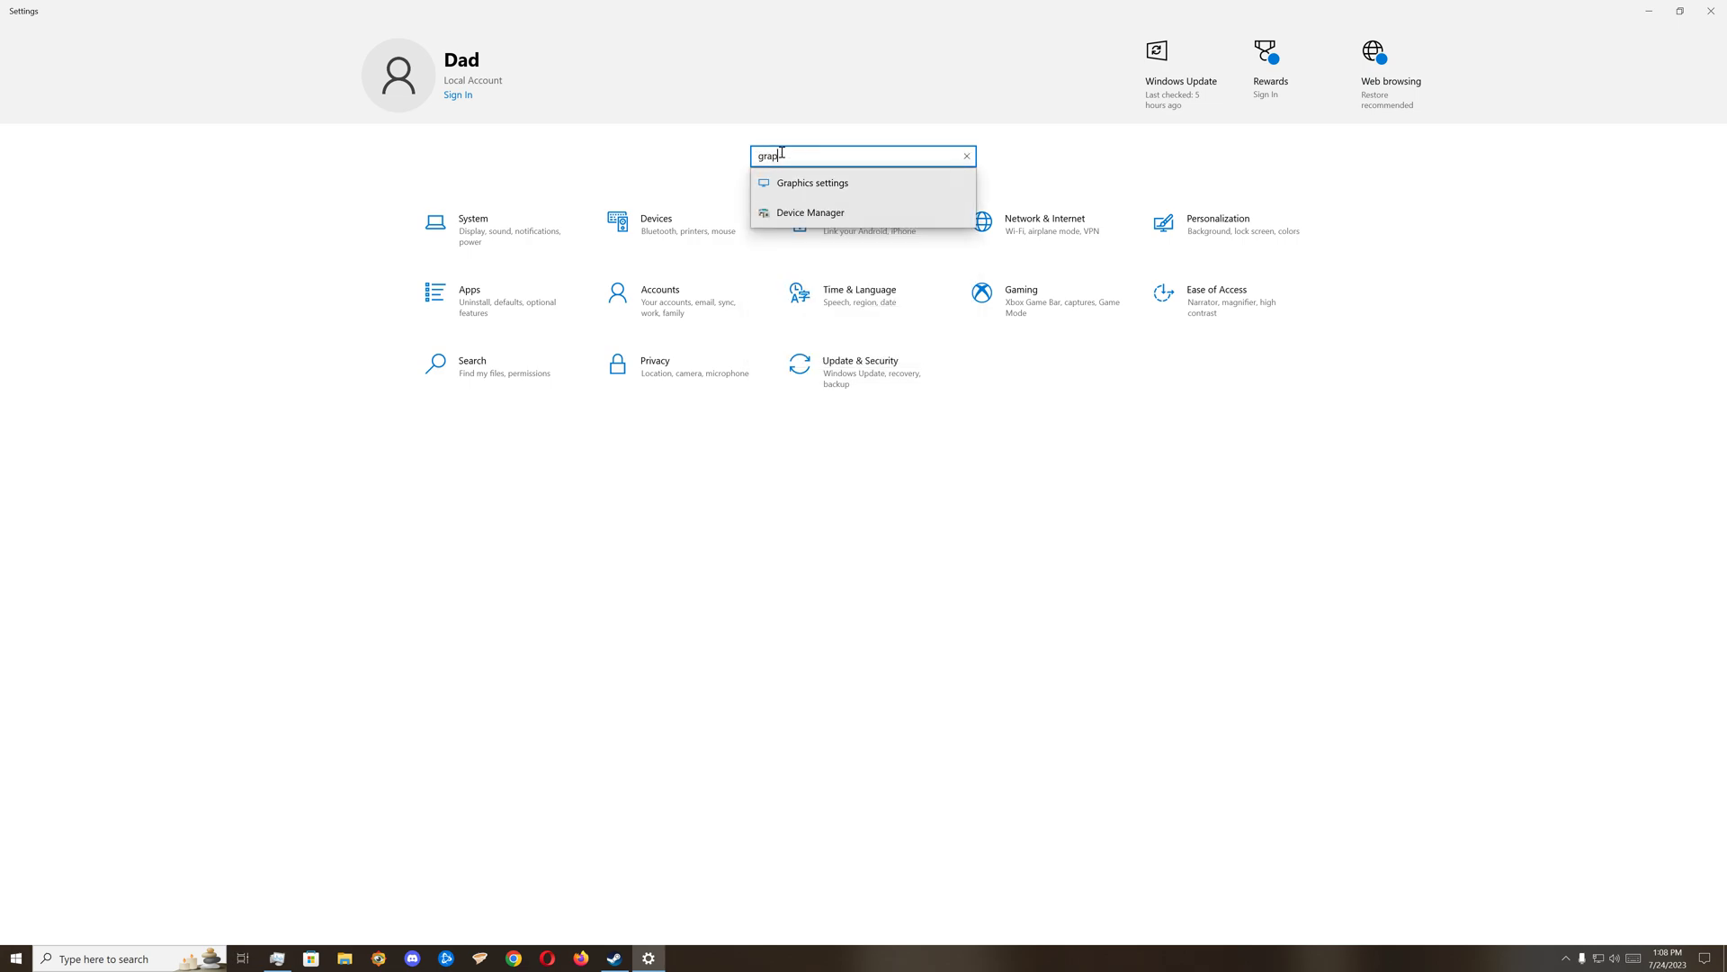
pyautogui.write('hics')
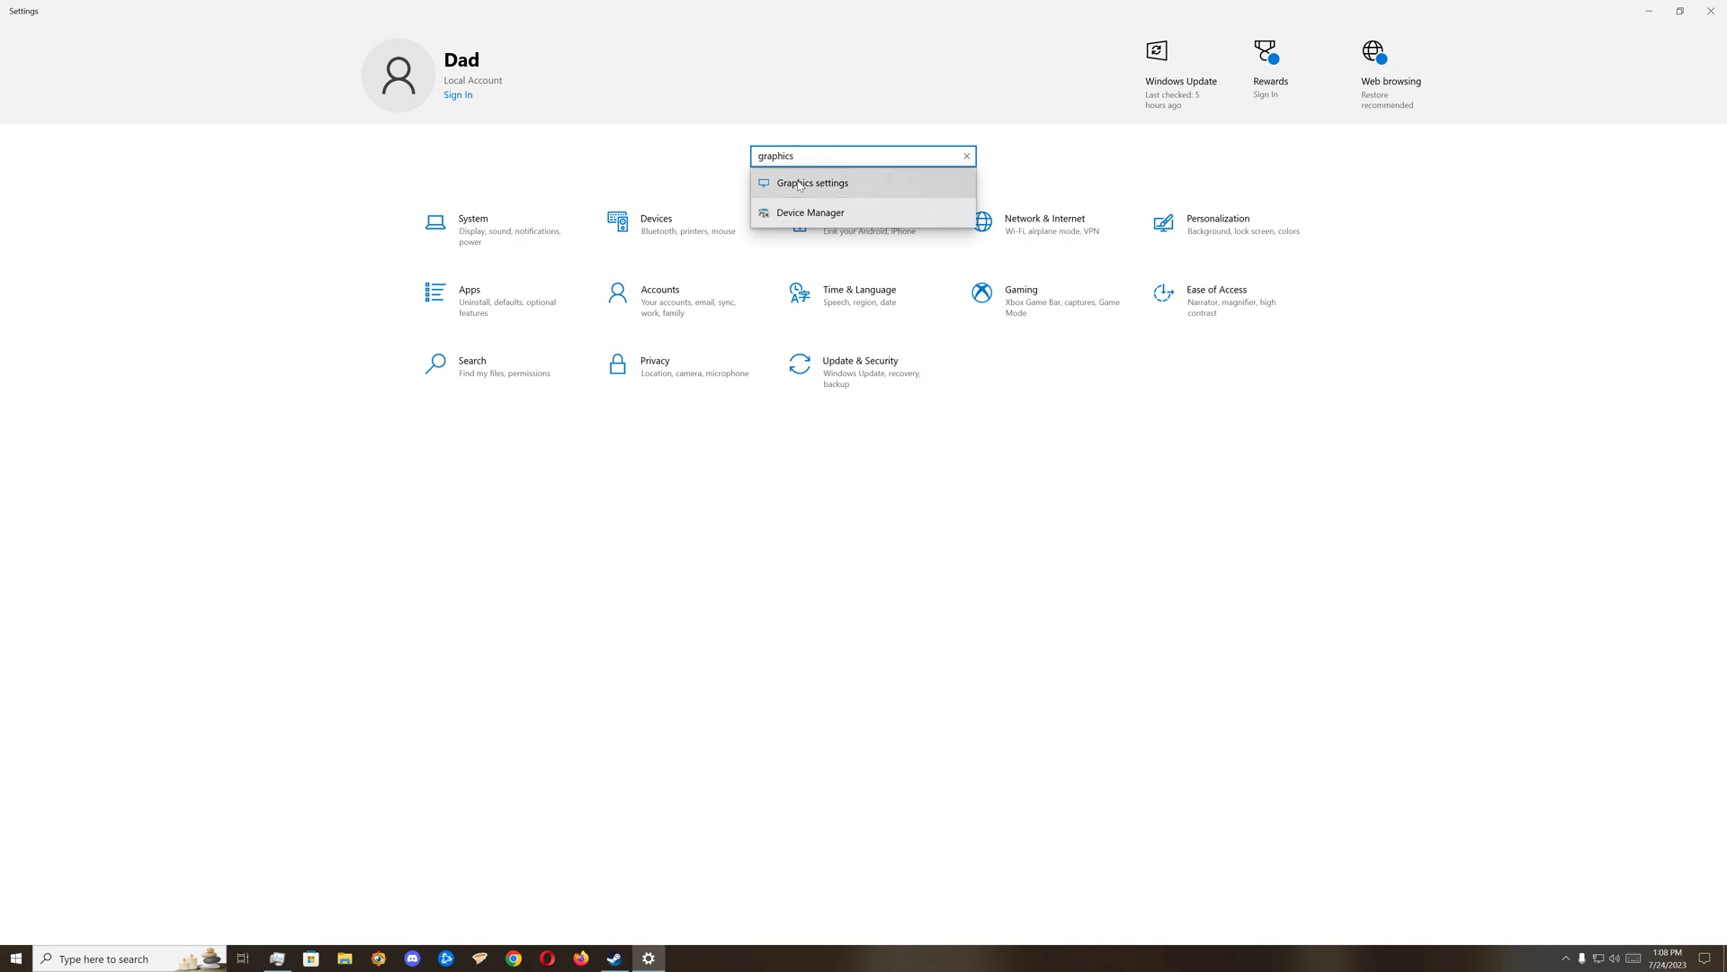
pyautogui.click(861, 174)
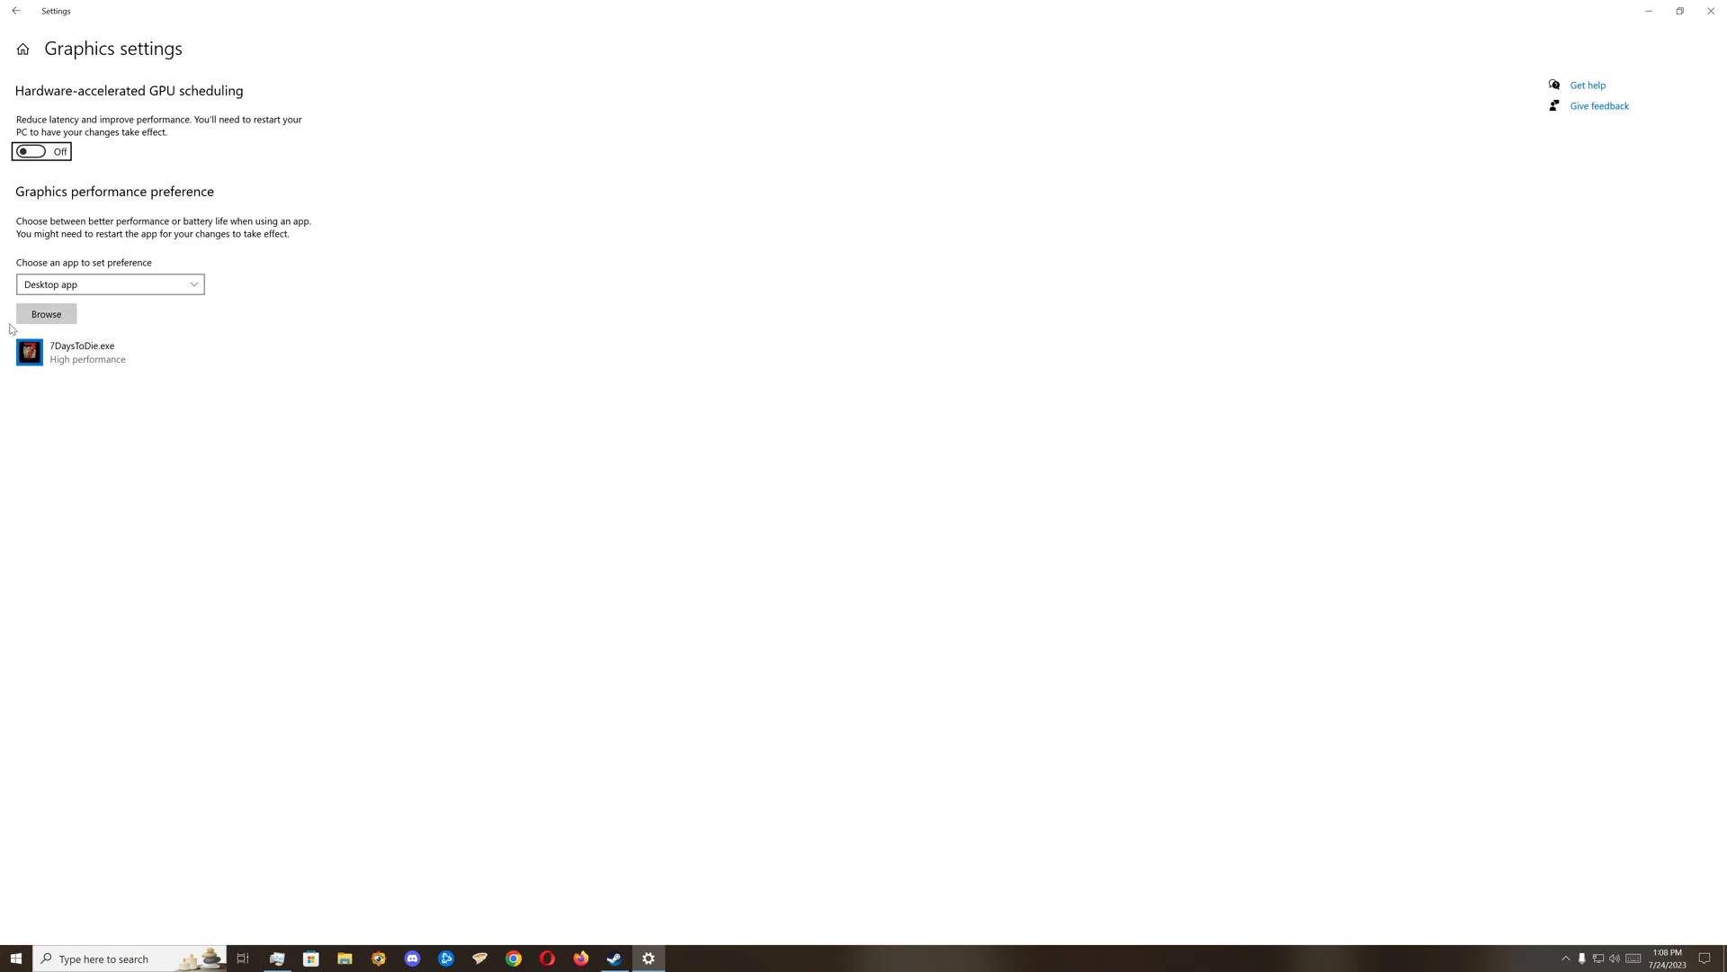
# - Browse to the pasted 7 Days To Die folder path and add 7DaysToDie.exe to the preference list
pyautogui.click(42, 316)
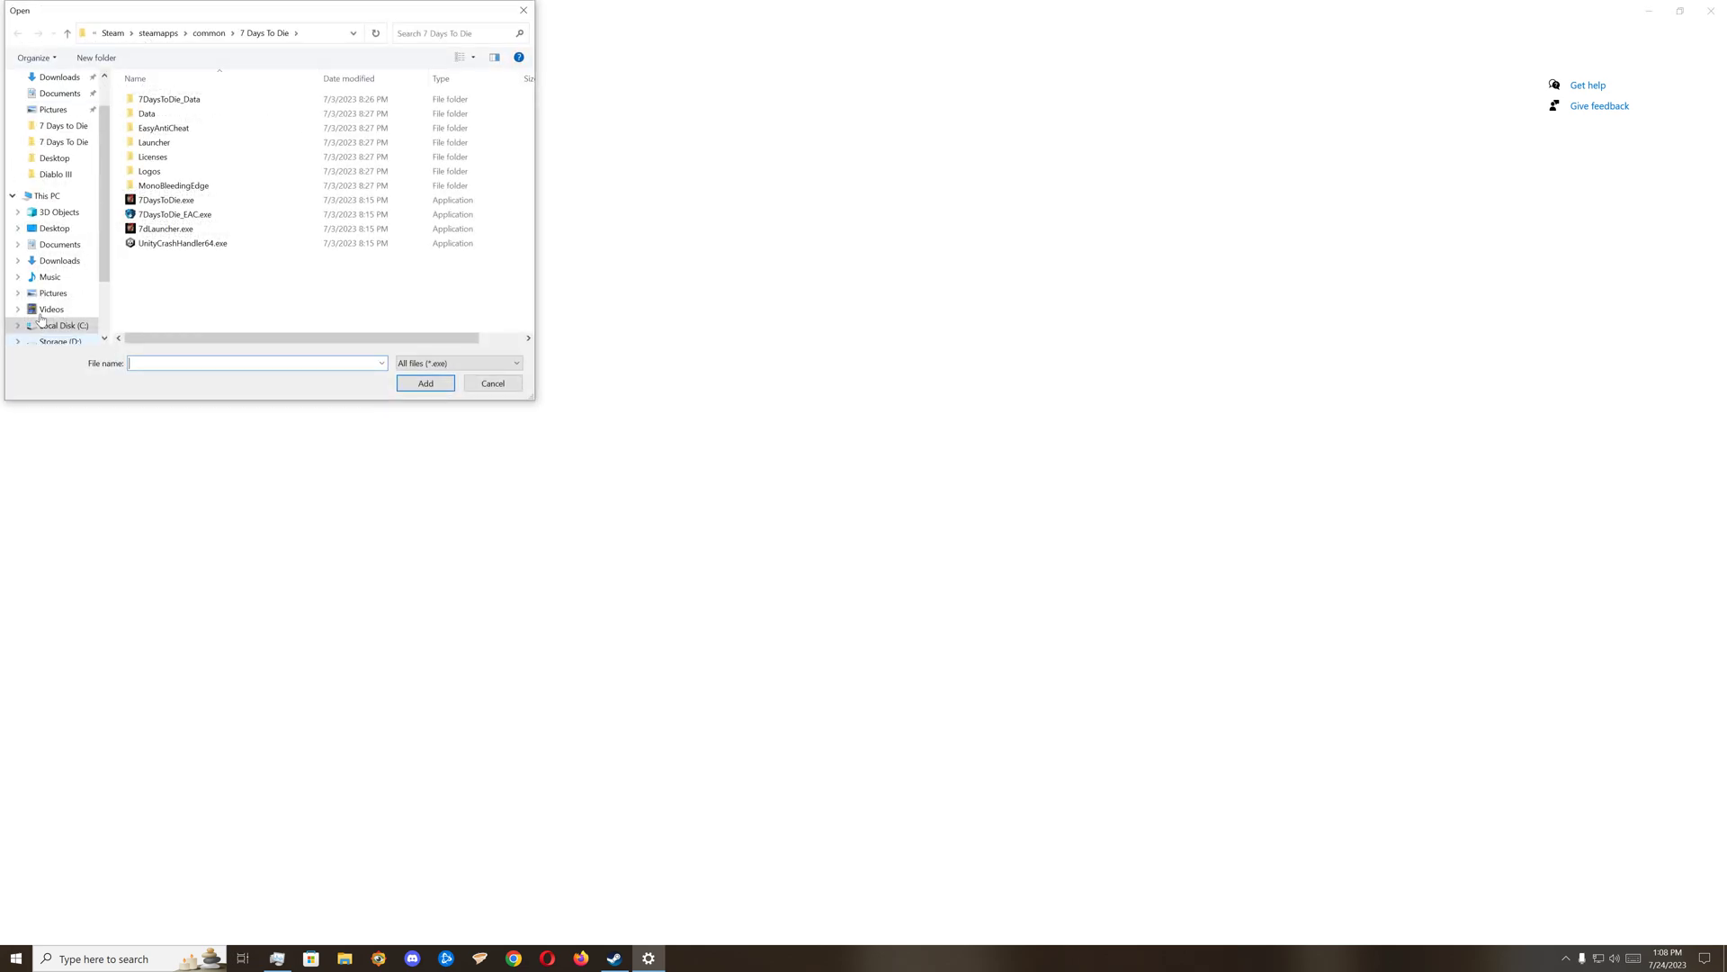
pyautogui.click(308, 36)
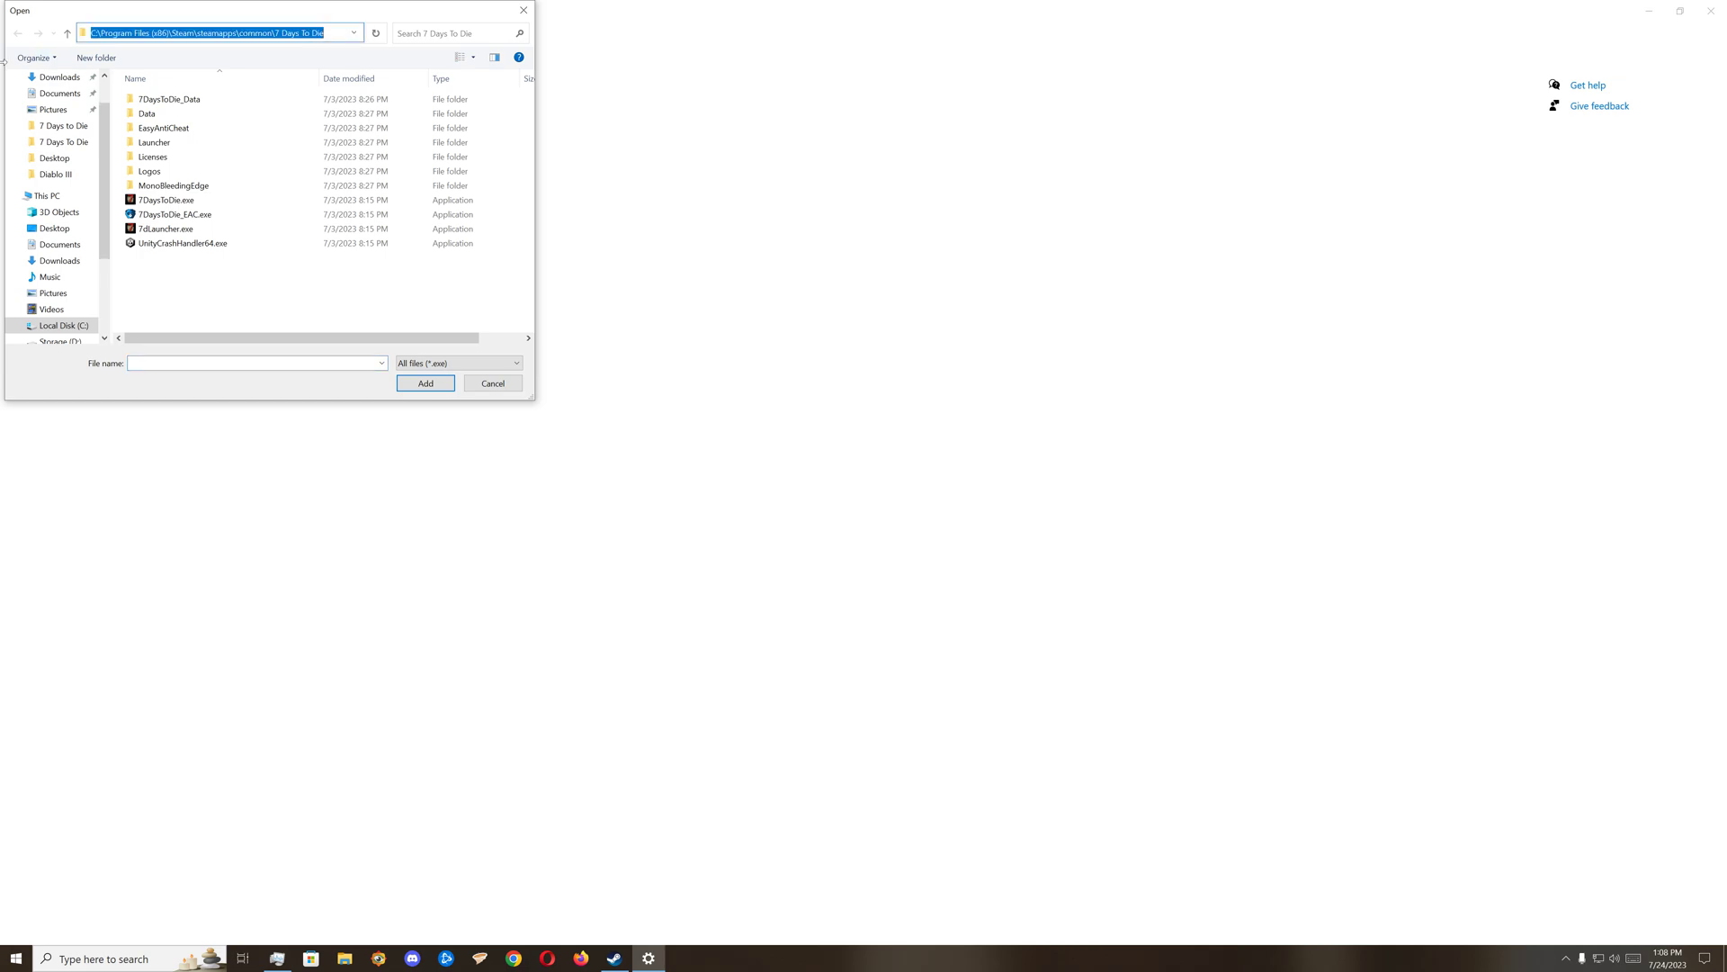
pyautogui.rightClick(325, 35)
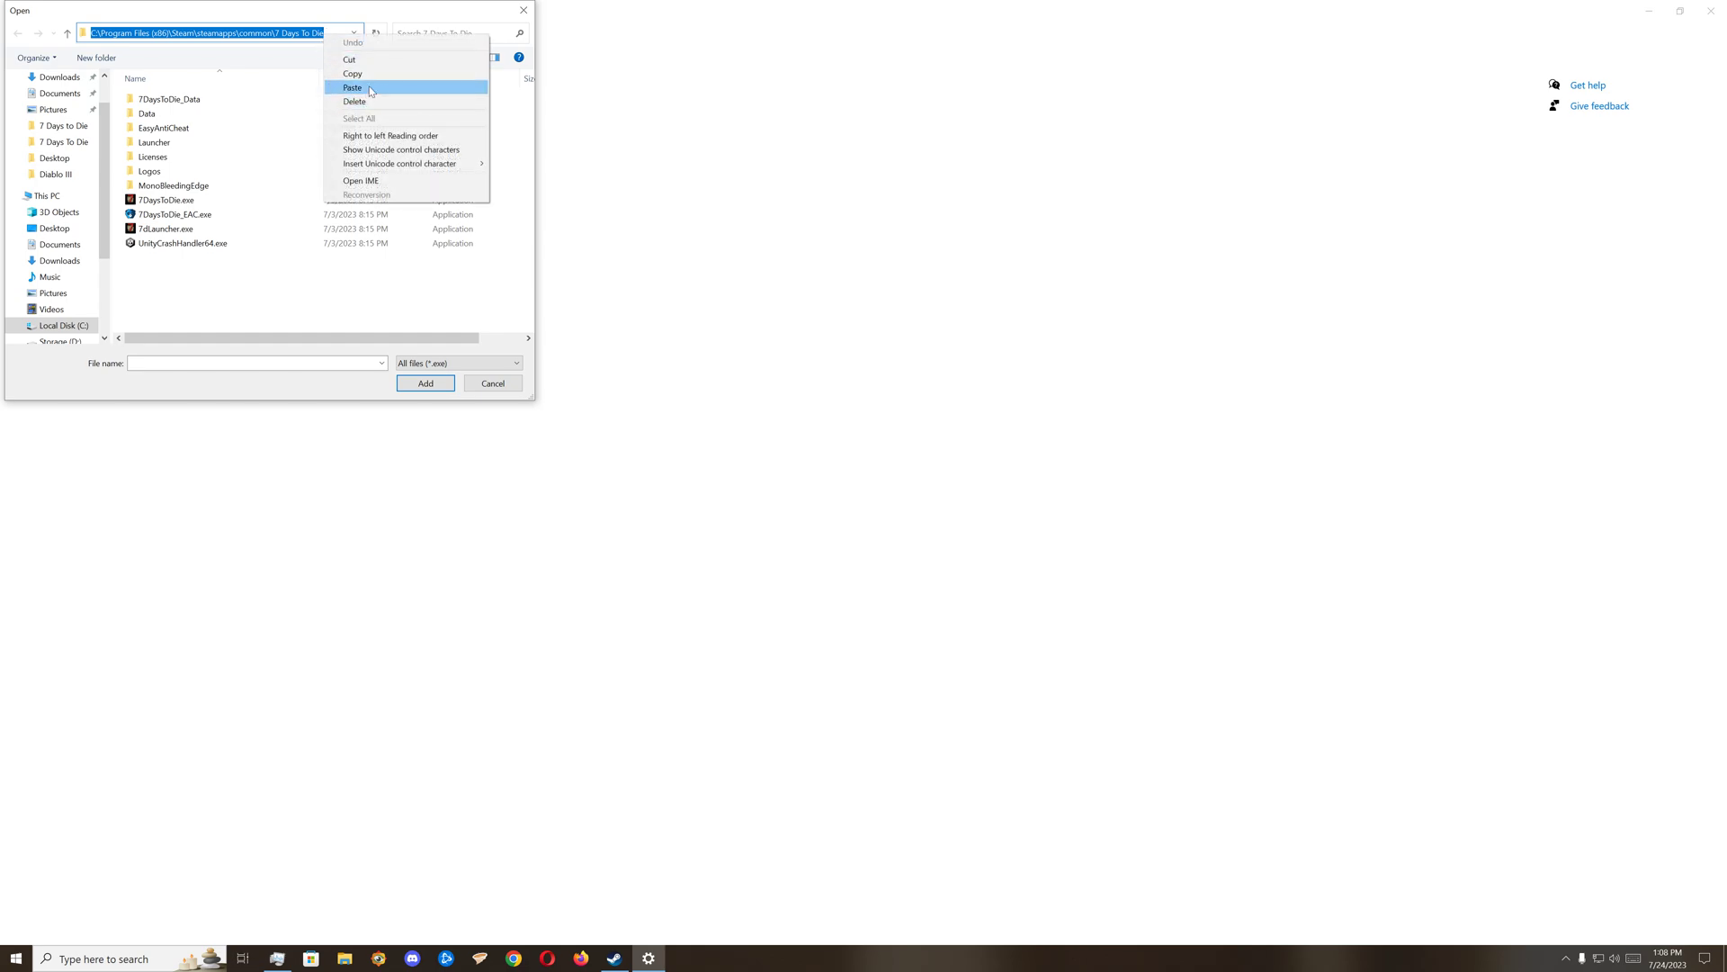
pyautogui.click(371, 88)
pyautogui.press('Return')
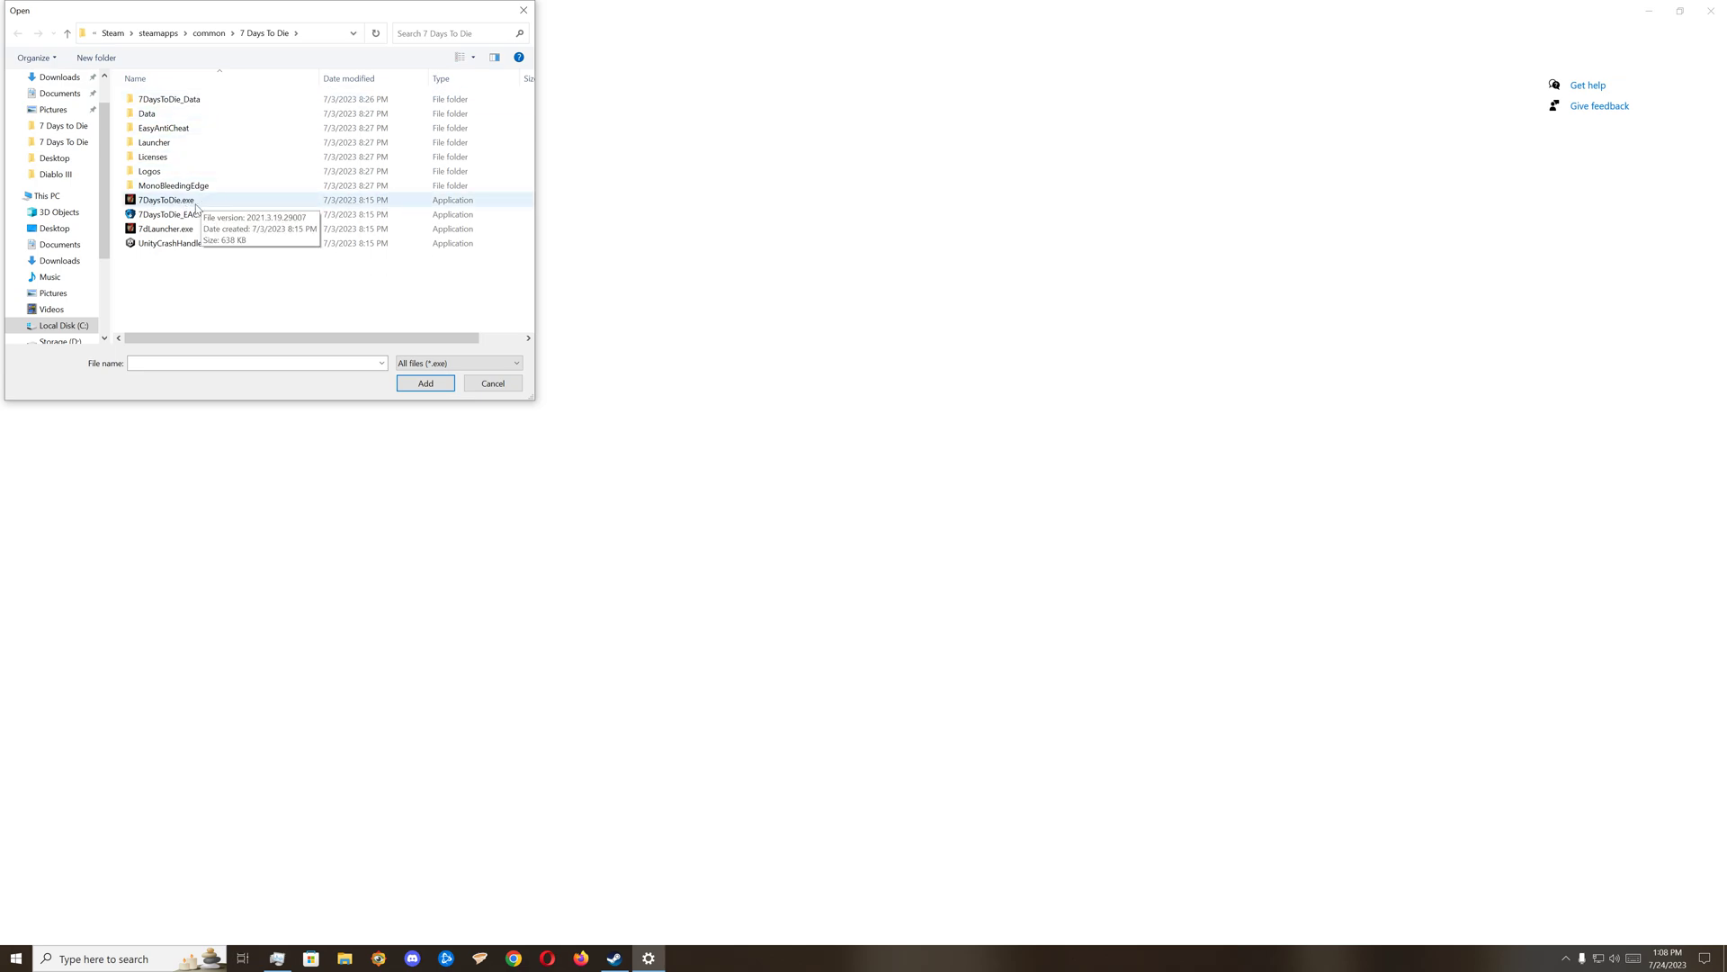
pyautogui.click(196, 207)
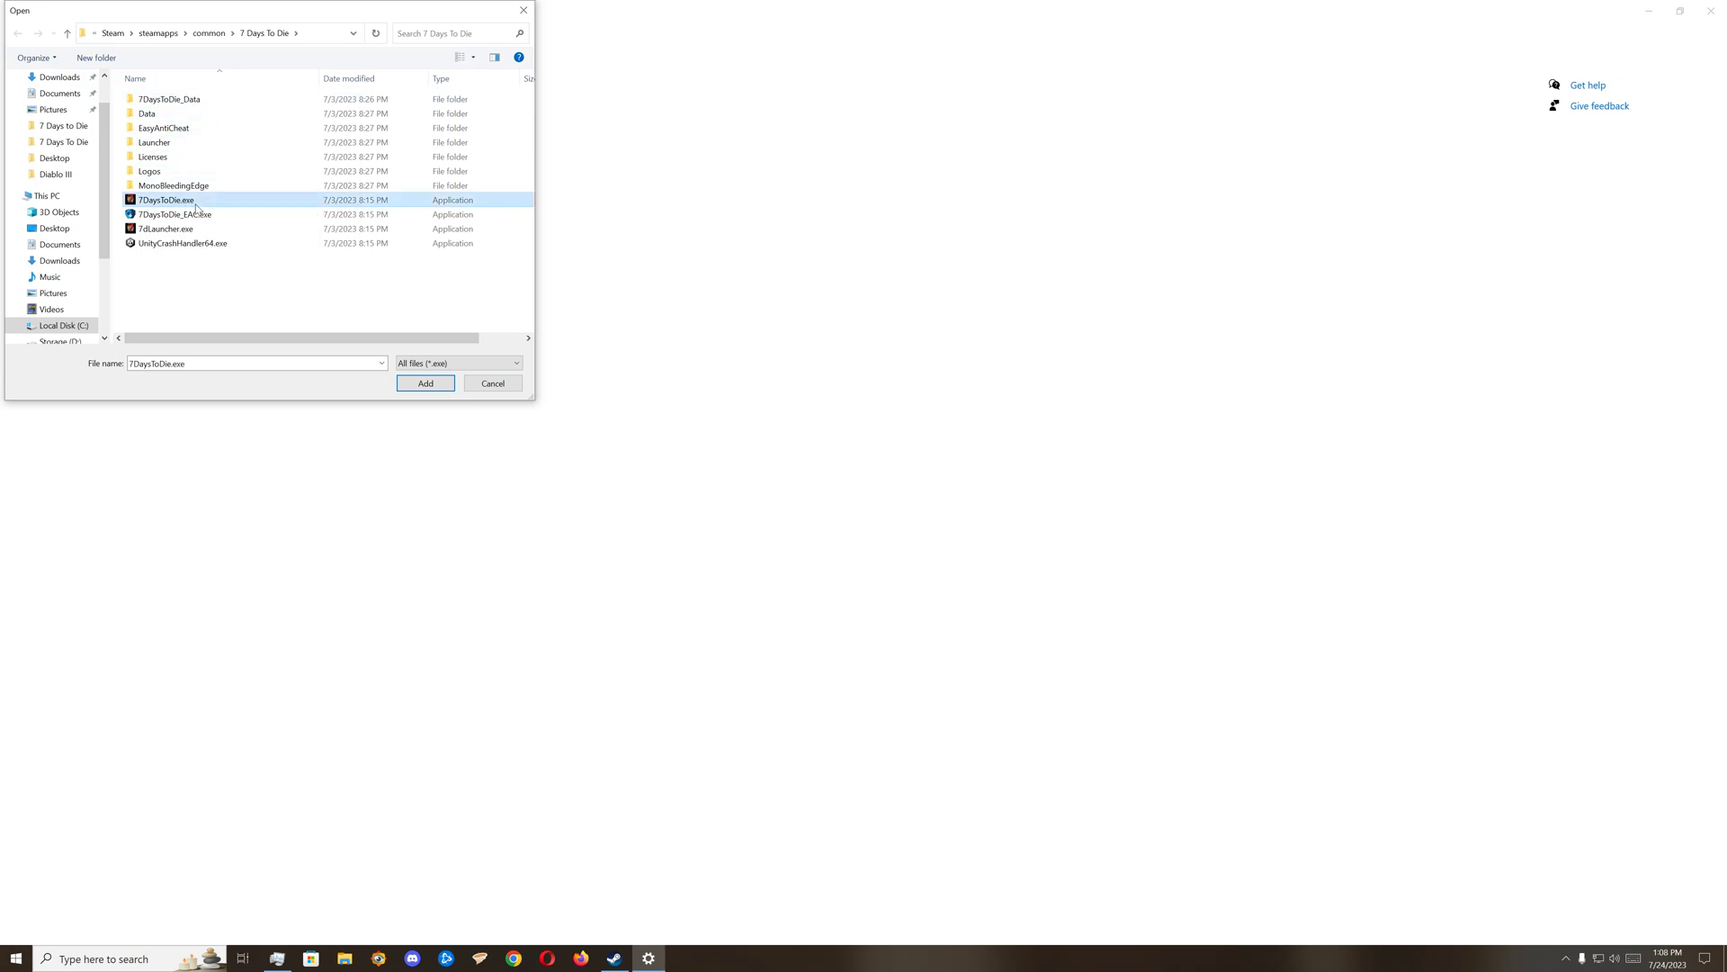
pyautogui.click(443, 387)
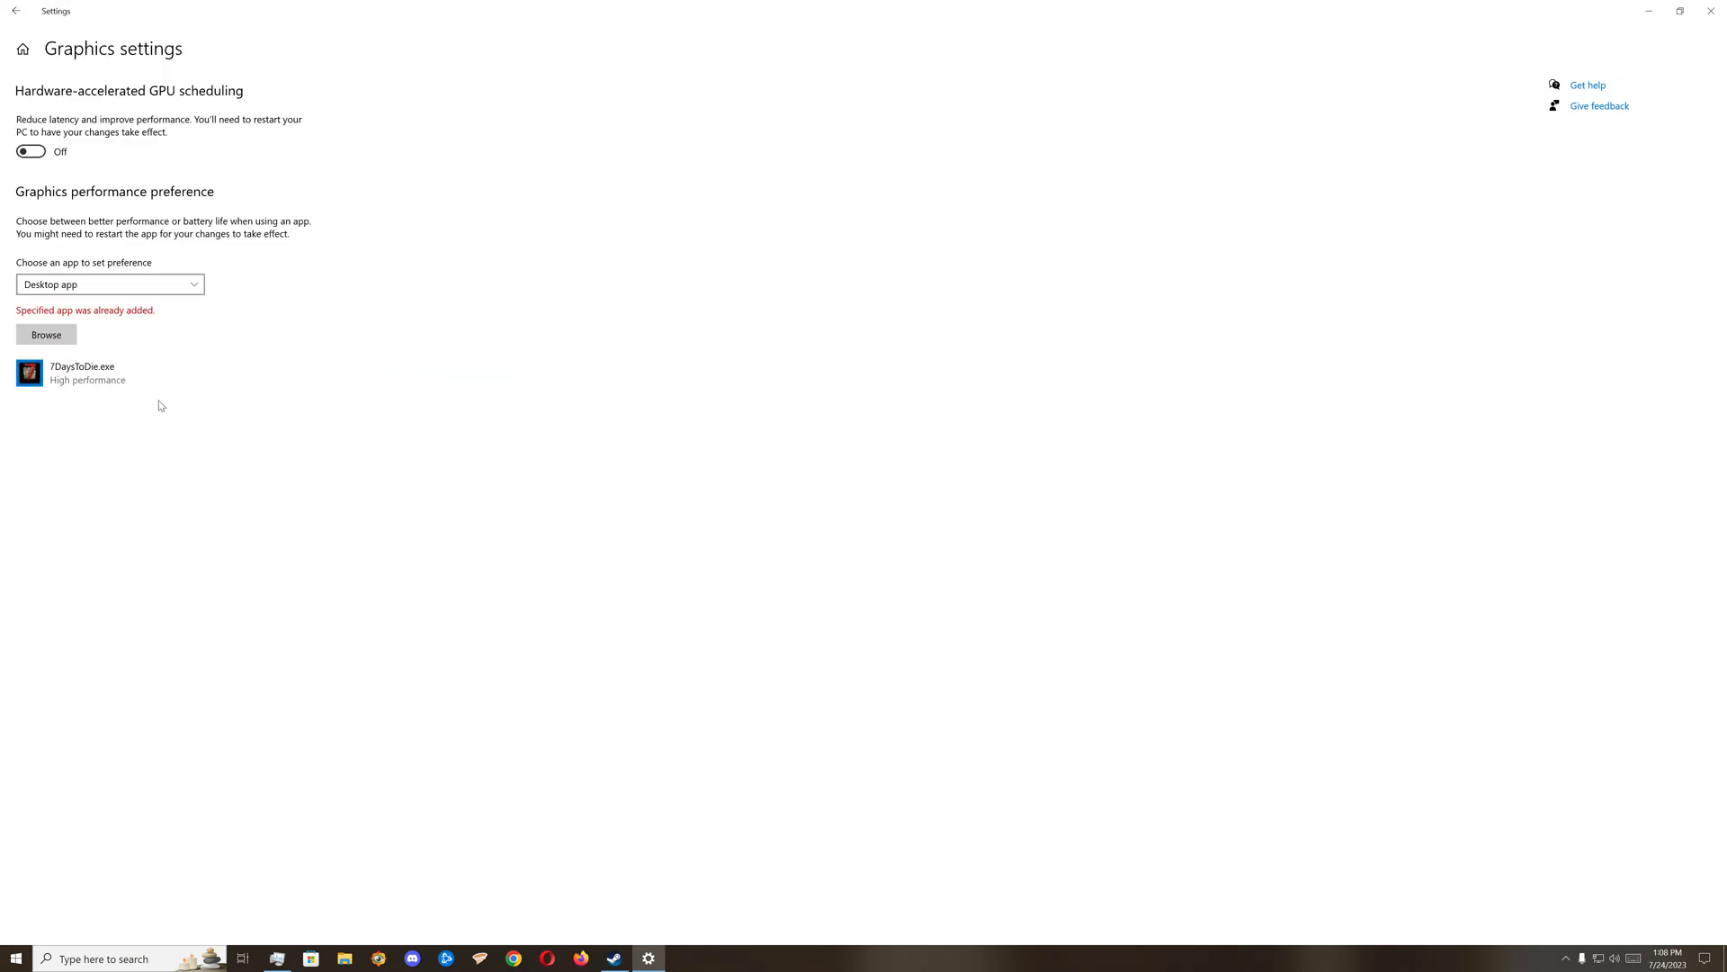
# - Save High performance in 7DaysToDie.exe's graphics options, then close the Settings window
pyautogui.click(57, 388)
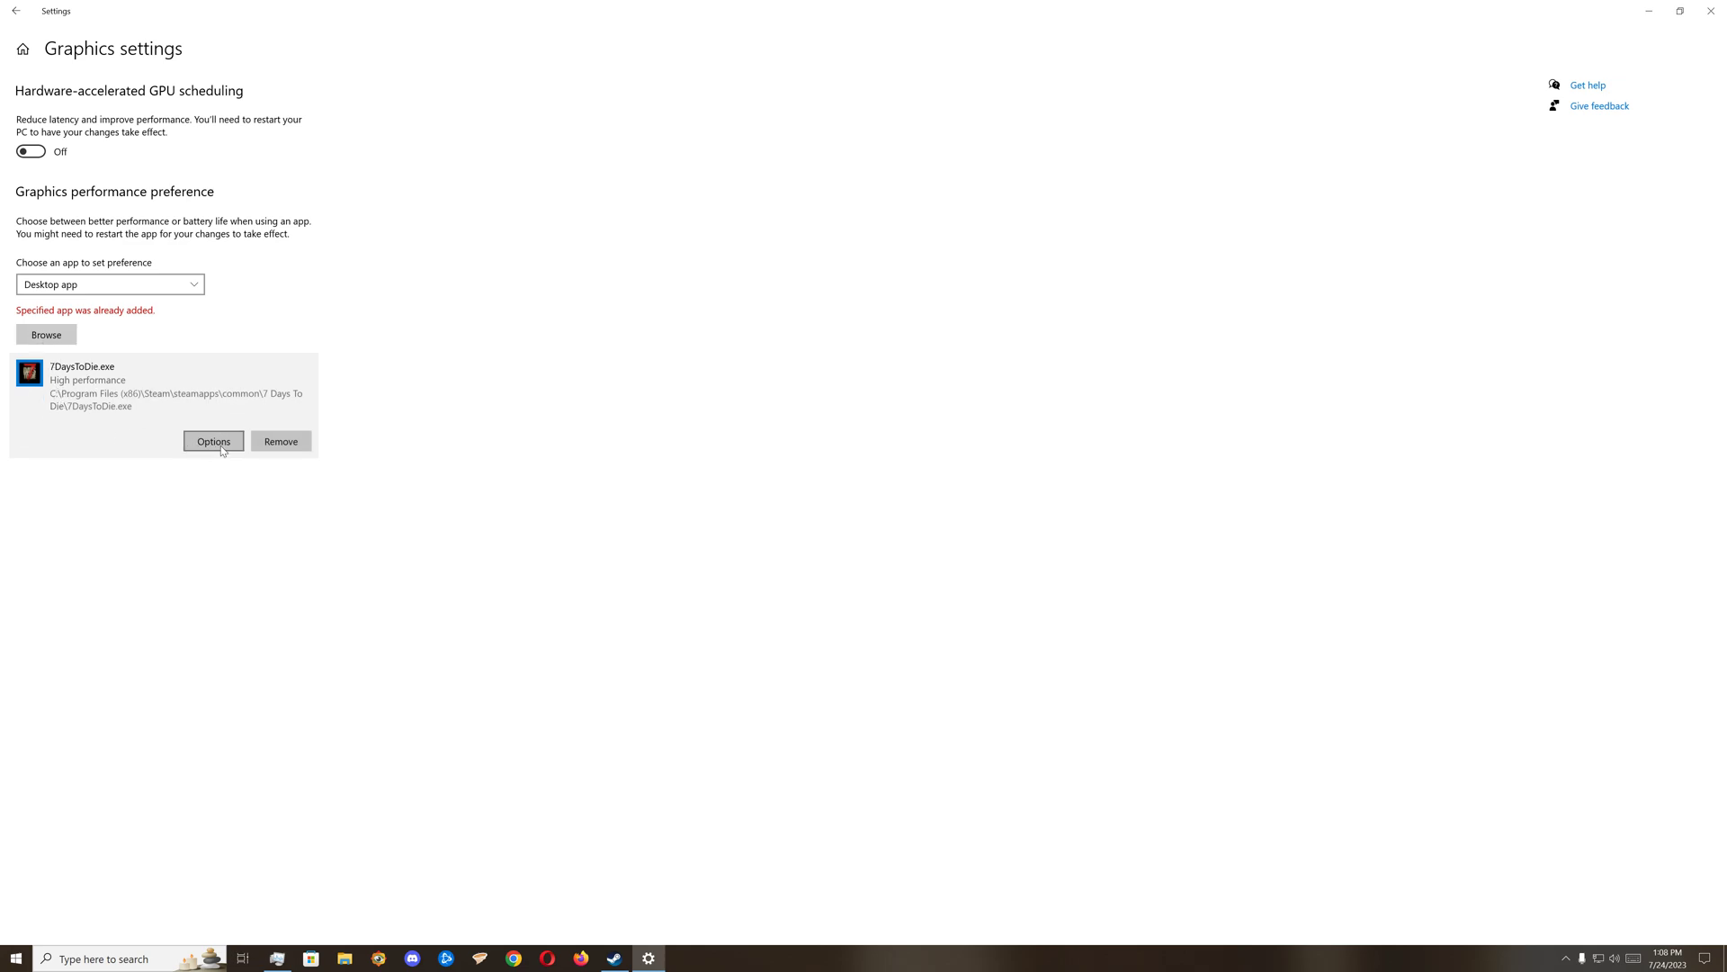
pyautogui.click(214, 441)
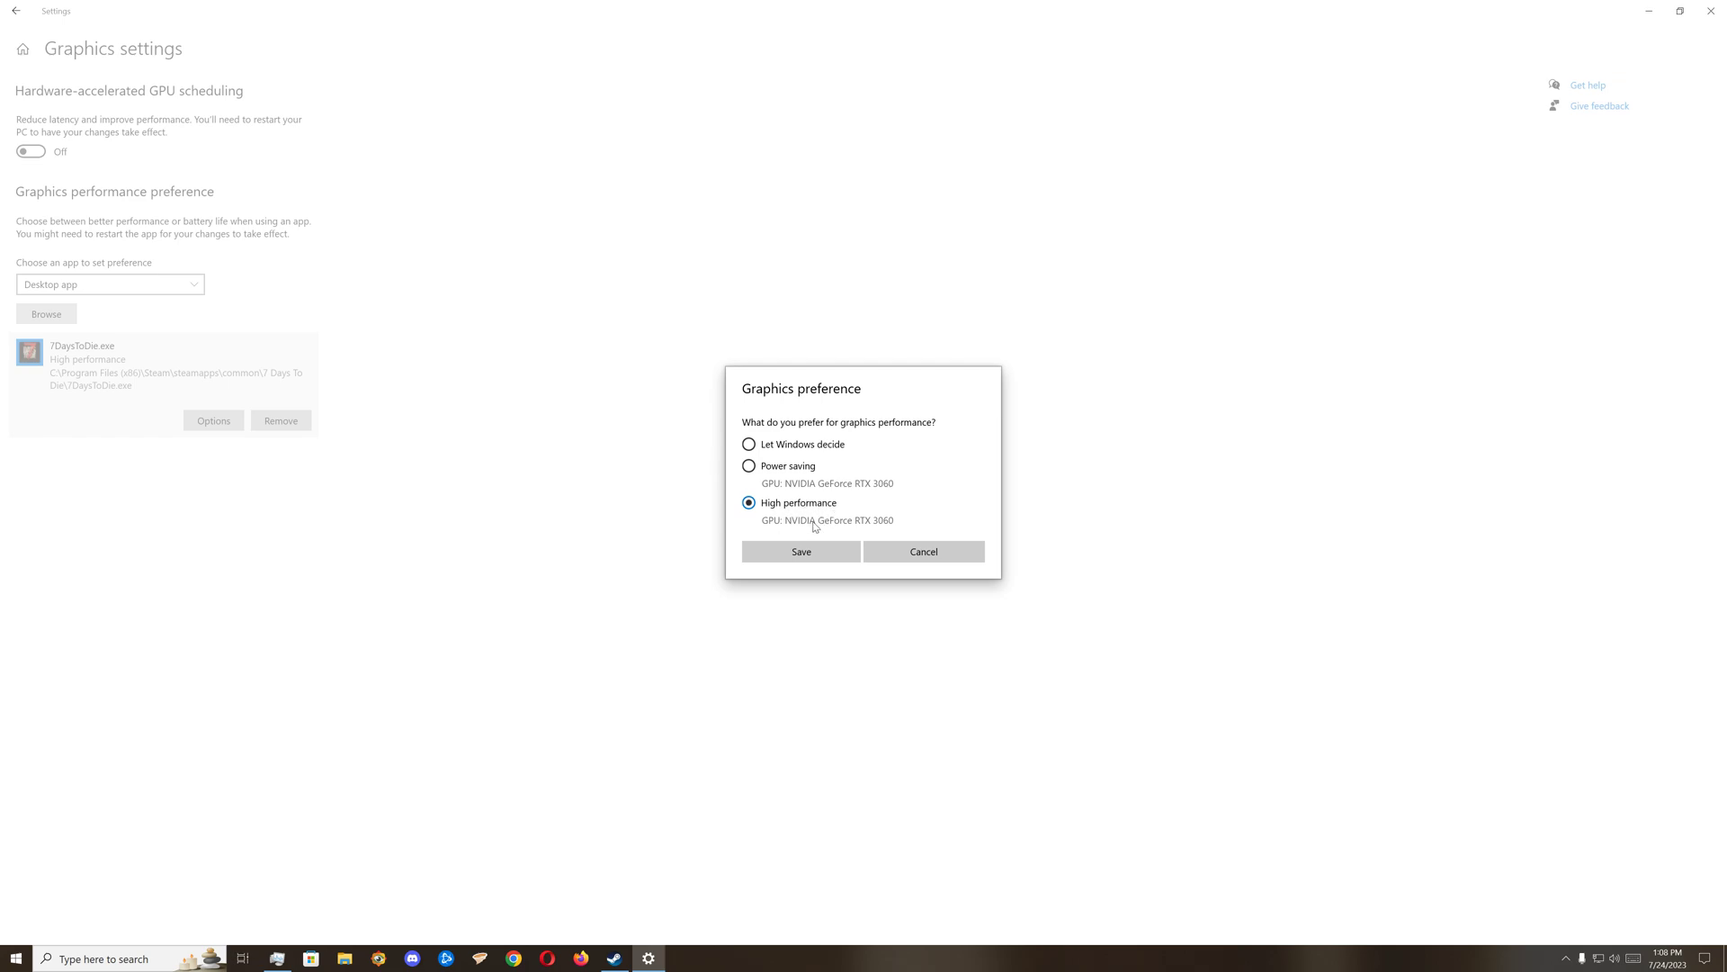
pyautogui.click(821, 558)
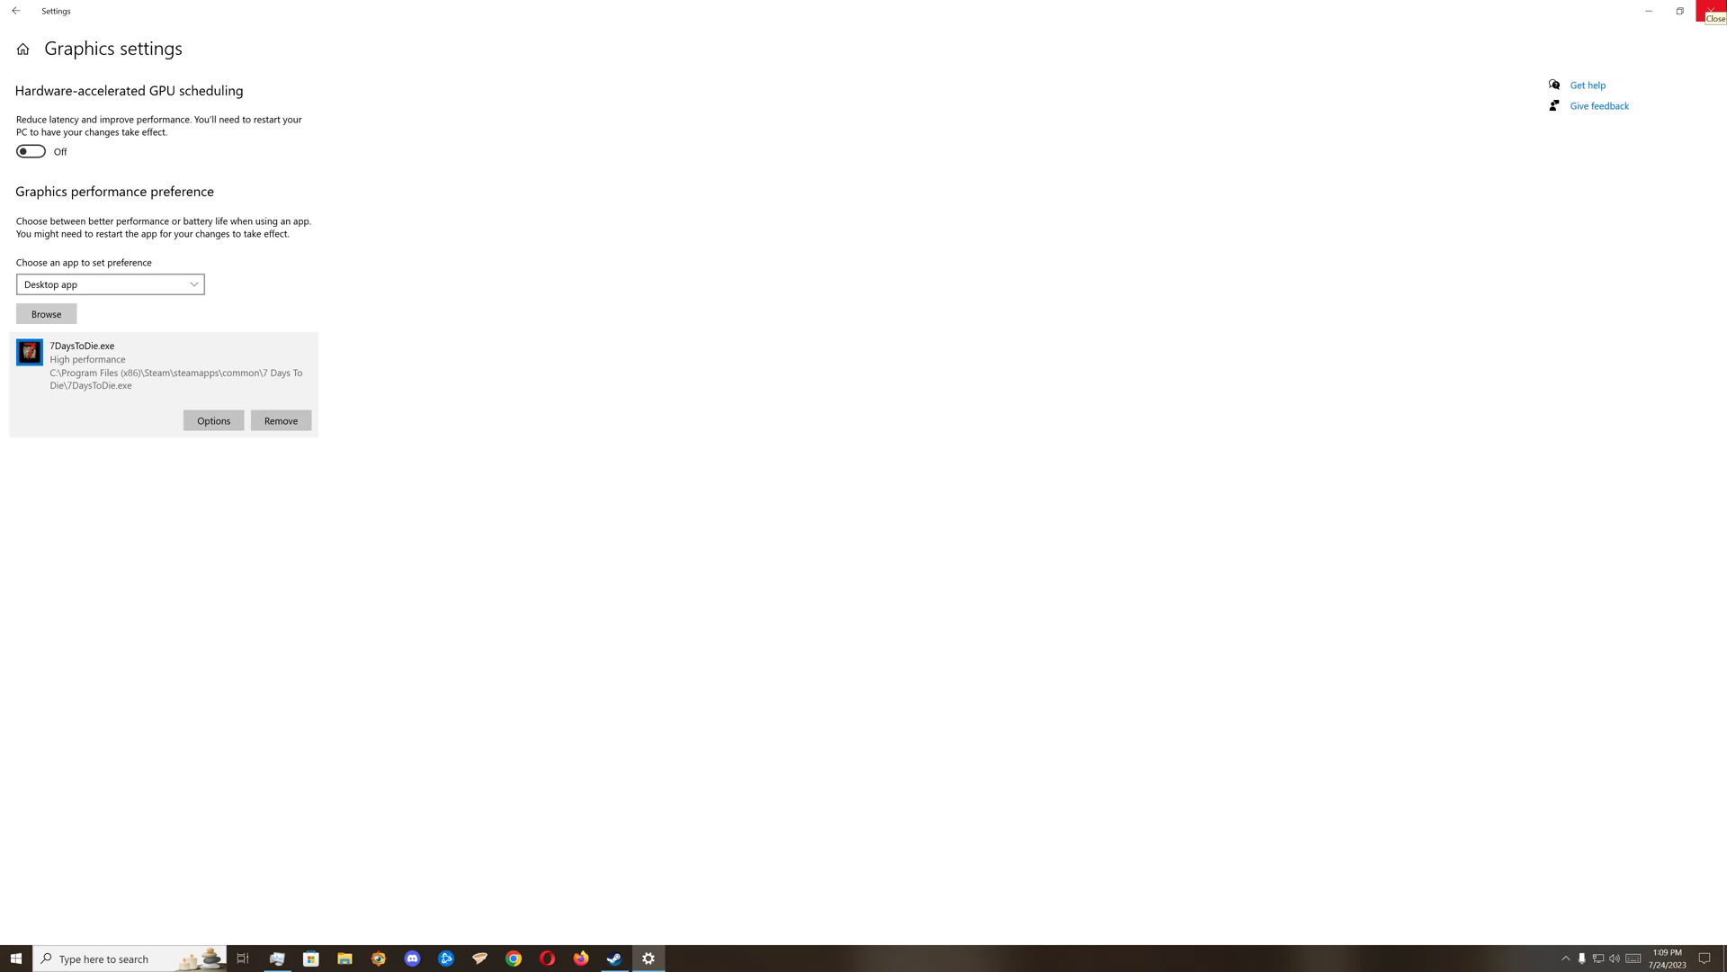
pyautogui.click(1709, 11)
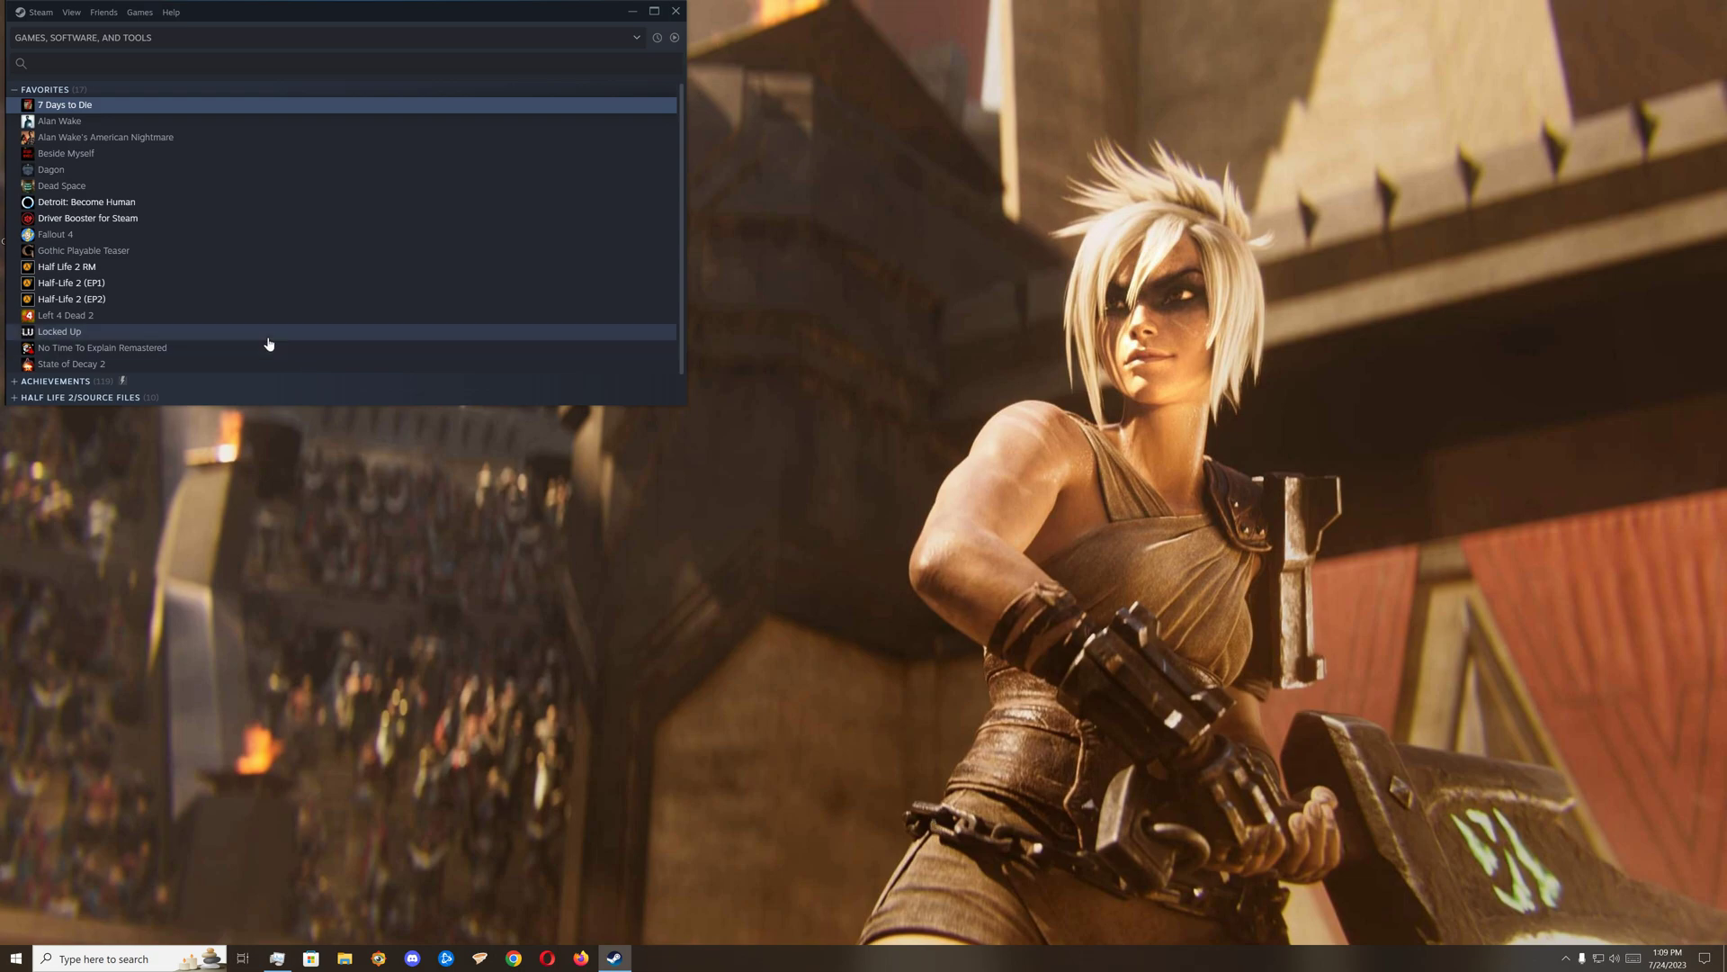
# - Launch 7 Days to Die from the Steam library's Favorites list and reach its main menu
pyautogui.doubleClick(118, 108)
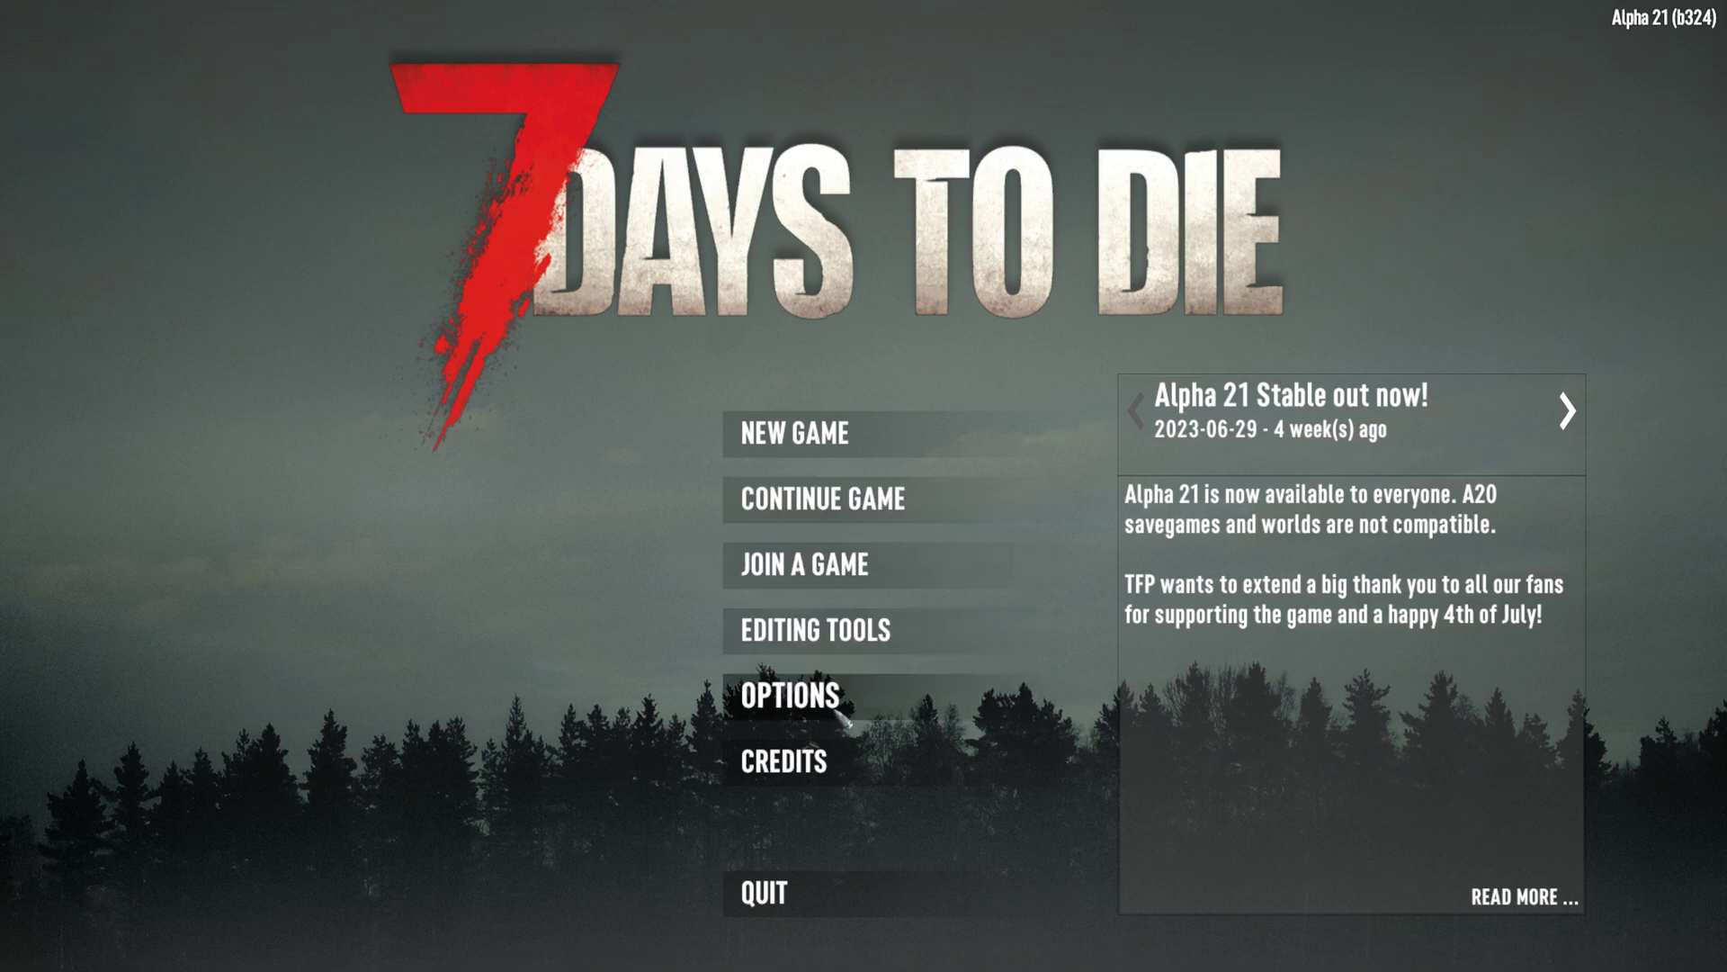
# - Open the game's Video Quality settings and confirm Motion Blur is Off
pyautogui.click(846, 715)
pyautogui.click(760, 500)
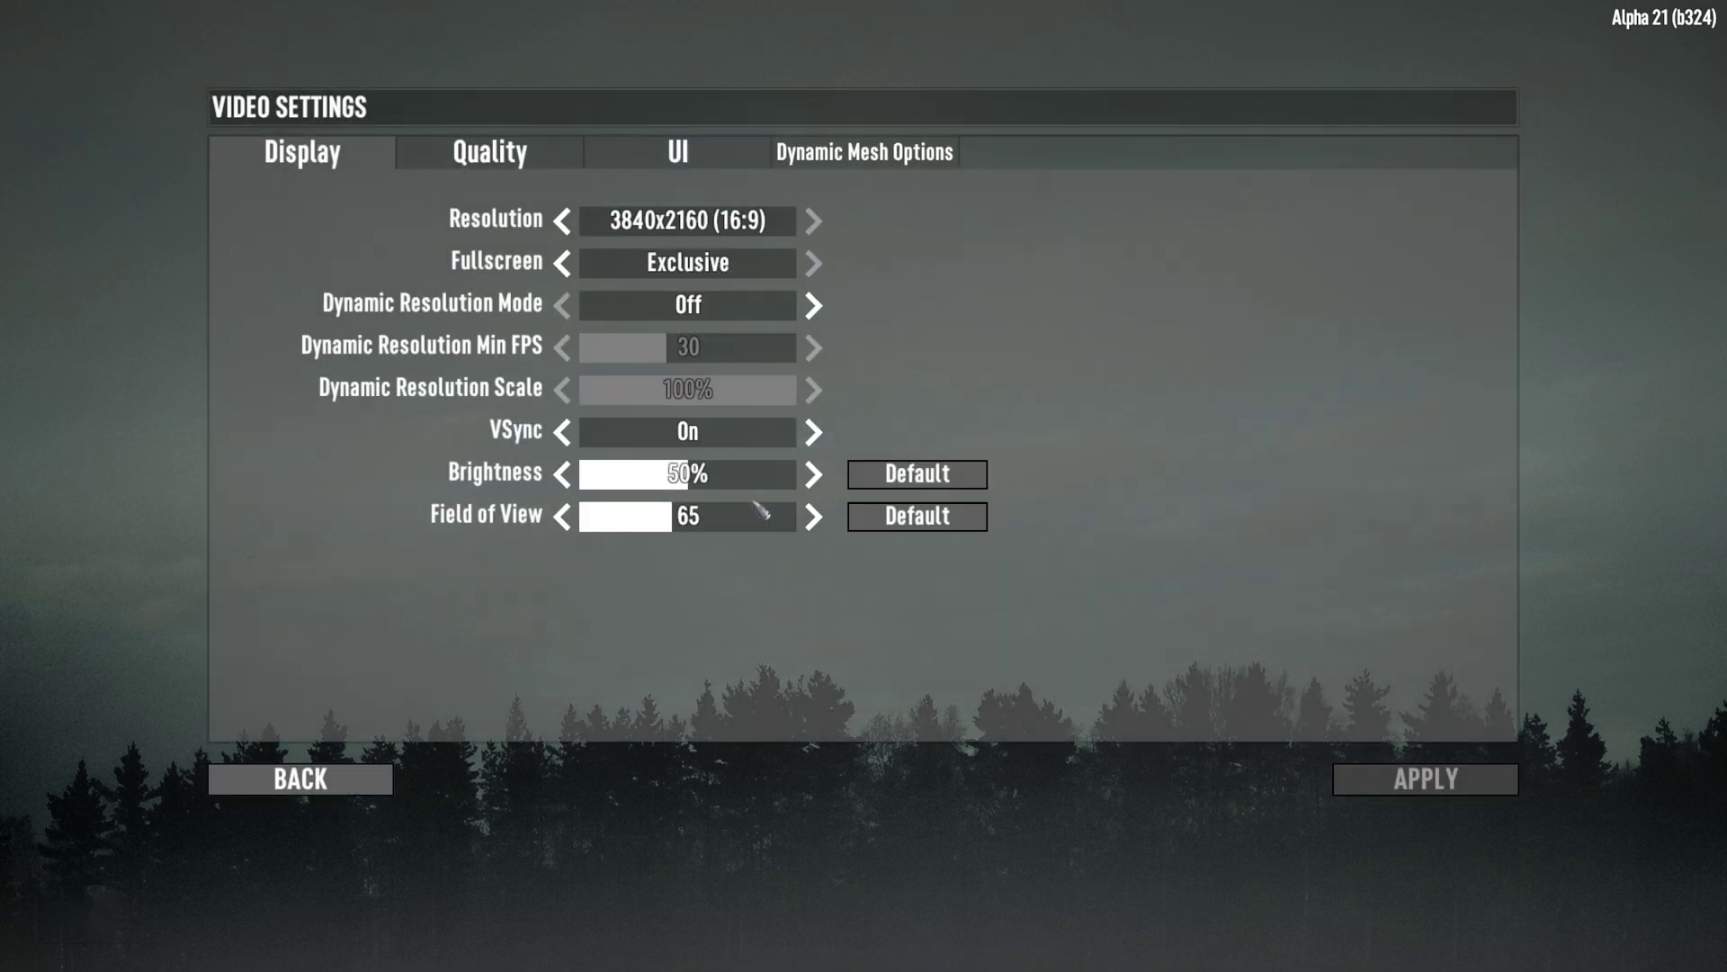
pyautogui.click(493, 158)
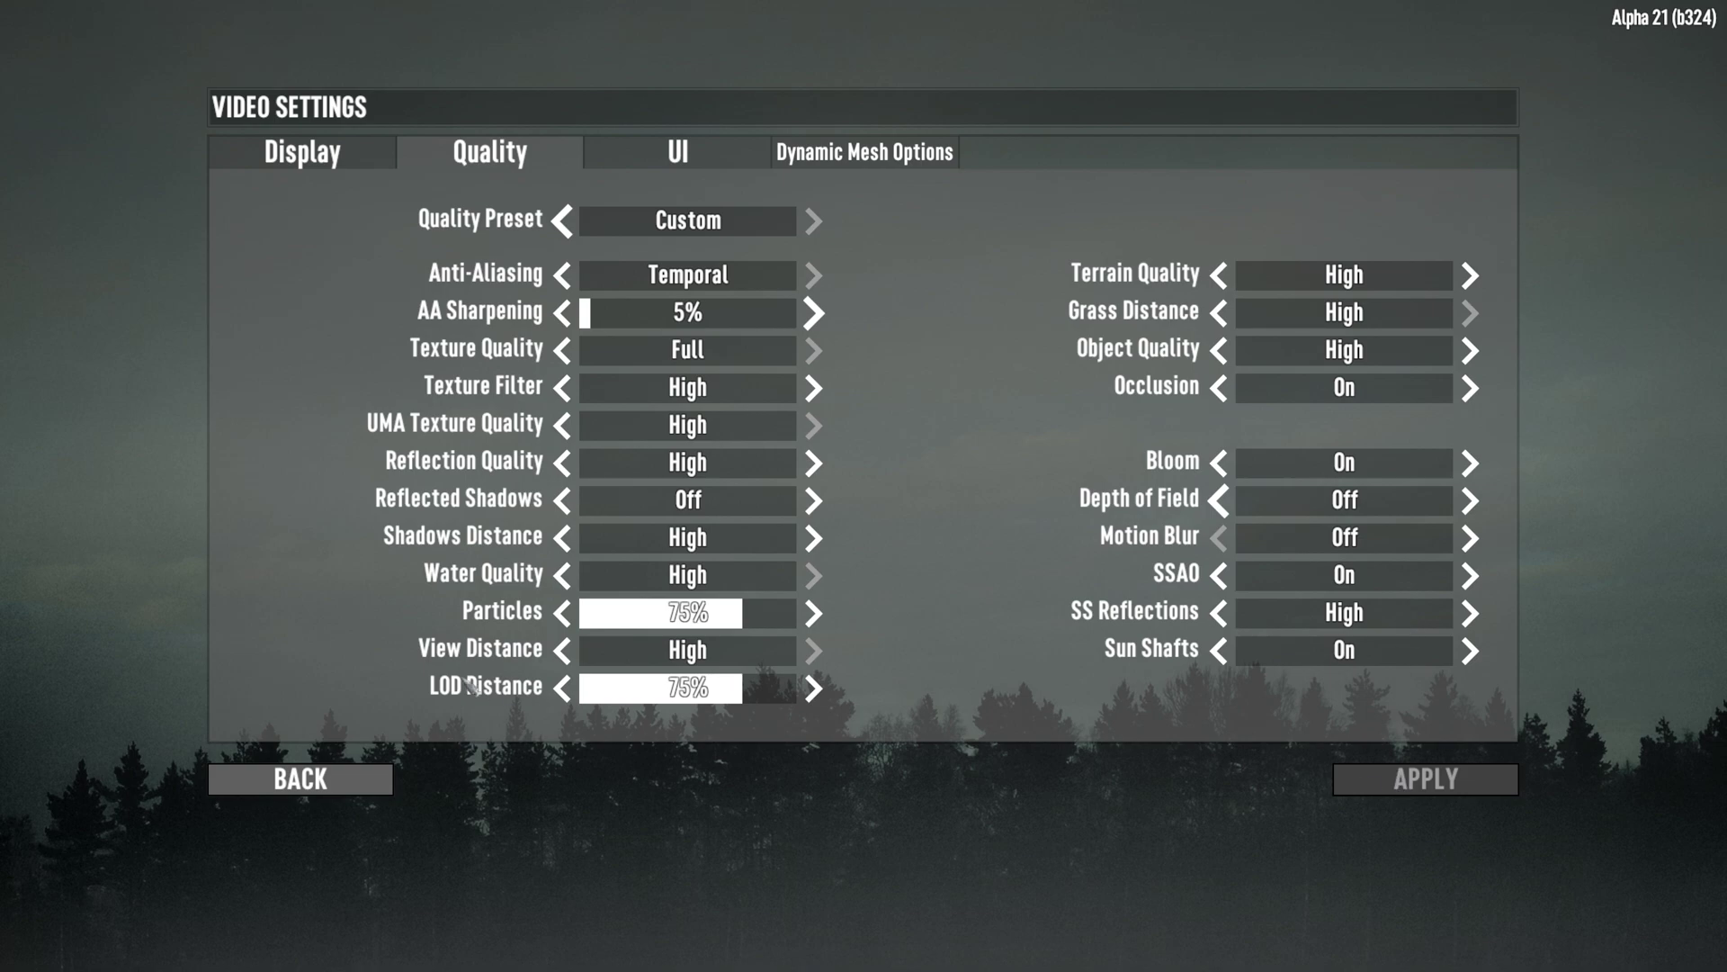
# - Go back to the main menu and open the Continue Game save list
pyautogui.click(360, 794)
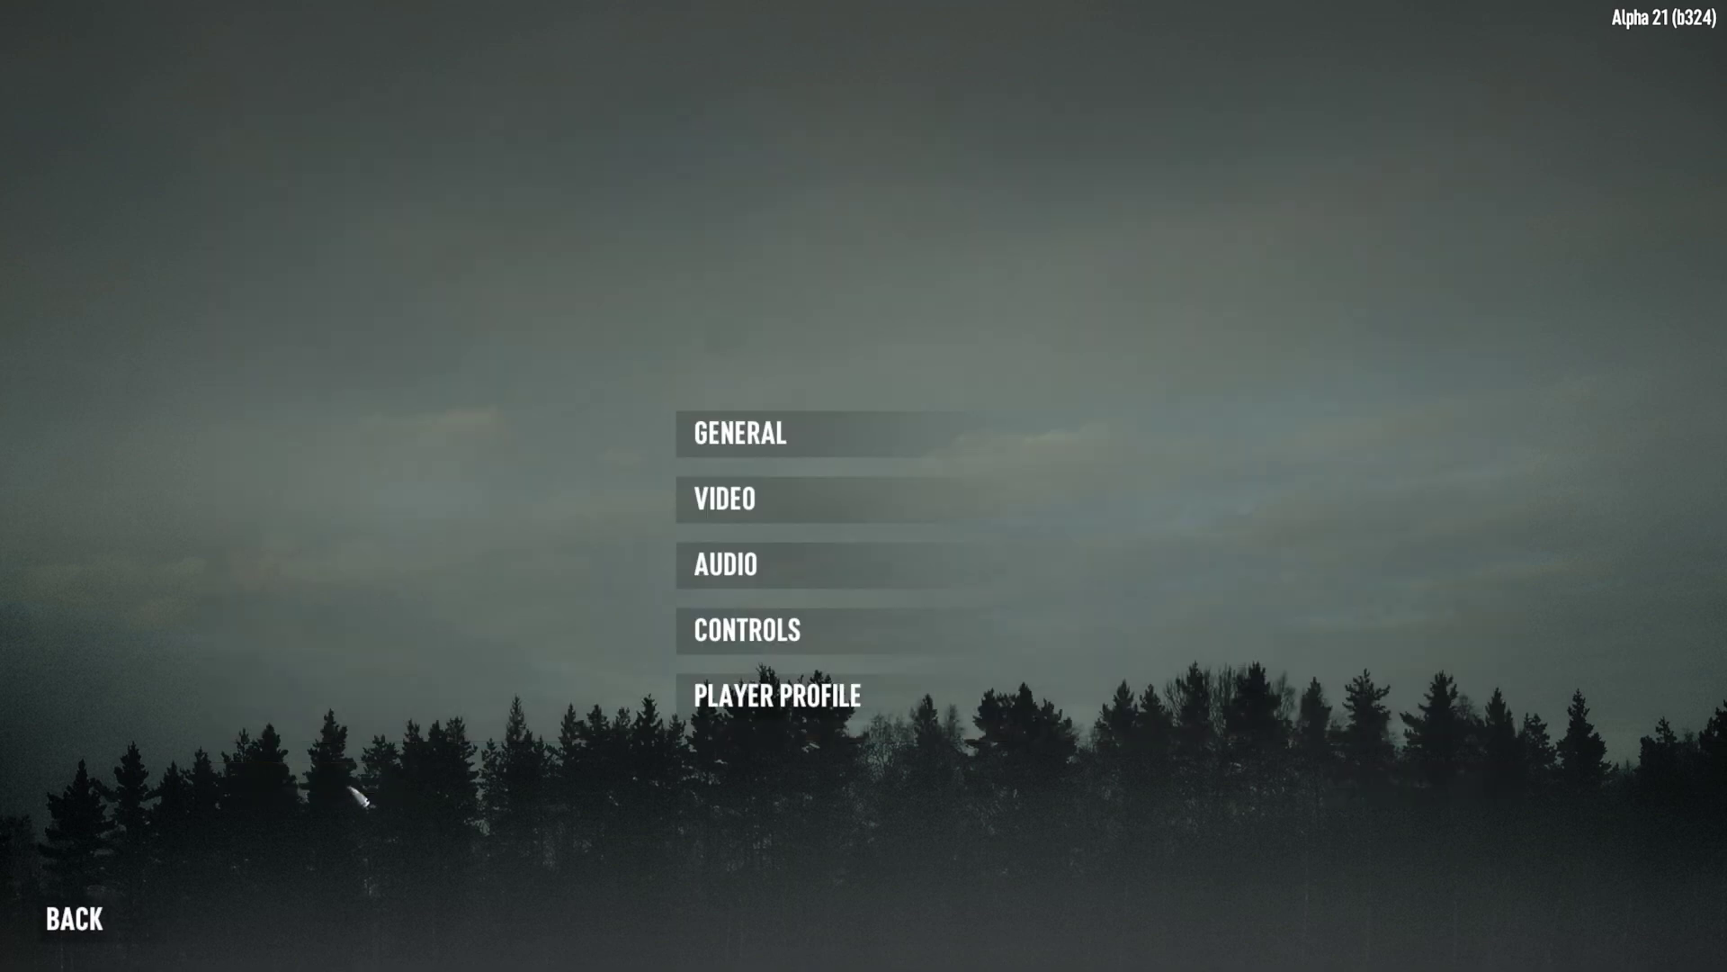
pyautogui.click(97, 919)
pyautogui.click(792, 493)
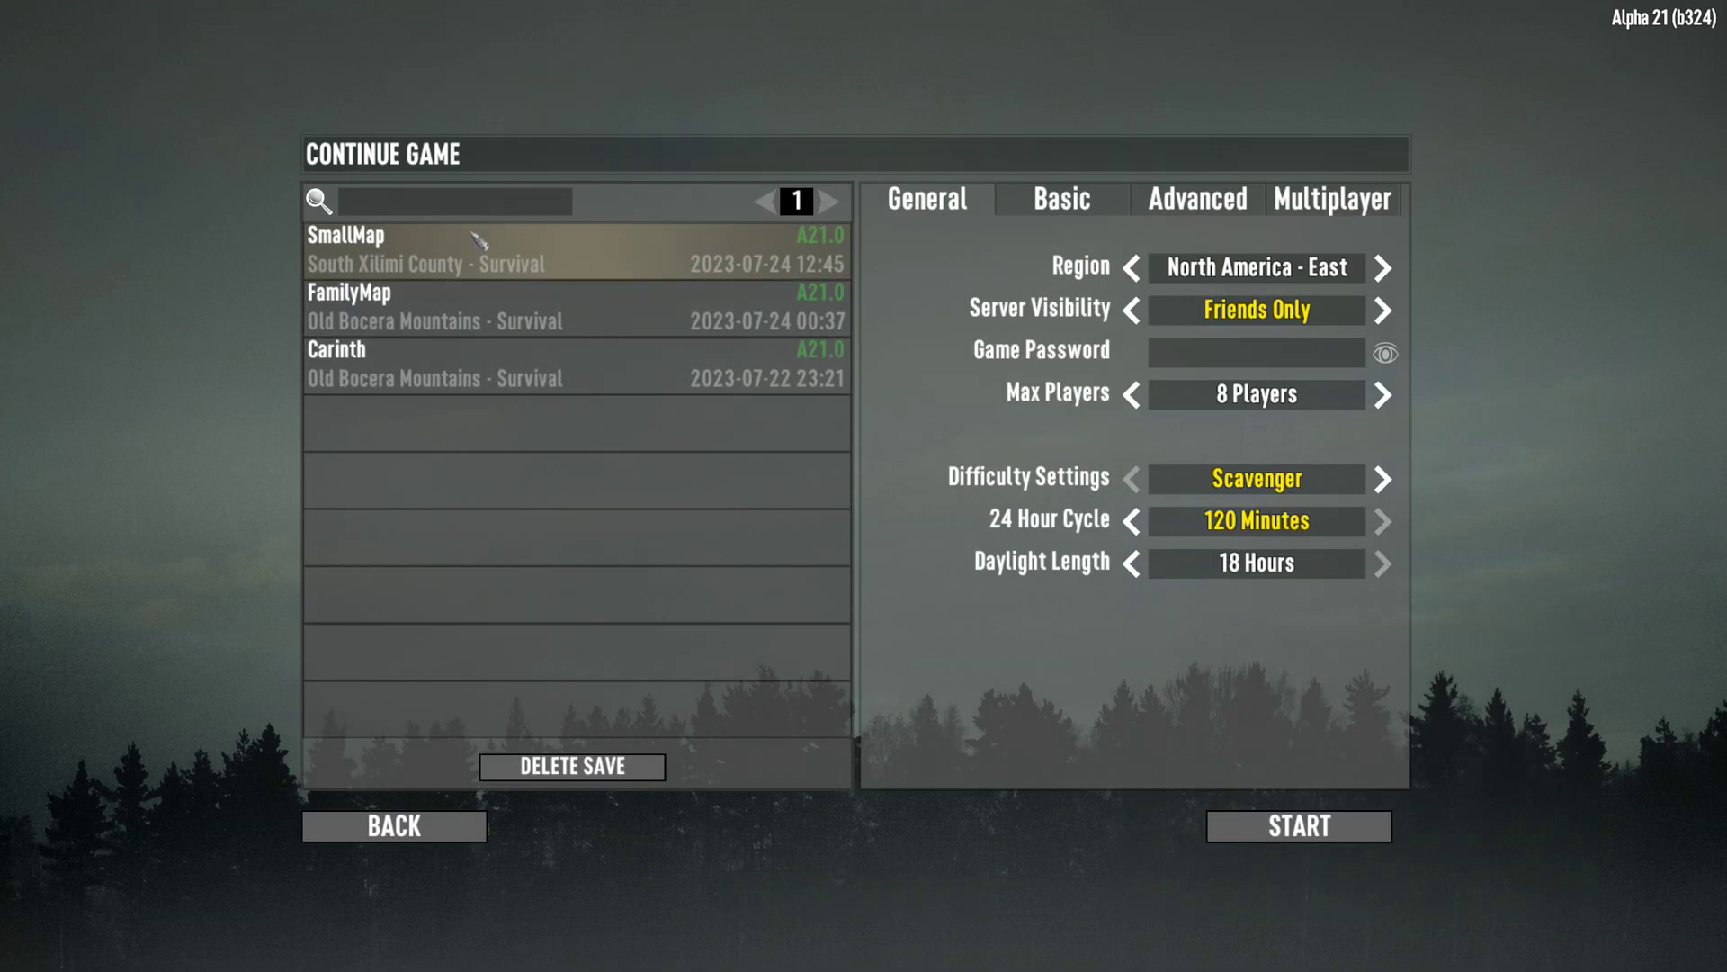
# - Start the saved world, loading into a Pine Forest on Day 1 at 08:03
pyautogui.click(1243, 826)
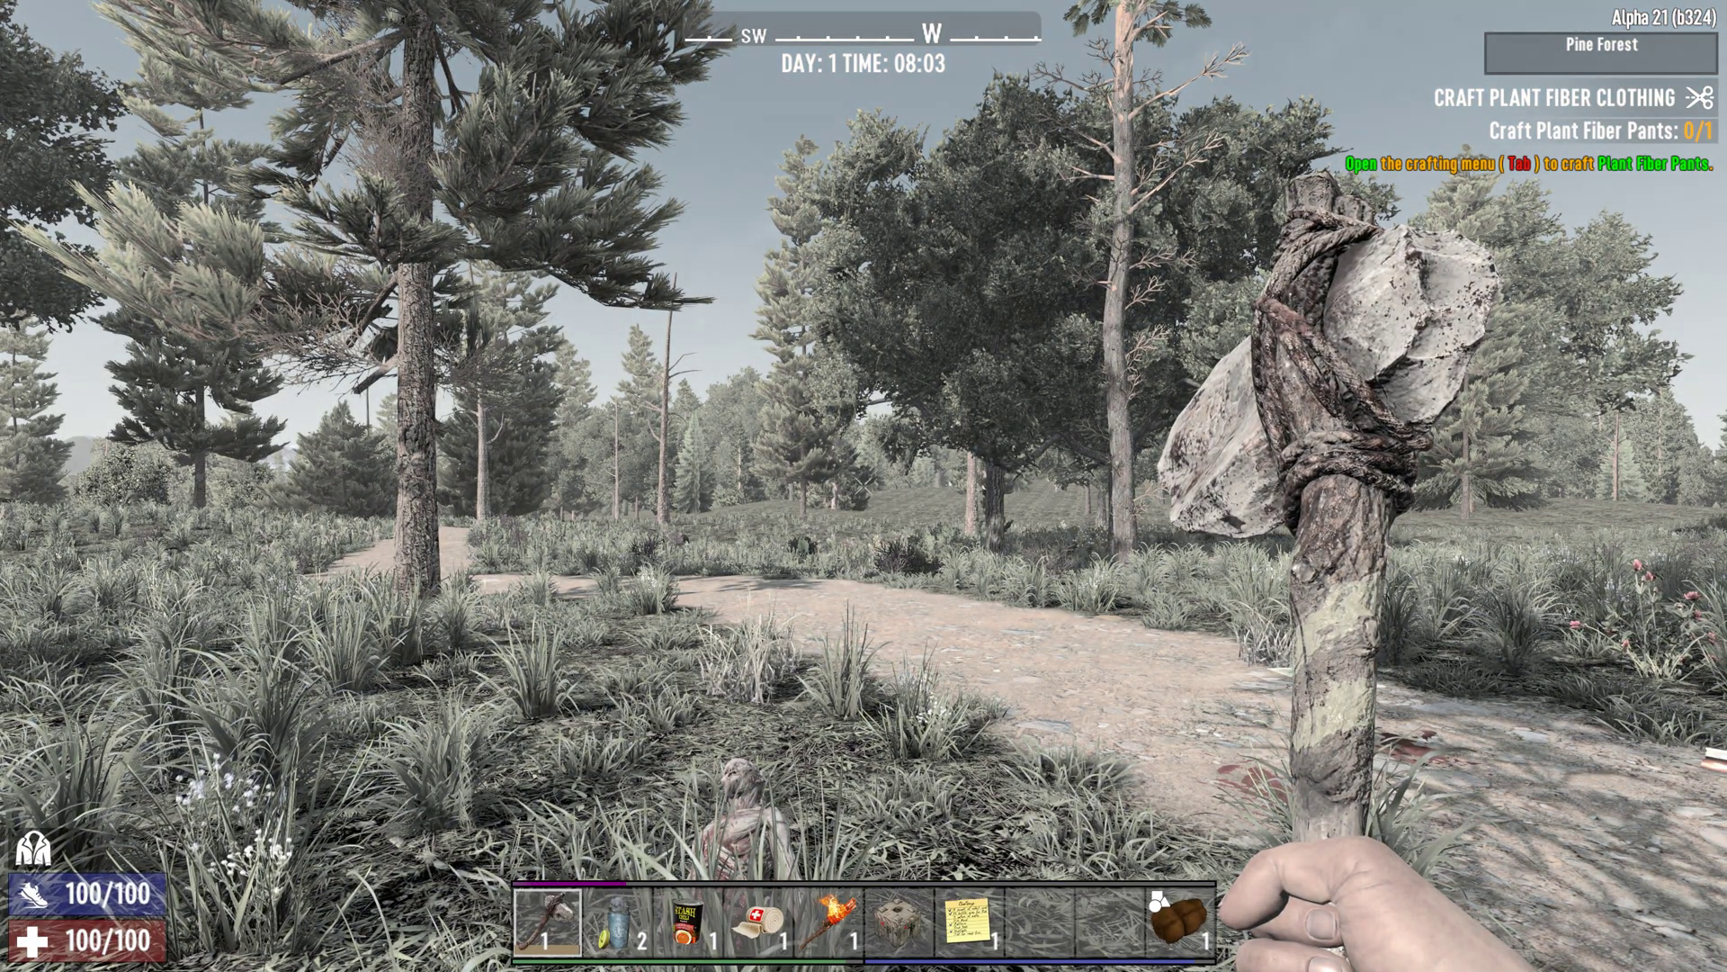
# - Look around the forest, then sprint through the bush to The Burns Cabin's corner
pyautogui.press('w')
pyautogui.press('w')
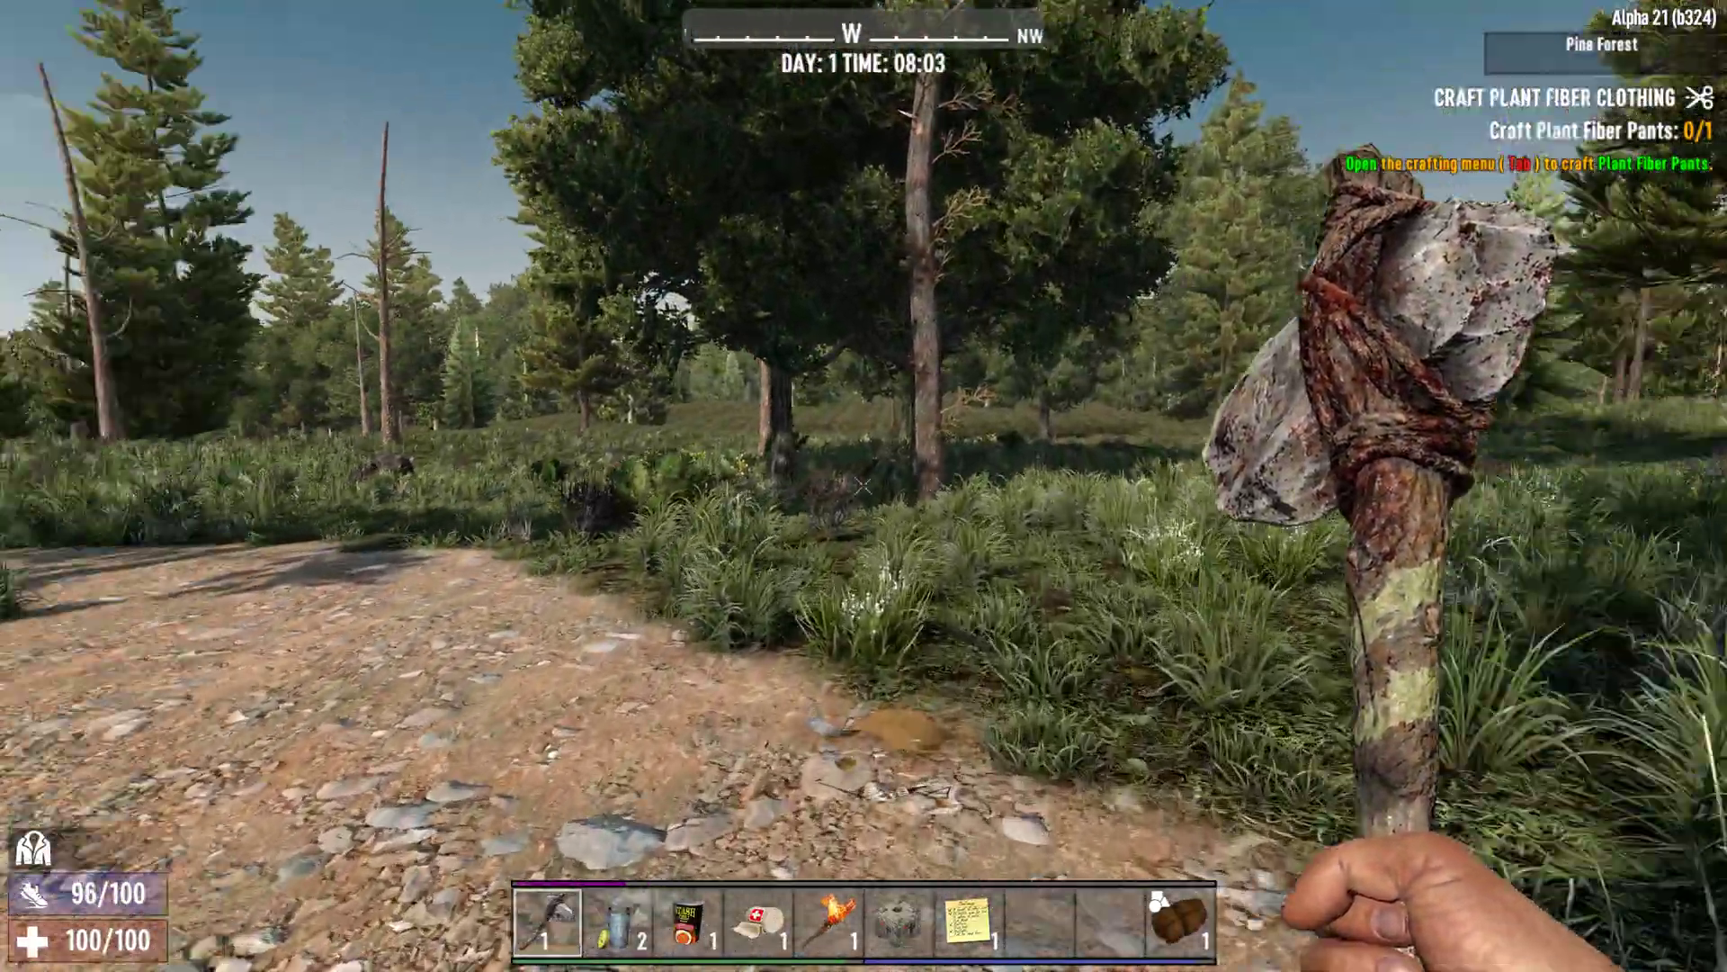
pyautogui.press('w')
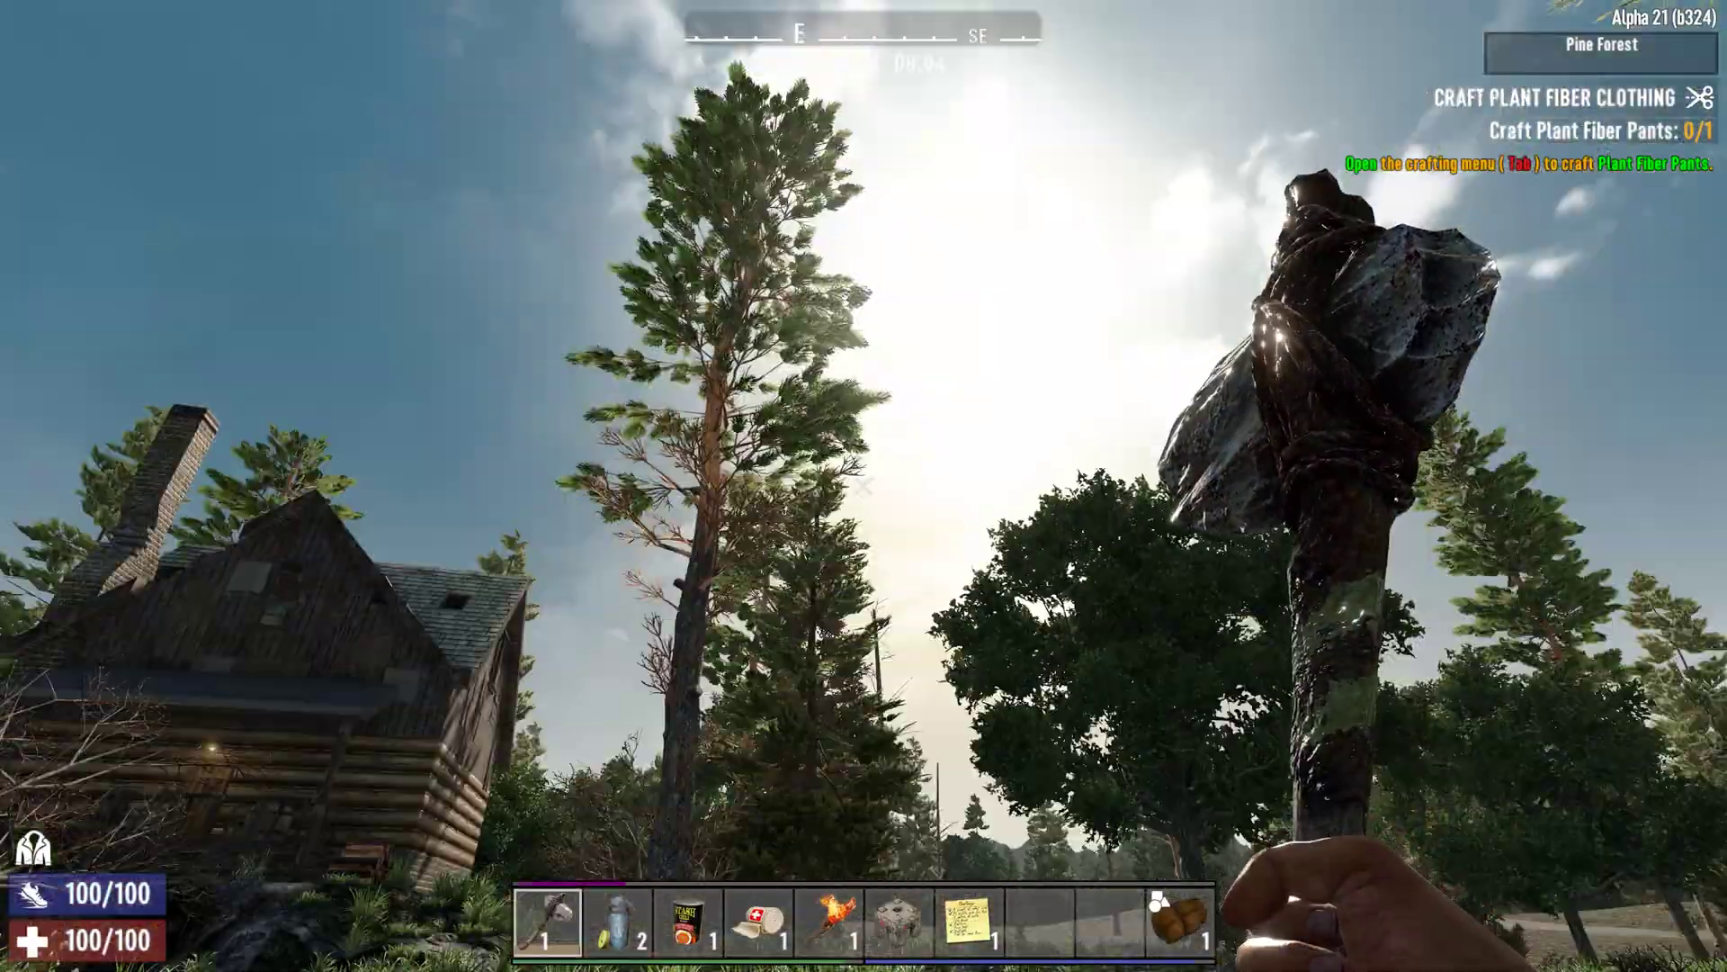
pyautogui.press('w')
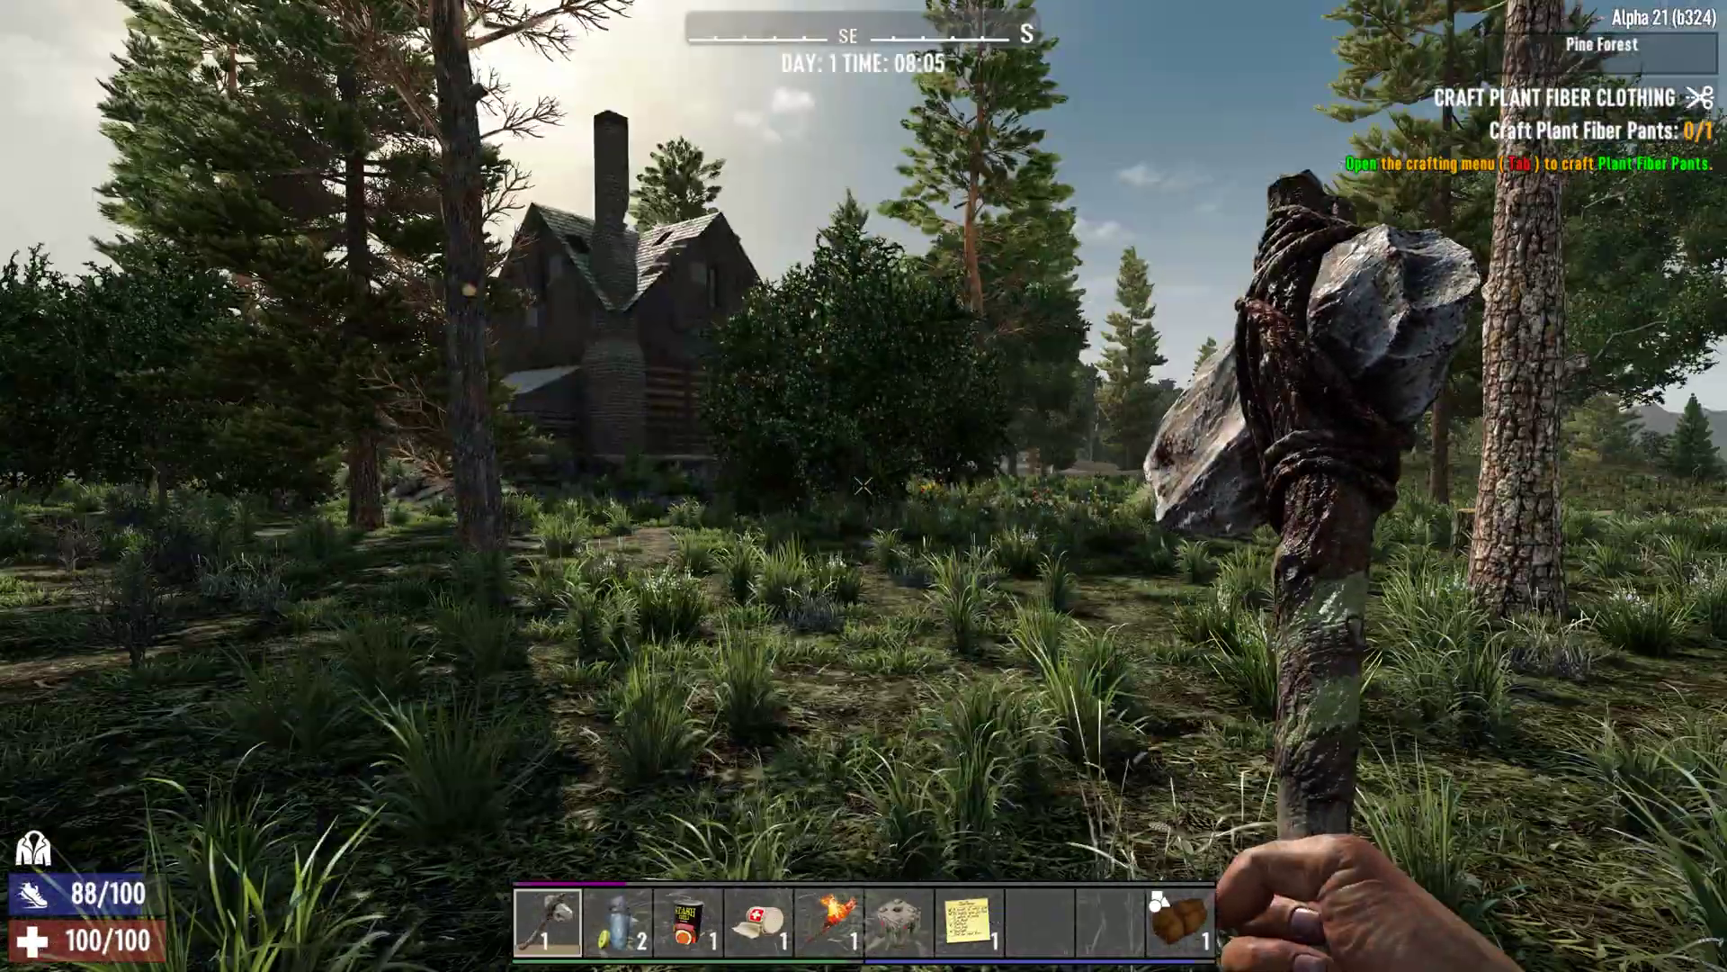
pyautogui.hotkey('shift', 'w')
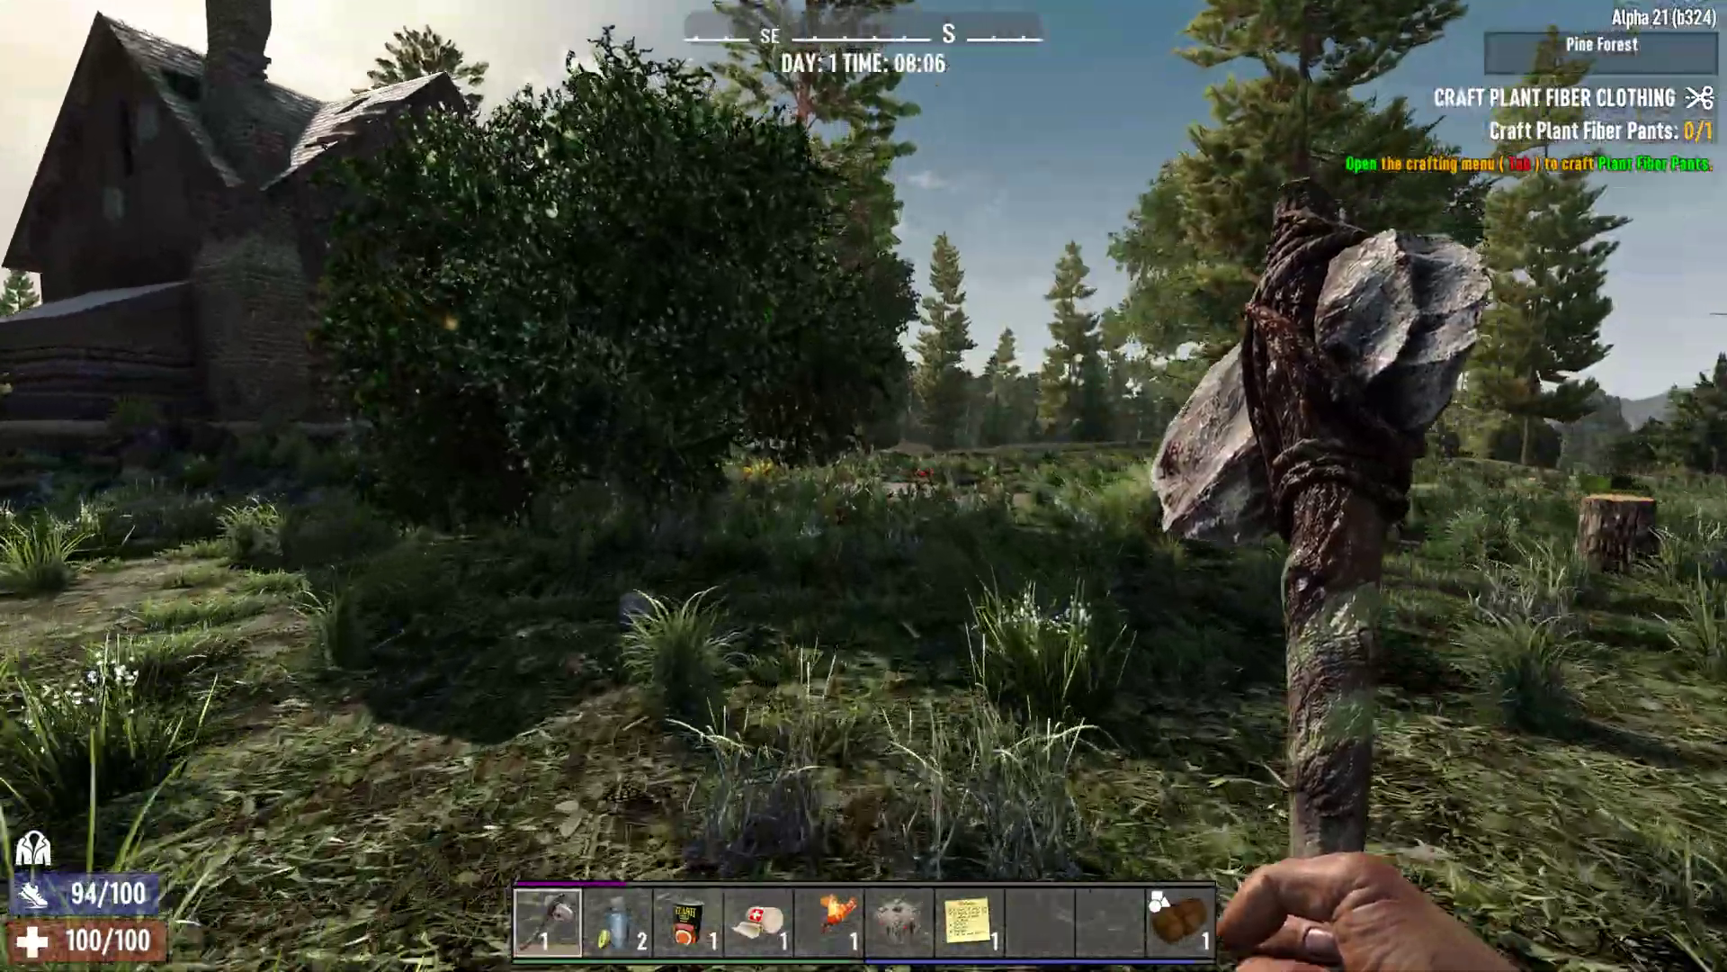
pyautogui.hotkey('shift', 'w')
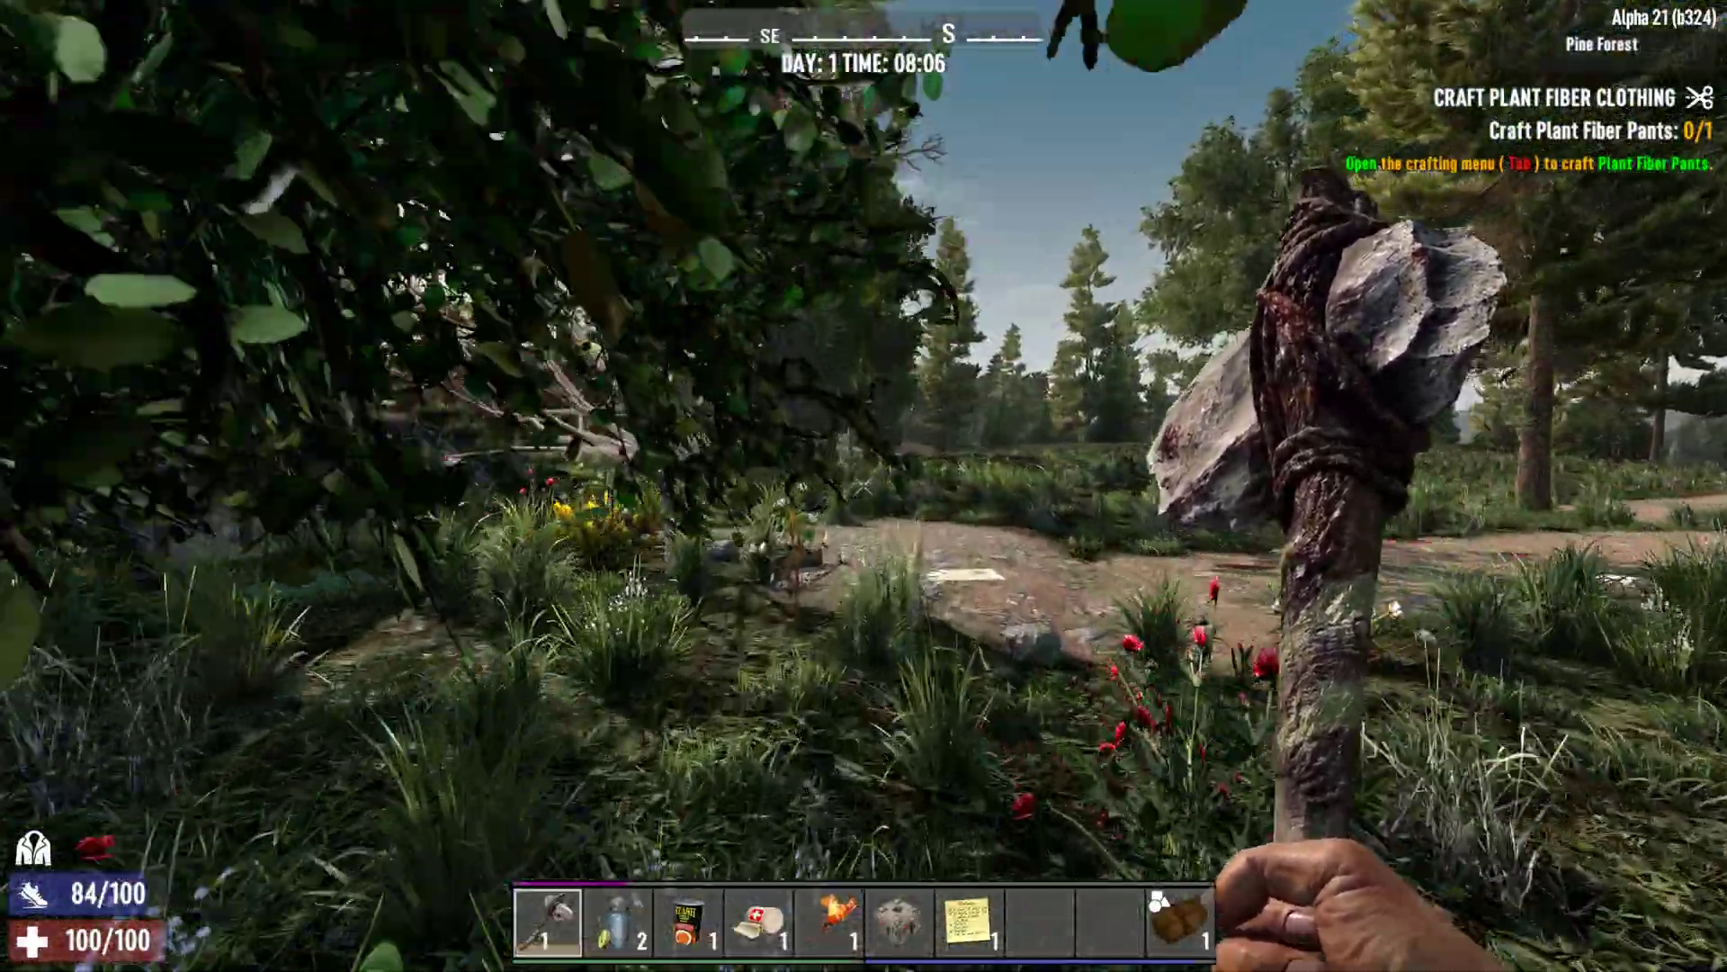
pyautogui.hotkey('shift', 'w')
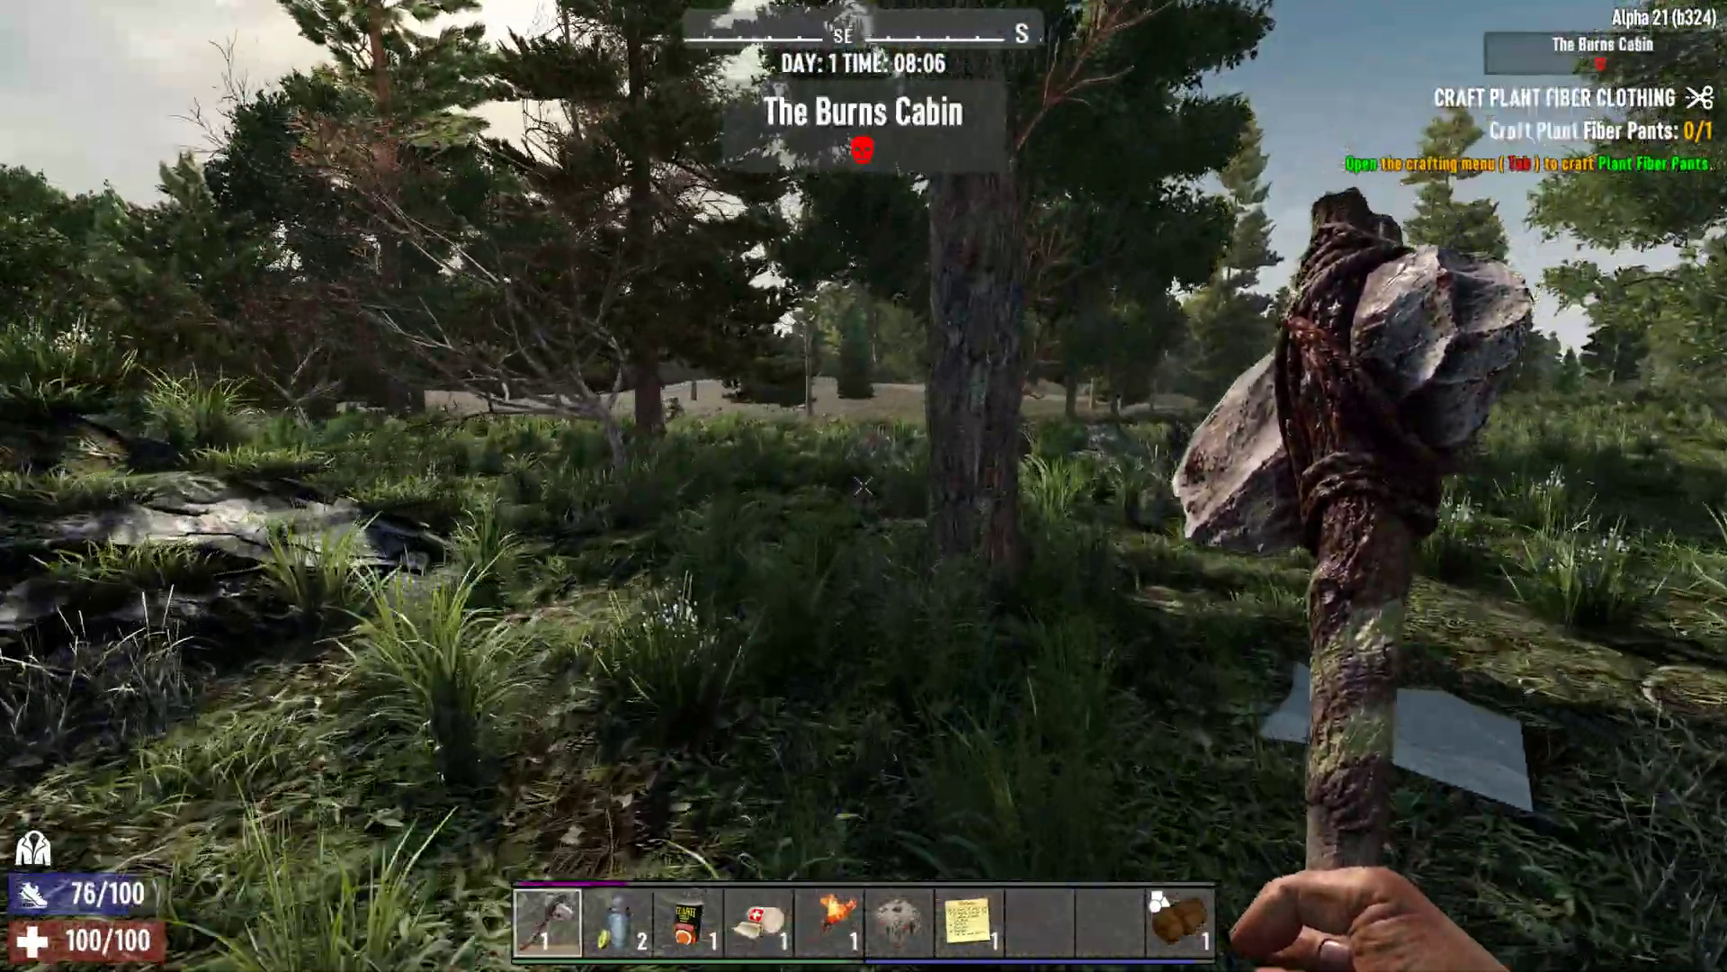
pyautogui.hotkey('shift', 'w')
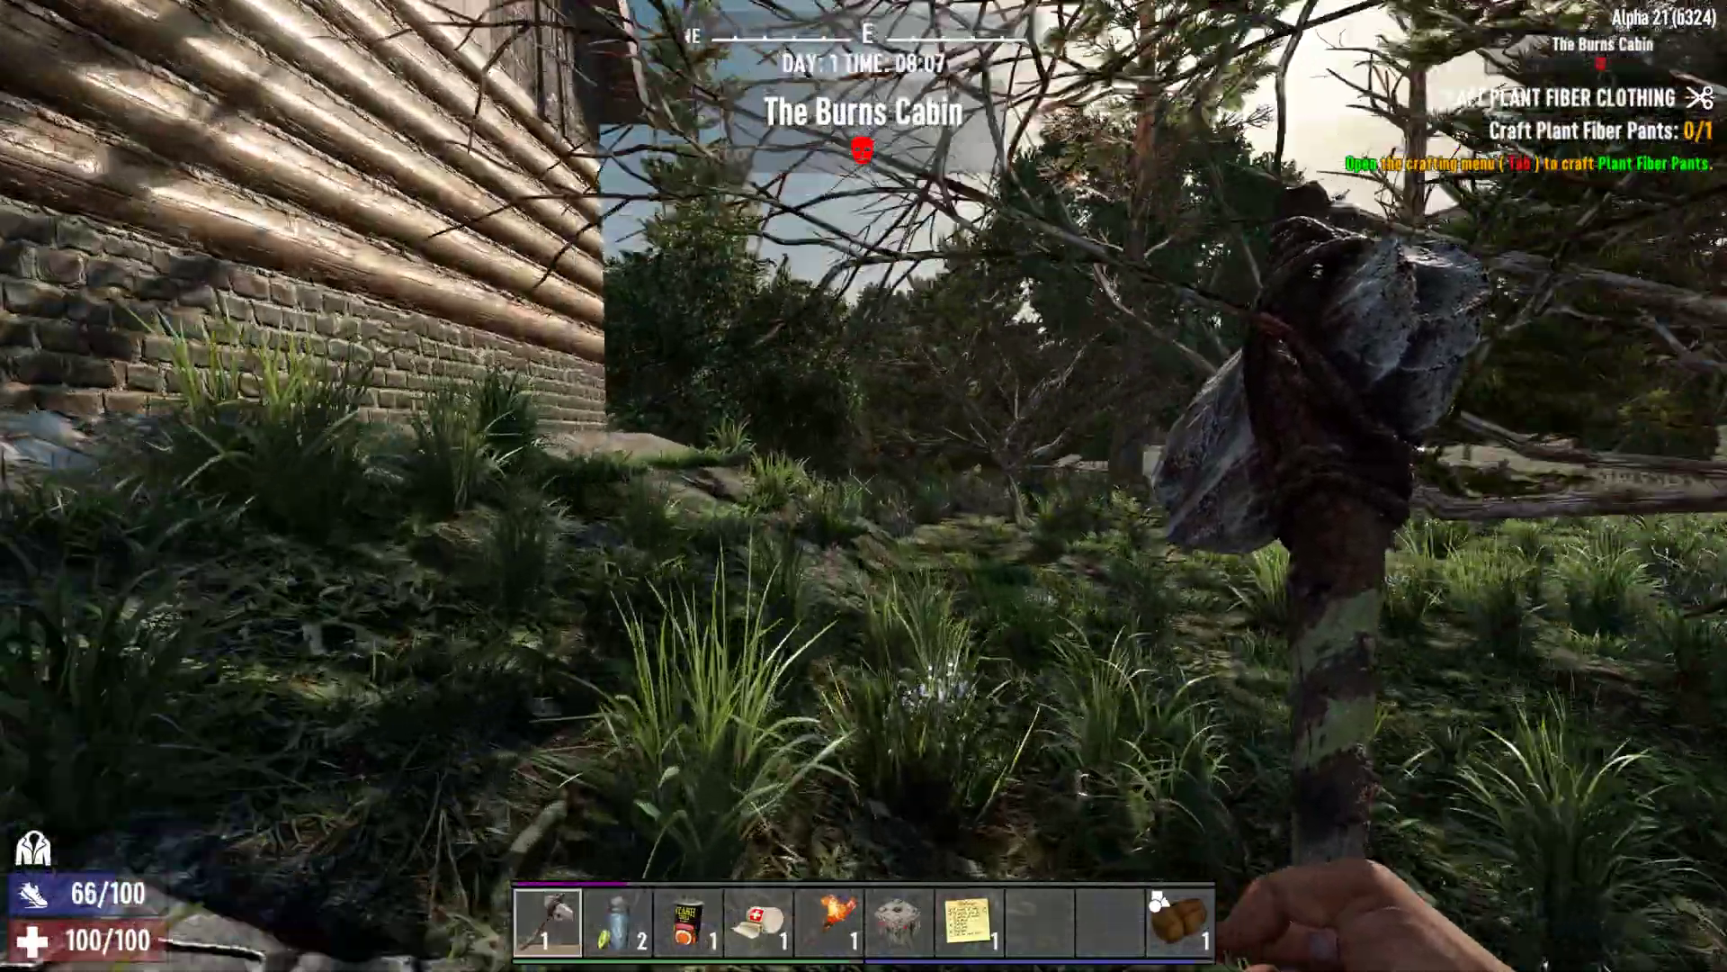
# - Equip the first-aid bandage facing the cabin porch and open the pause menu
pyautogui.hotkey('shift', 'w')
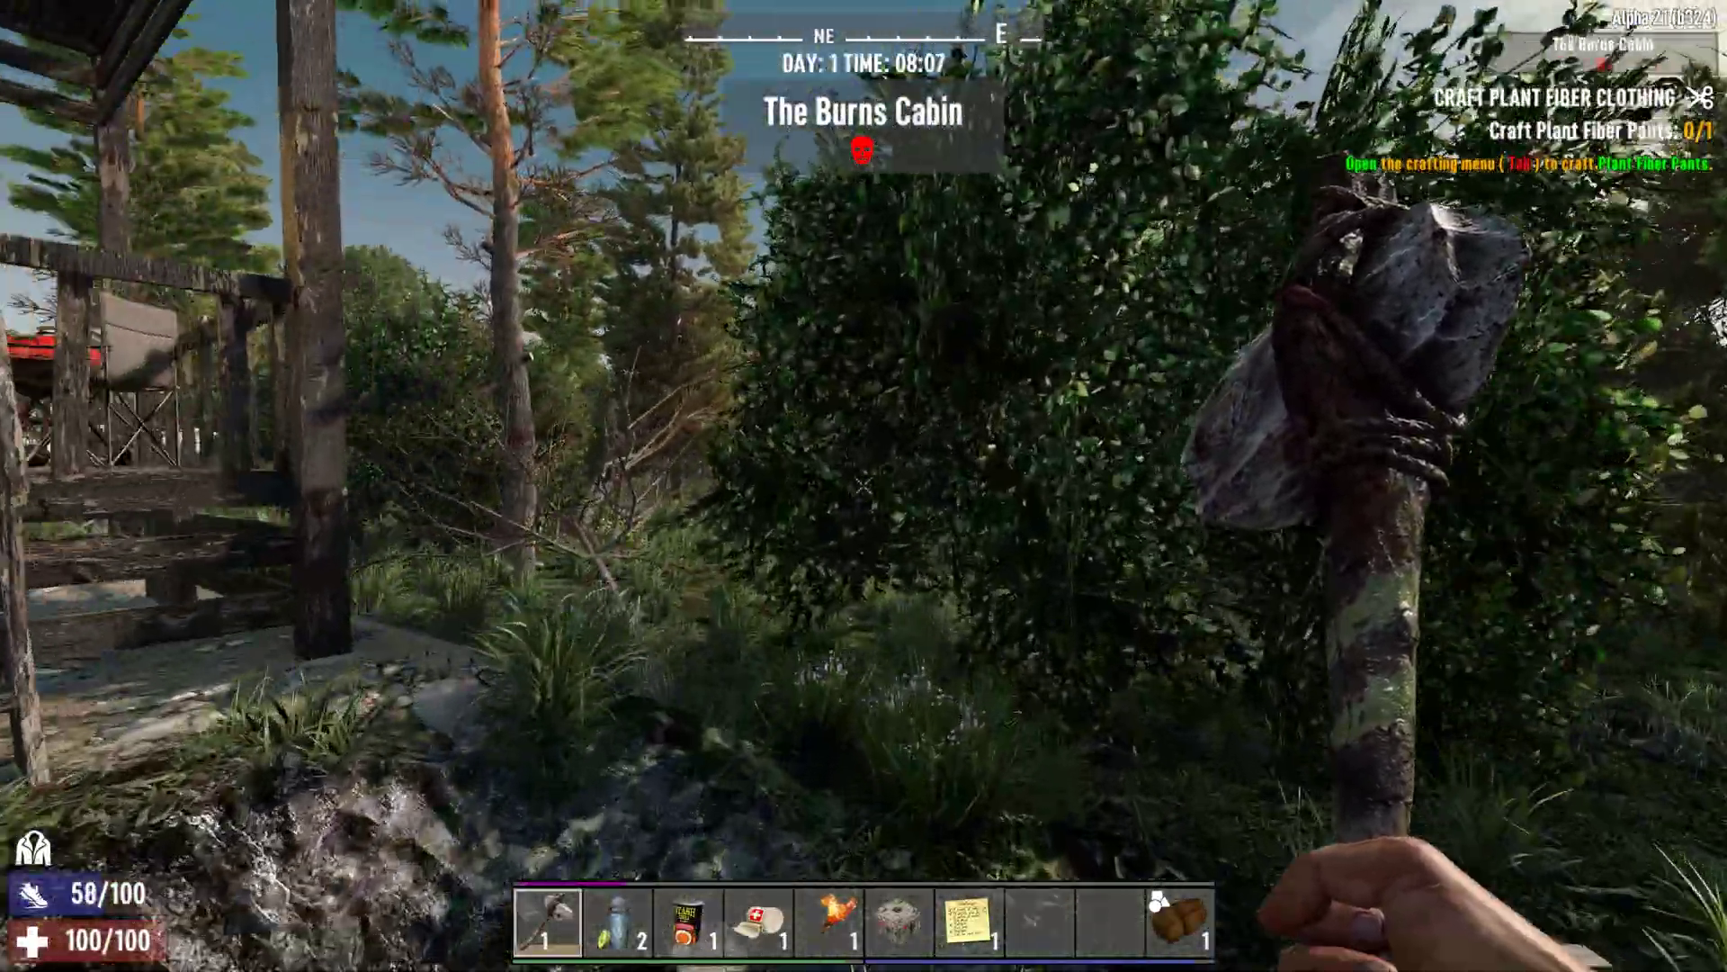
pyautogui.press('4')
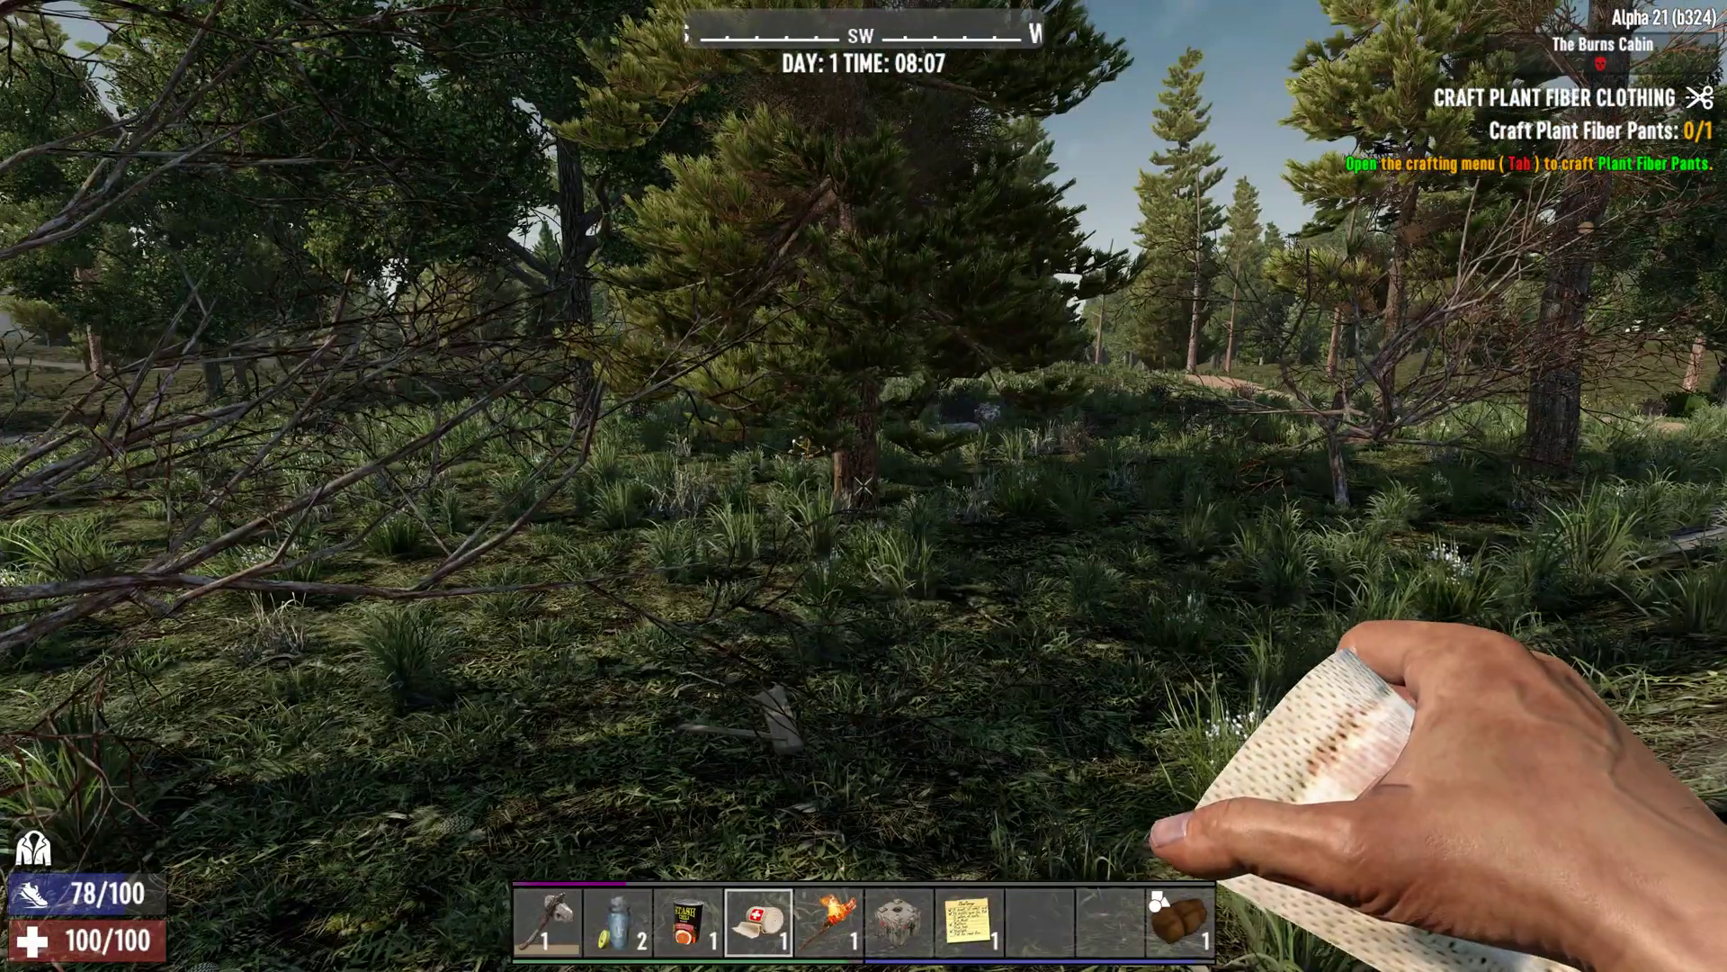
pyautogui.press('Escape')
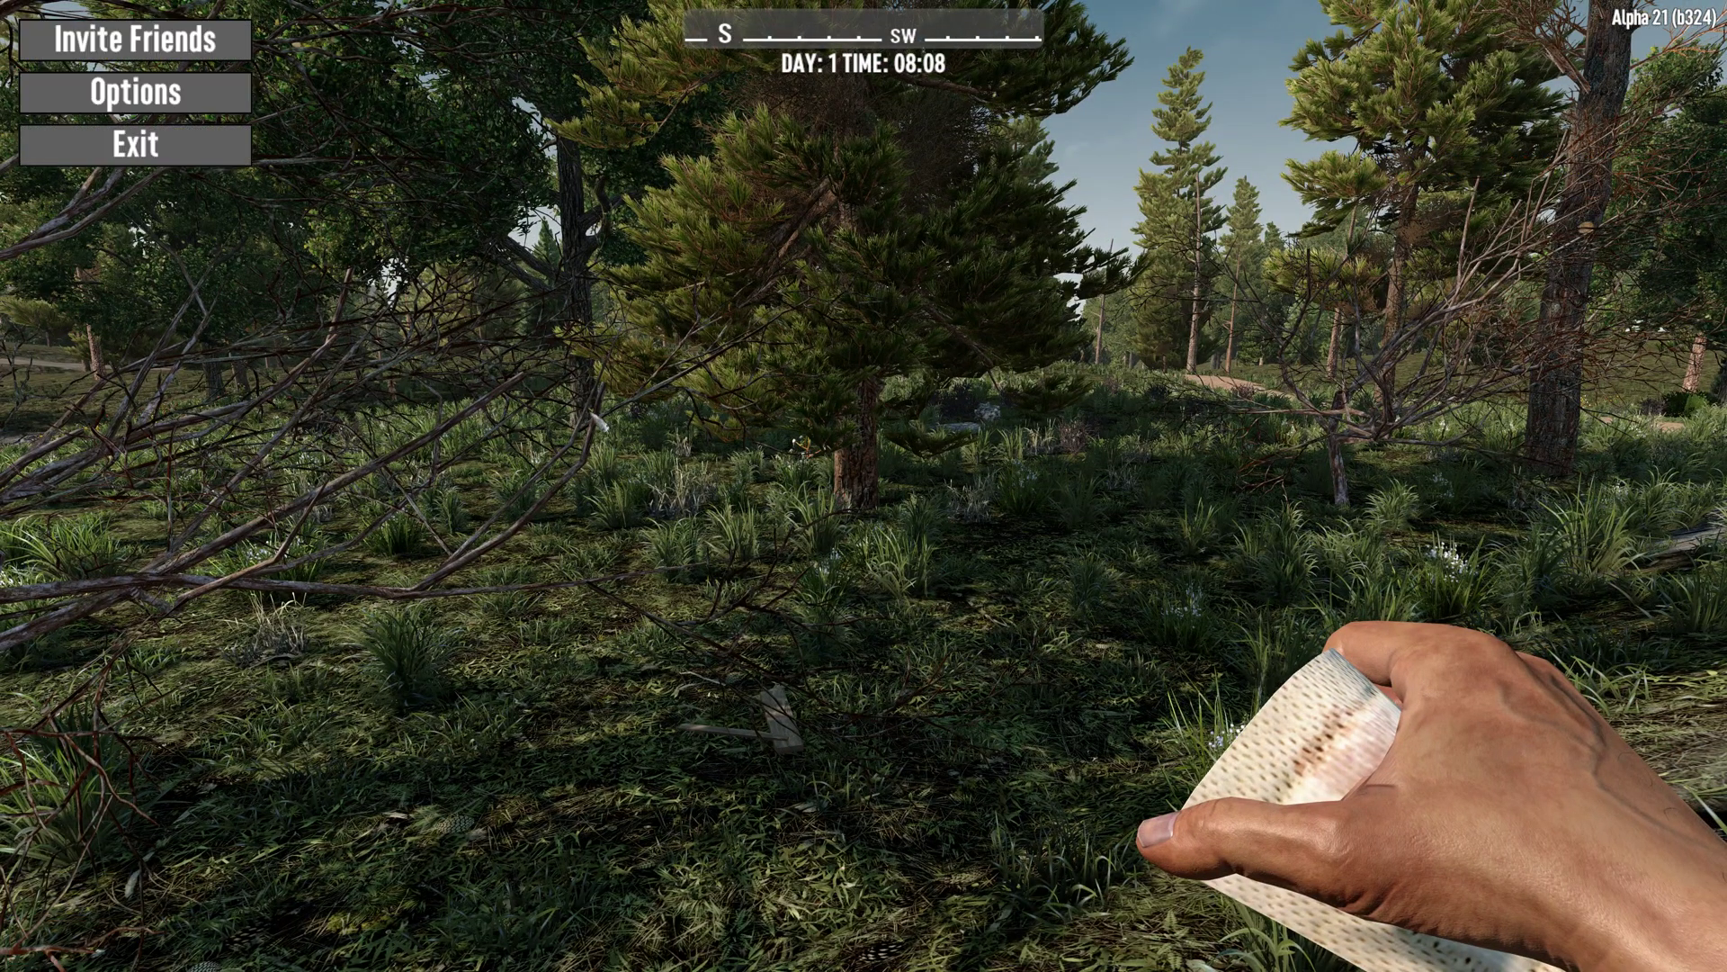
# - Exit the saved world back to the 7 Days to Die main menu
pyautogui.click(212, 135)
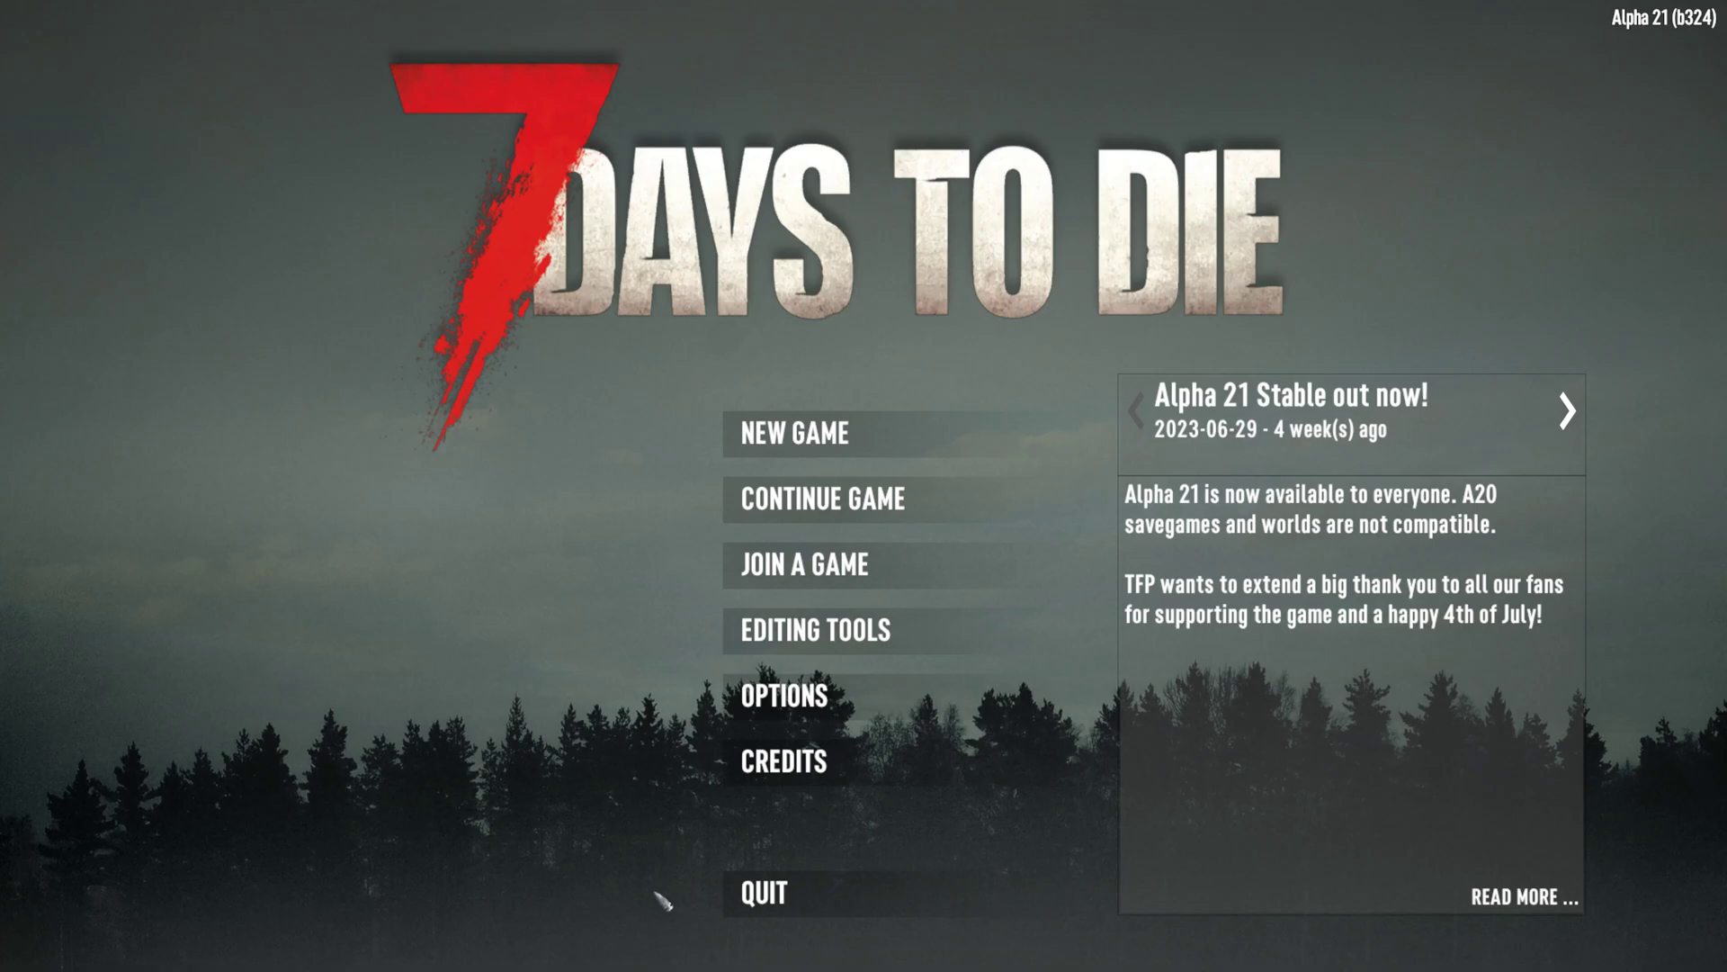